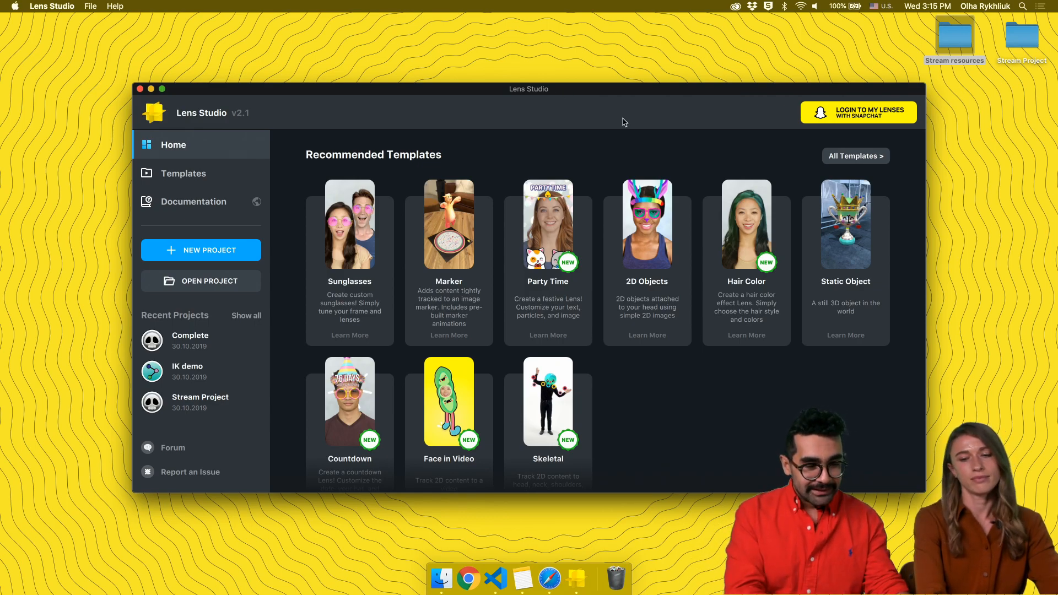
Switch to Finder and look through the Photo Lens Fest pictures from DSC_0319.jpeg to DSC_0531.jpg
{"action": "key", "text": "ctrl+Up"}
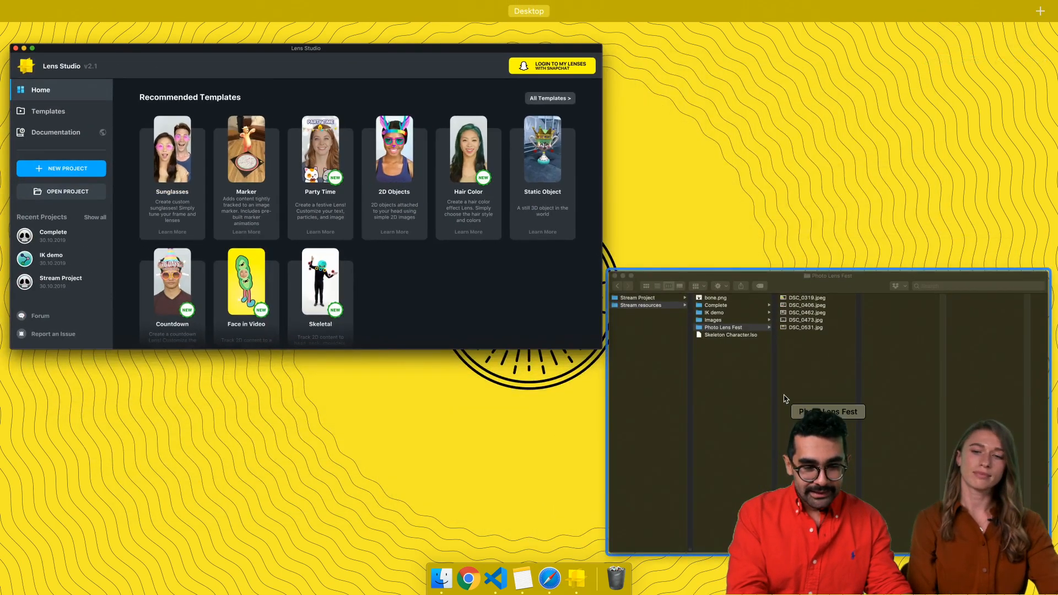
{"action": "left_click", "coordinate": [786, 401]}
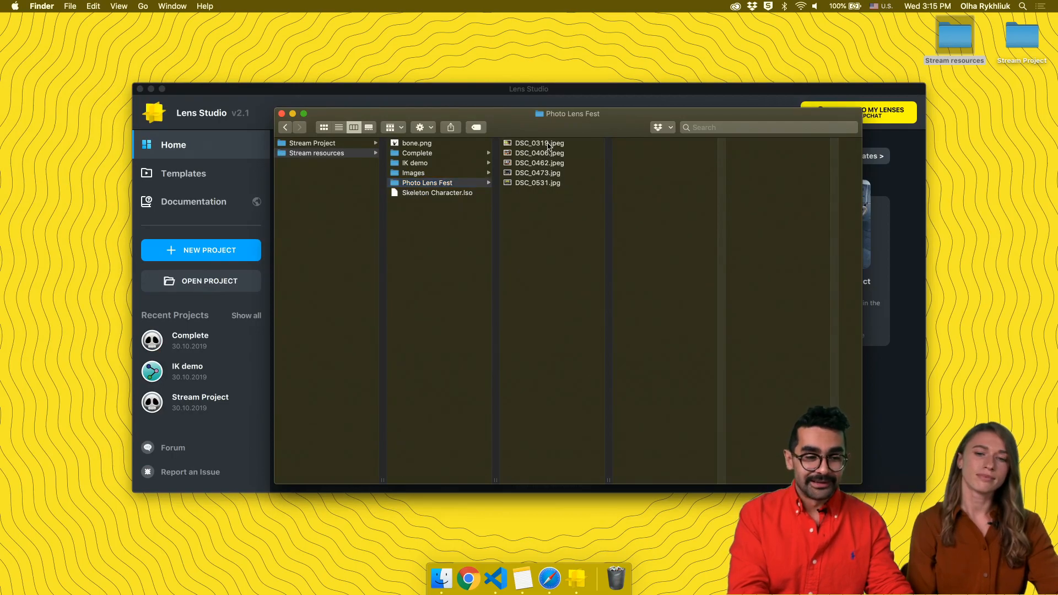
{"action": "left_click", "coordinate": [548, 144]}
{"action": "key", "text": "space"}
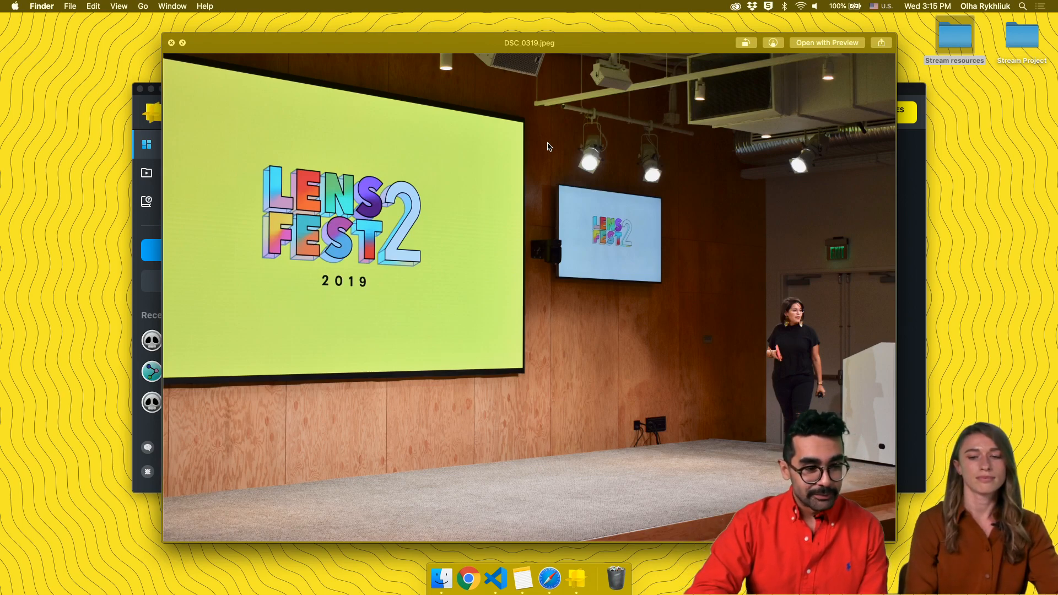
{"action": "key", "text": "Right"}
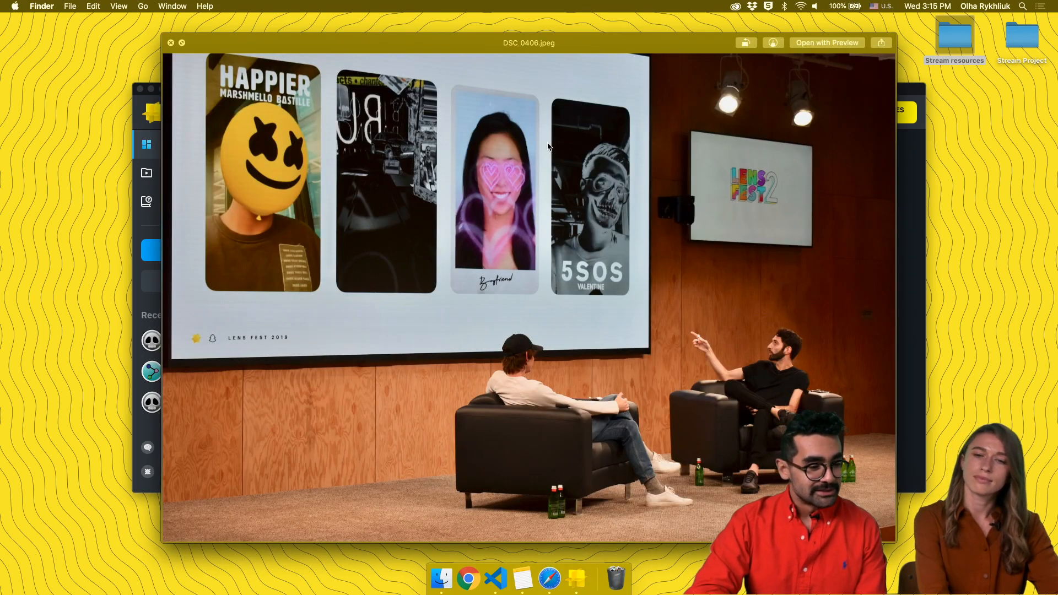
{"action": "key", "text": "Right"}
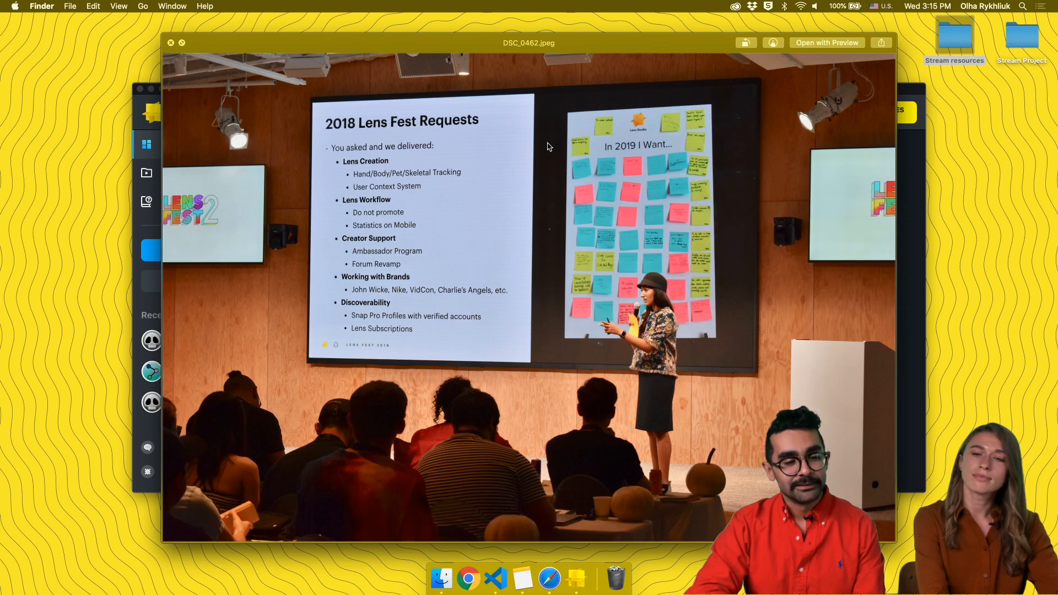
{"action": "key", "text": "Right"}
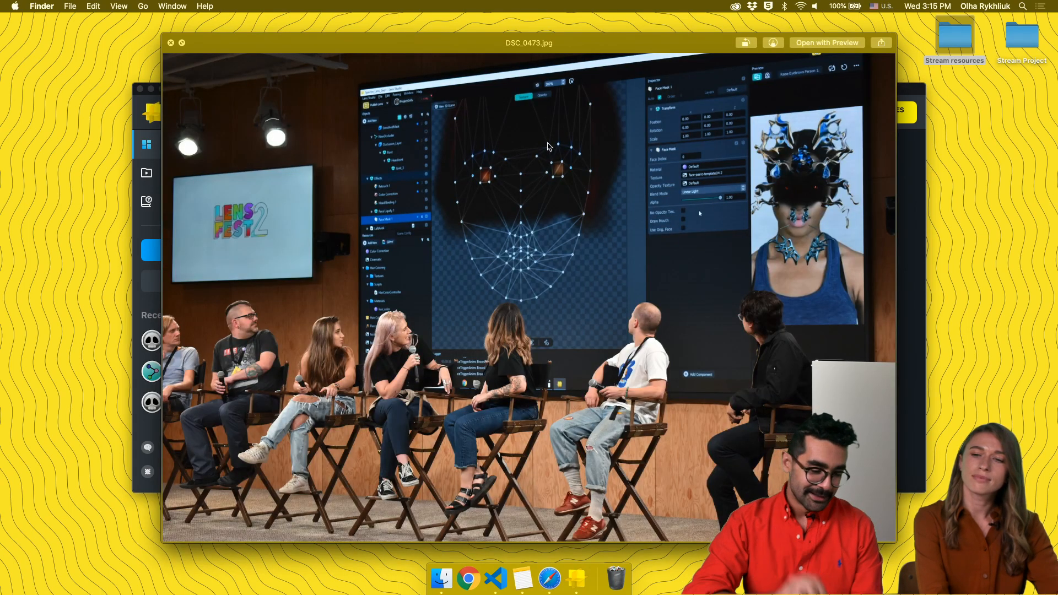
{"action": "key", "text": "Right"}
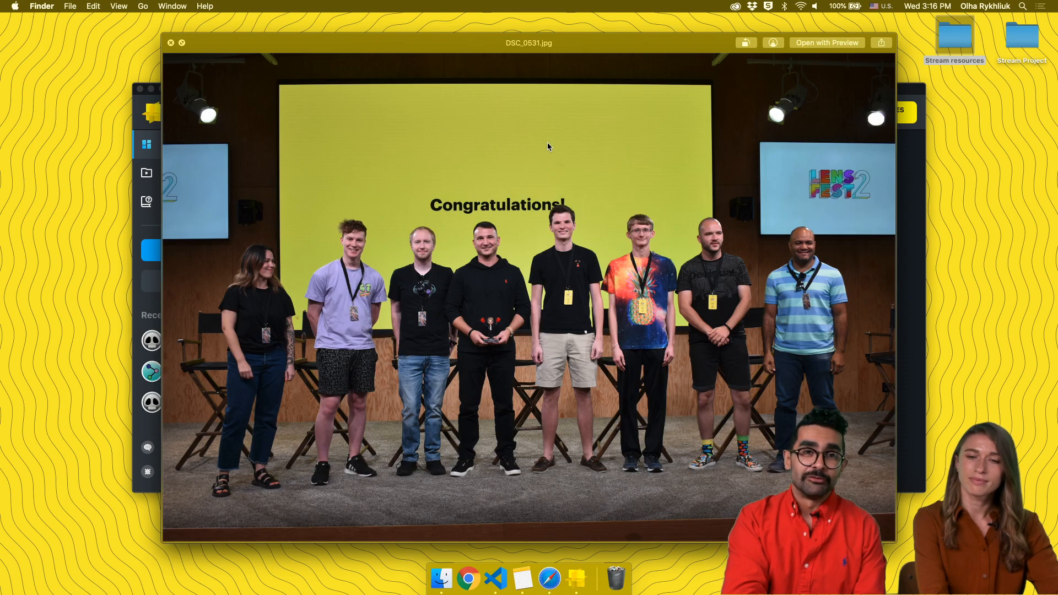
{"action": "key", "text": "space"}
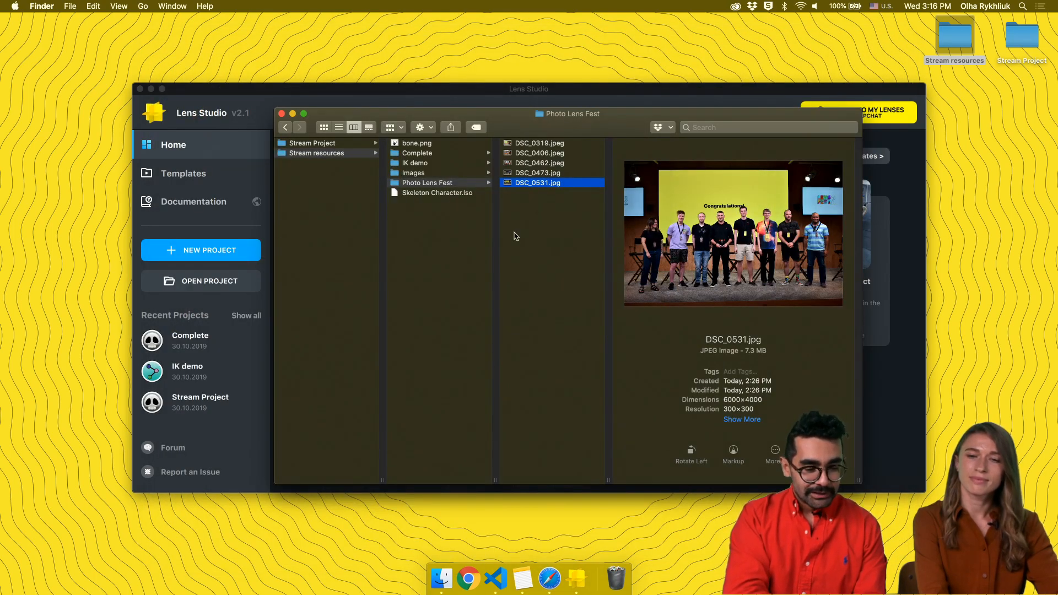
Switch to Safari and browse the Lens Studio site's Creators page down to the Become an Official Lens Creator section
{"action": "left_click", "coordinate": [551, 580]}
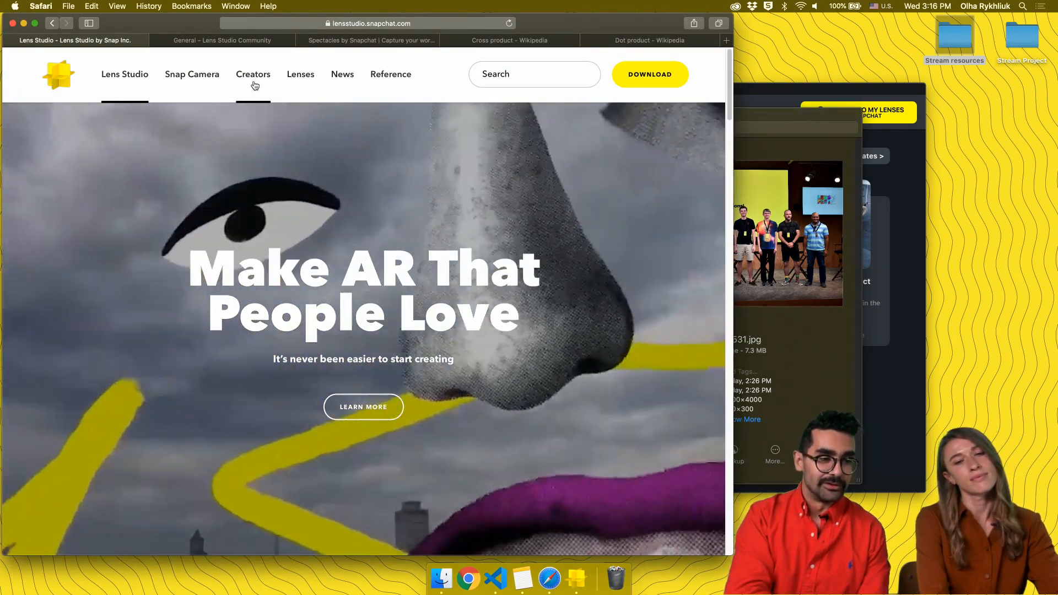
{"action": "left_click", "coordinate": [253, 82]}
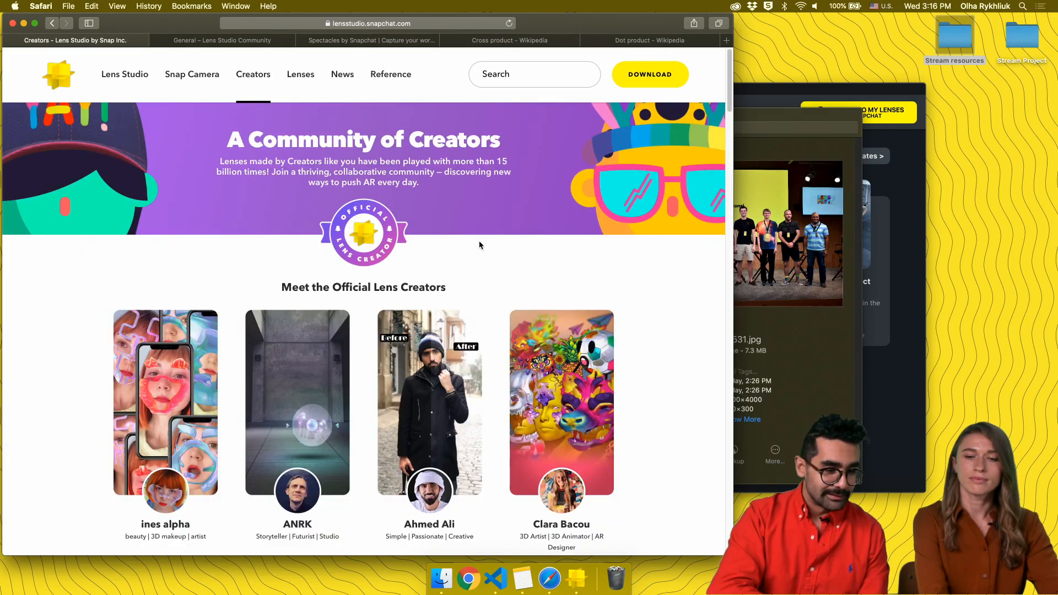
{"action": "scroll", "coordinate": [479, 246], "scroll_direction": "down", "scroll_amount": 20}
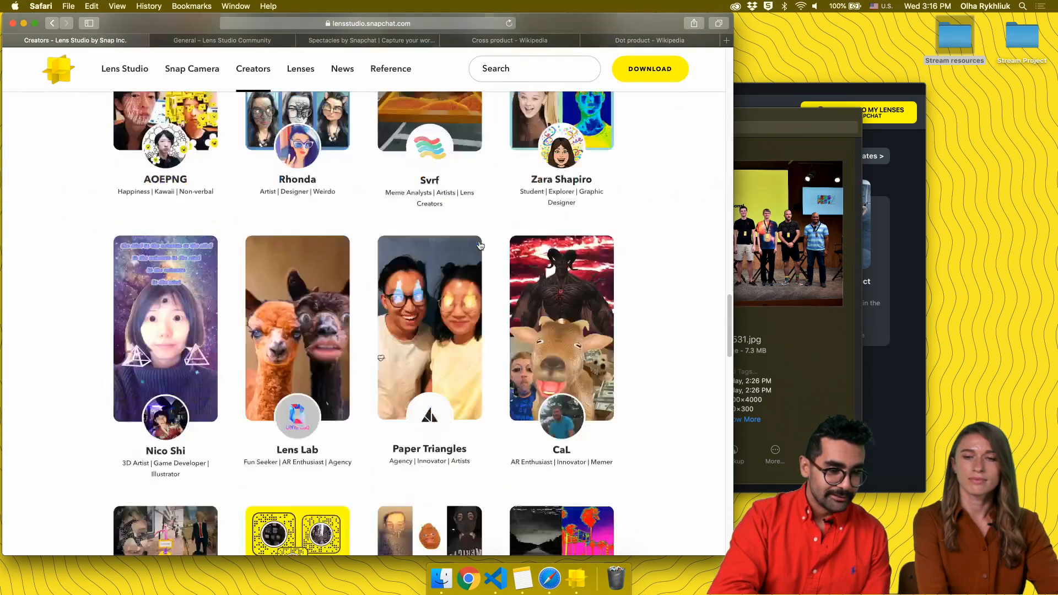
{"action": "scroll", "coordinate": [479, 245], "scroll_direction": "down", "scroll_amount": 3}
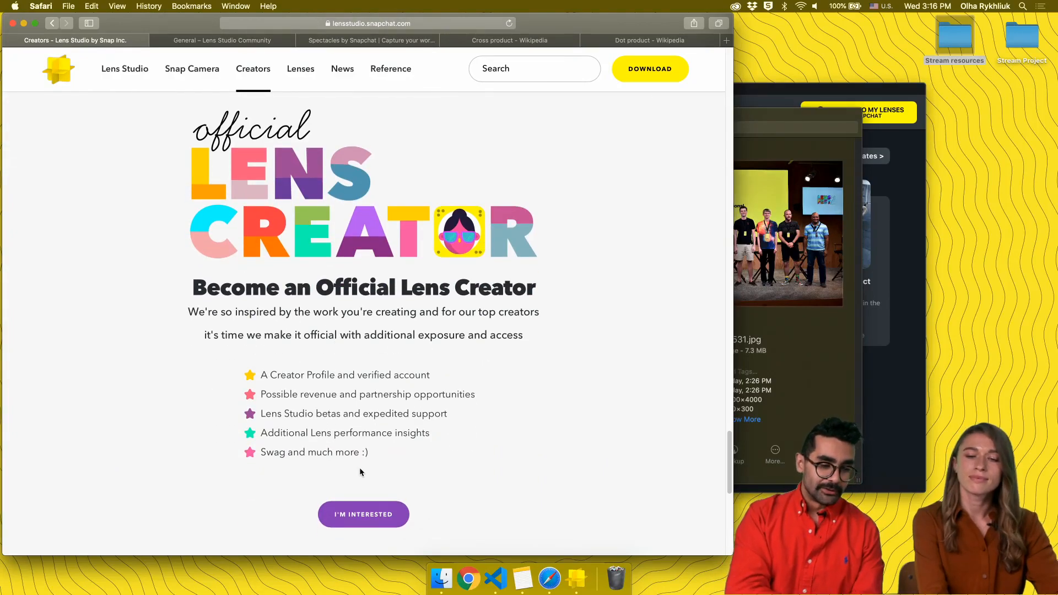
Review the Official Lens Creator interest form, dismiss it unfilled, and put away the Safari and Photo Lens Fest windows
{"action": "left_click", "coordinate": [359, 514]}
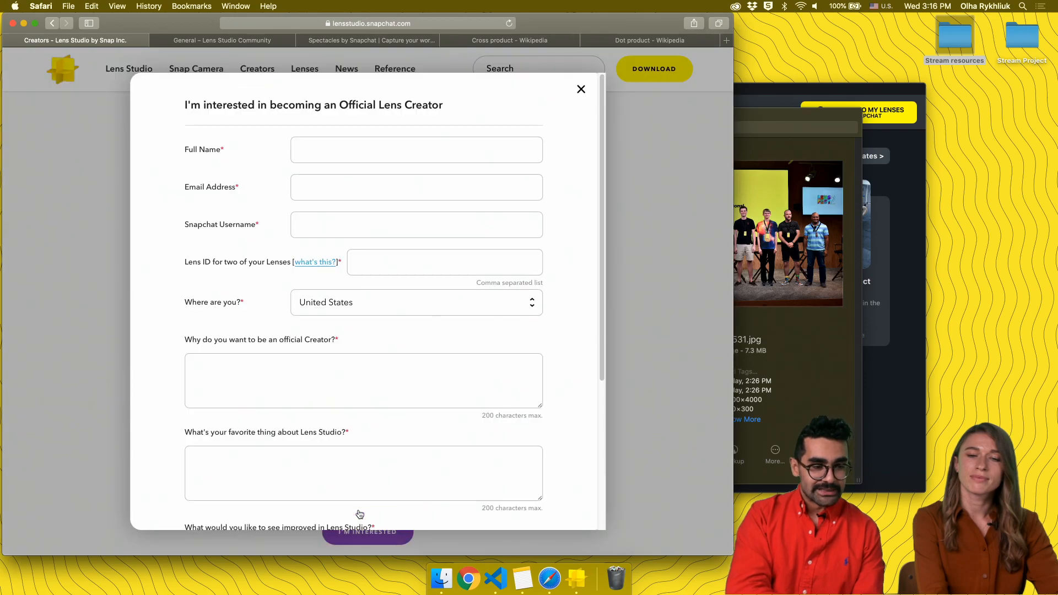
{"action": "scroll", "coordinate": [404, 266], "scroll_direction": "down", "scroll_amount": 5}
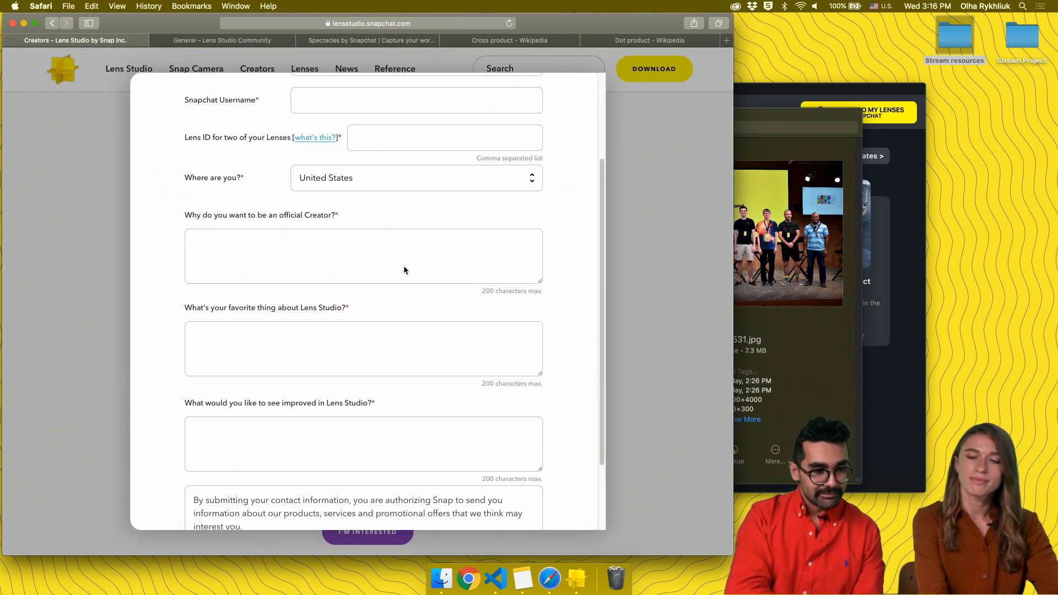
{"action": "left_click", "coordinate": [620, 411]}
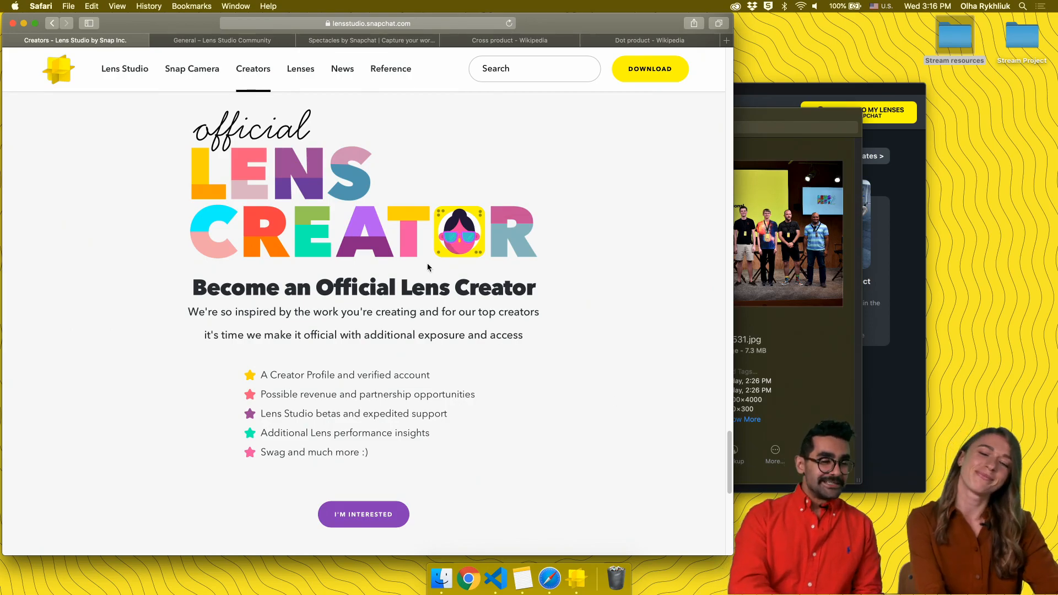
{"action": "left_click", "coordinate": [24, 24]}
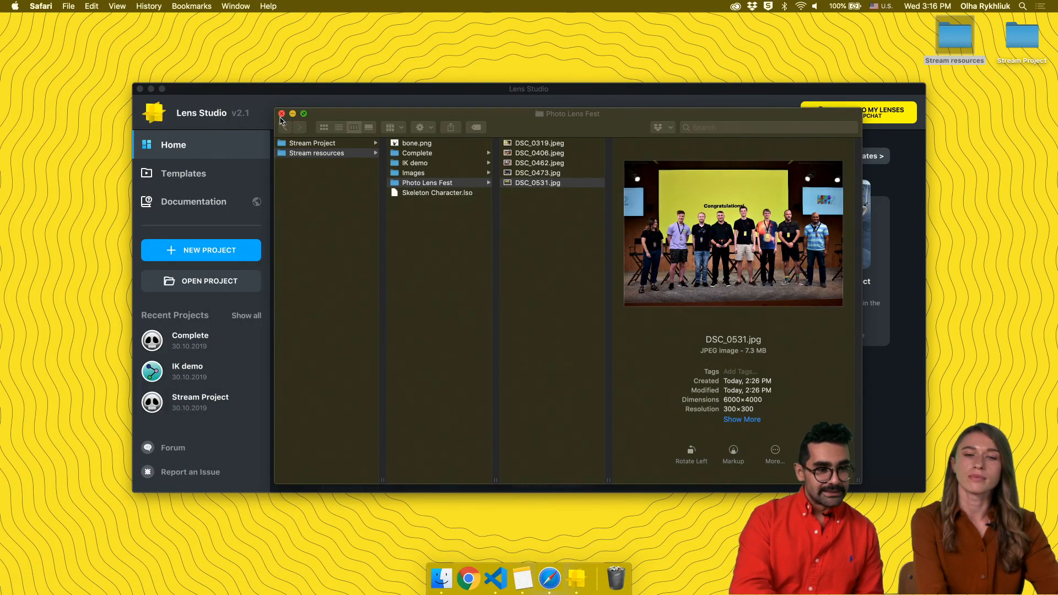
{"action": "left_click", "coordinate": [282, 114]}
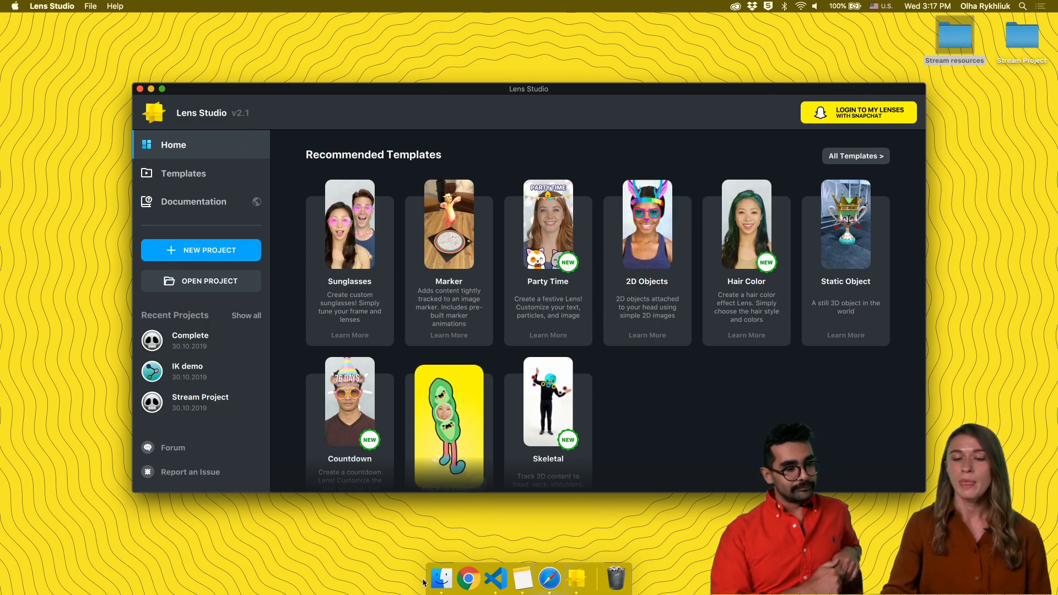
Switch back to Safari and examine the forum post on using Skeletal Tracking to drive a 3D character
{"action": "left_click", "coordinate": [468, 578]}
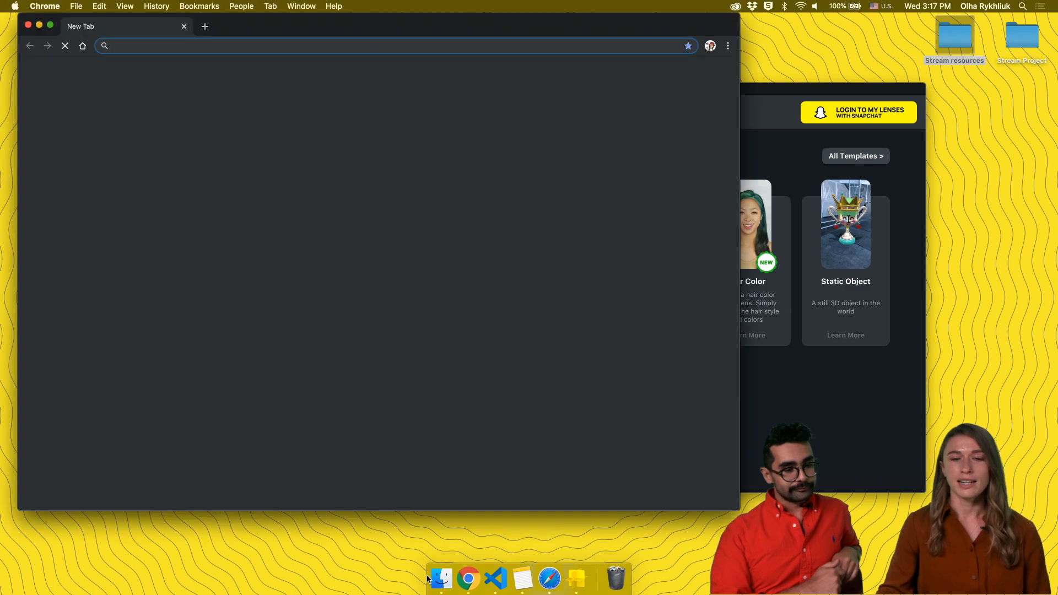
{"action": "left_click", "coordinate": [442, 577]}
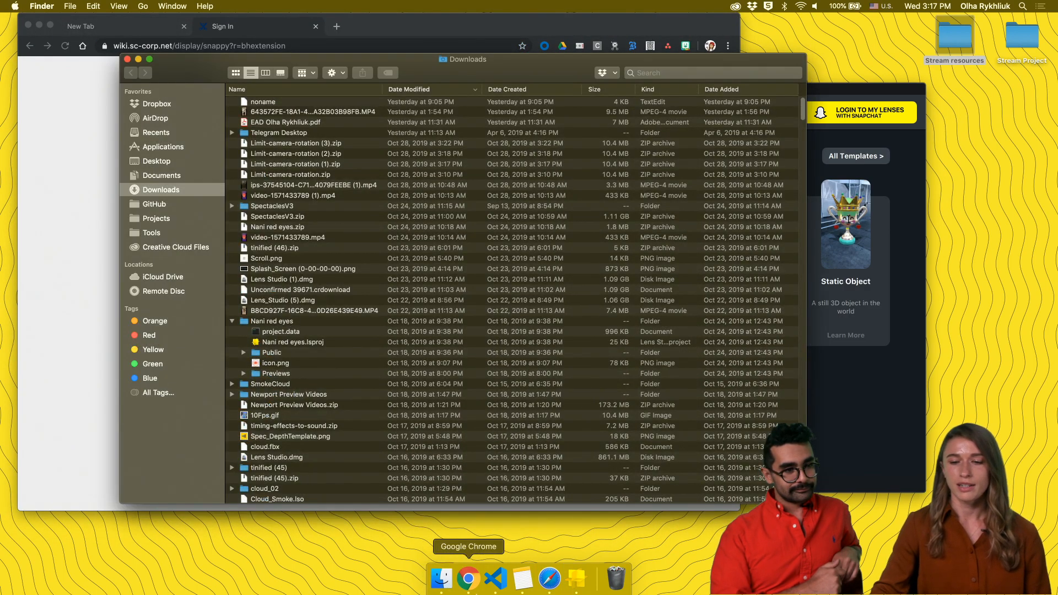
{"action": "left_click", "coordinate": [550, 577]}
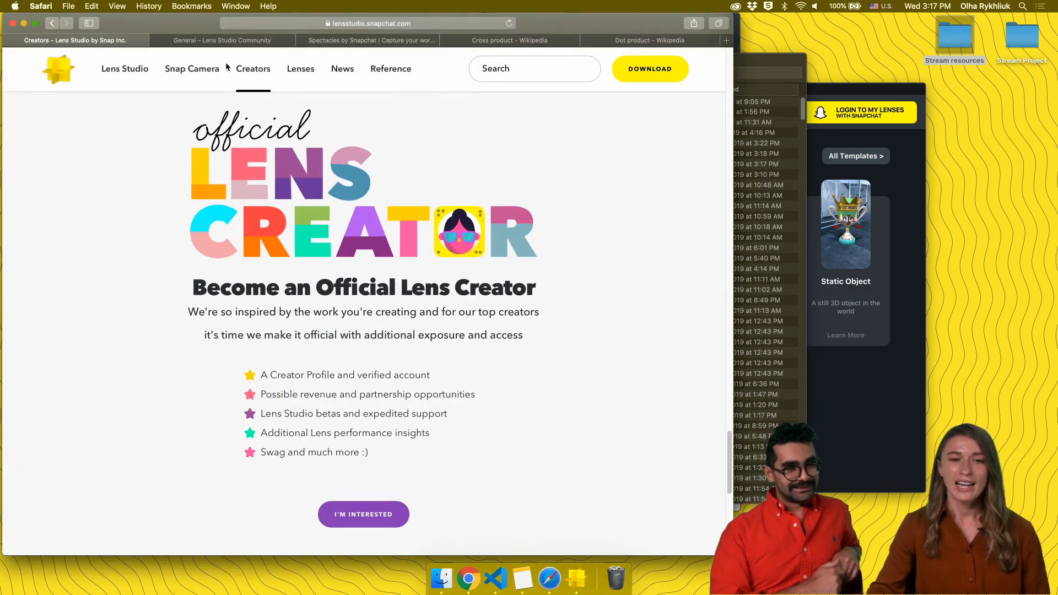
{"action": "left_click", "coordinate": [243, 41]}
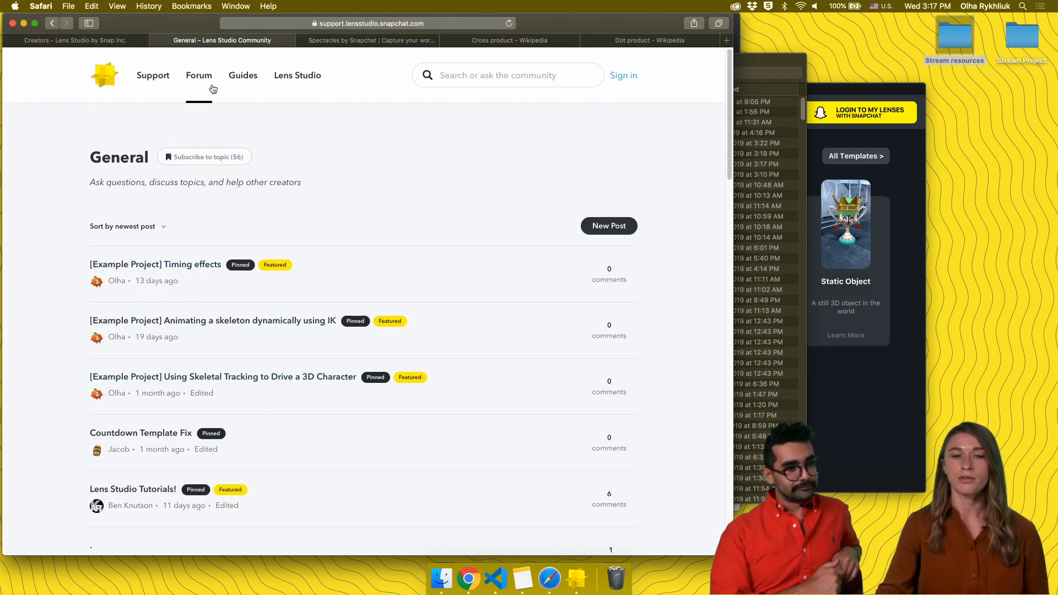
{"action": "left_click", "coordinate": [216, 378]}
{"action": "scroll", "coordinate": [437, 207], "scroll_direction": "down", "scroll_amount": 5}
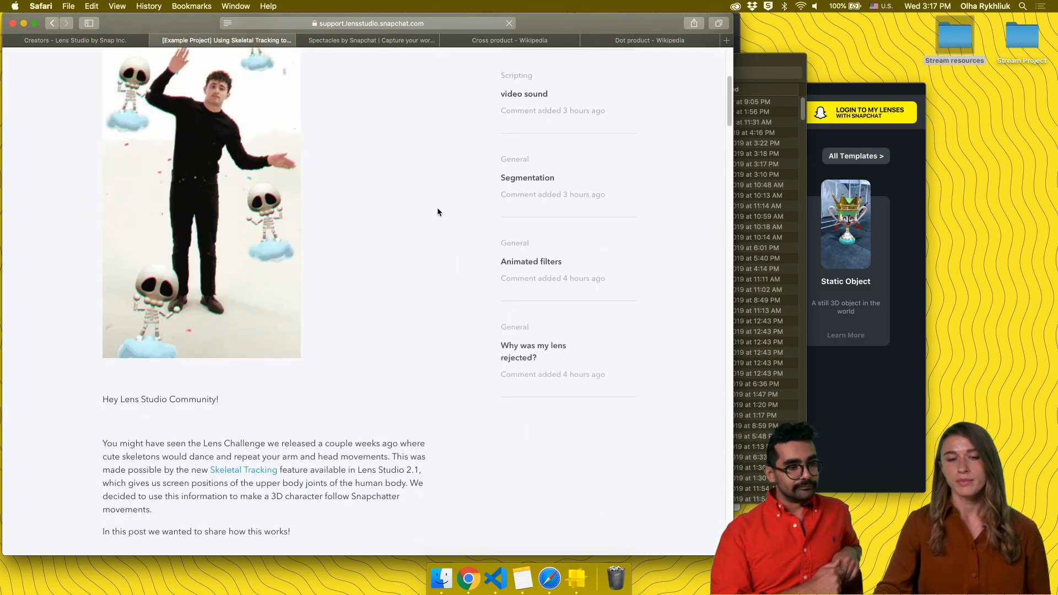
{"action": "scroll", "coordinate": [437, 212], "scroll_direction": "up", "scroll_amount": 2}
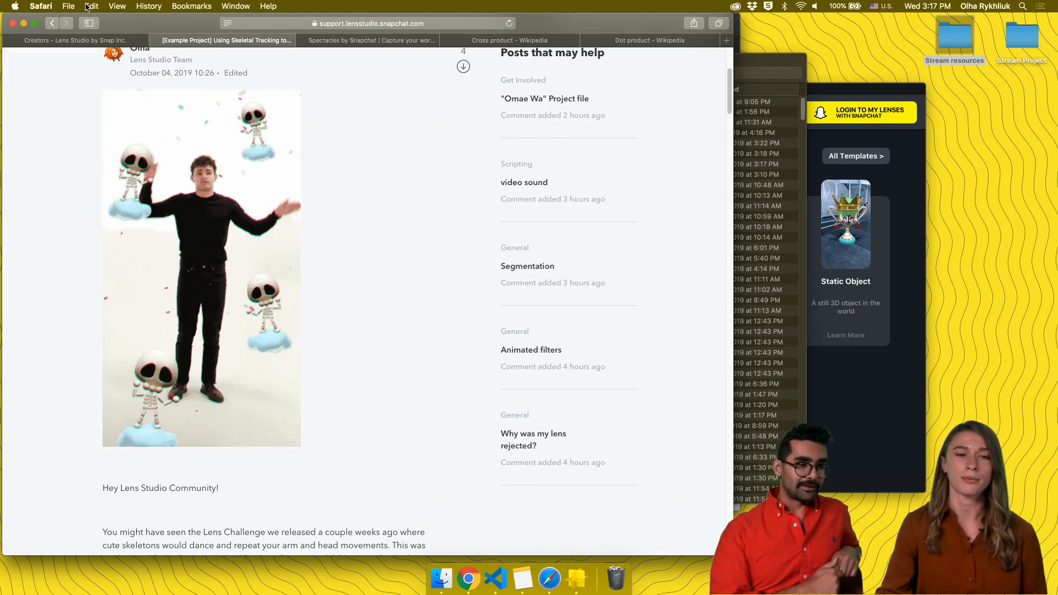
{"action": "left_click", "coordinate": [23, 23]}
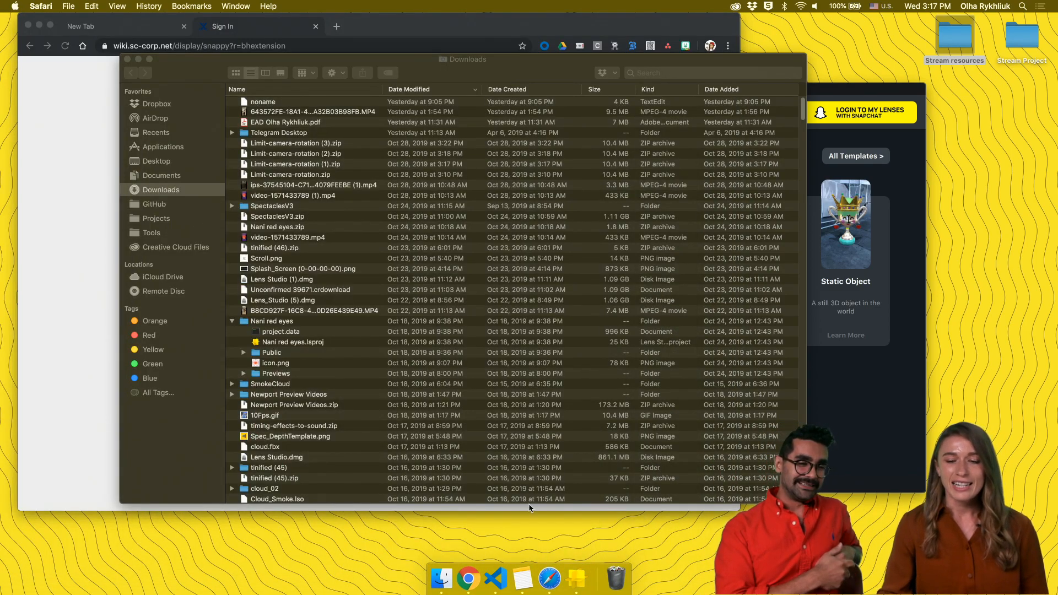
Switch to Lens Studio and create a new blank project
{"action": "left_click", "coordinate": [575, 579]}
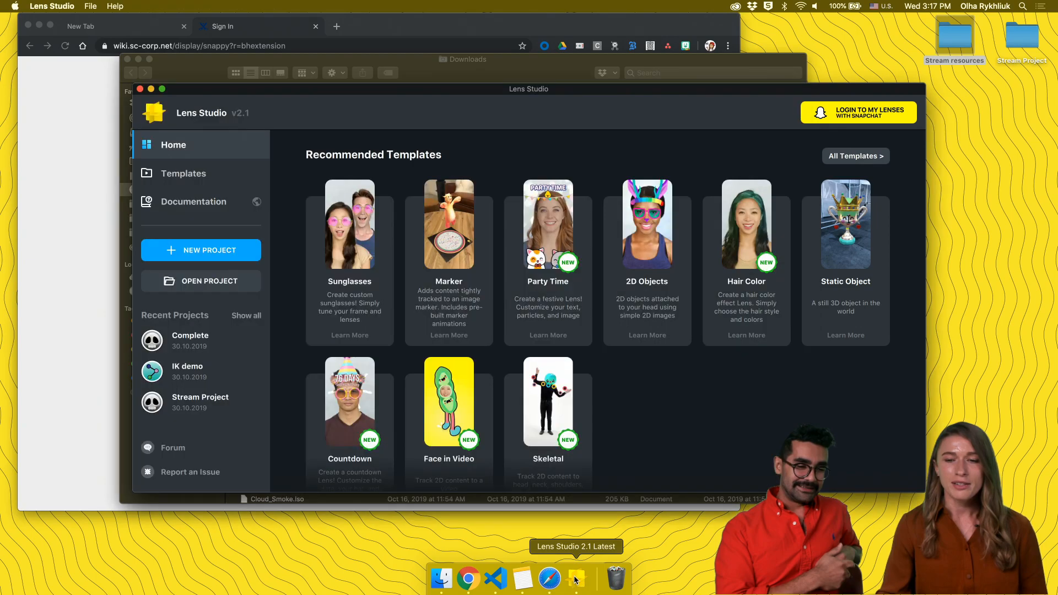
{"action": "left_click", "coordinate": [207, 258]}
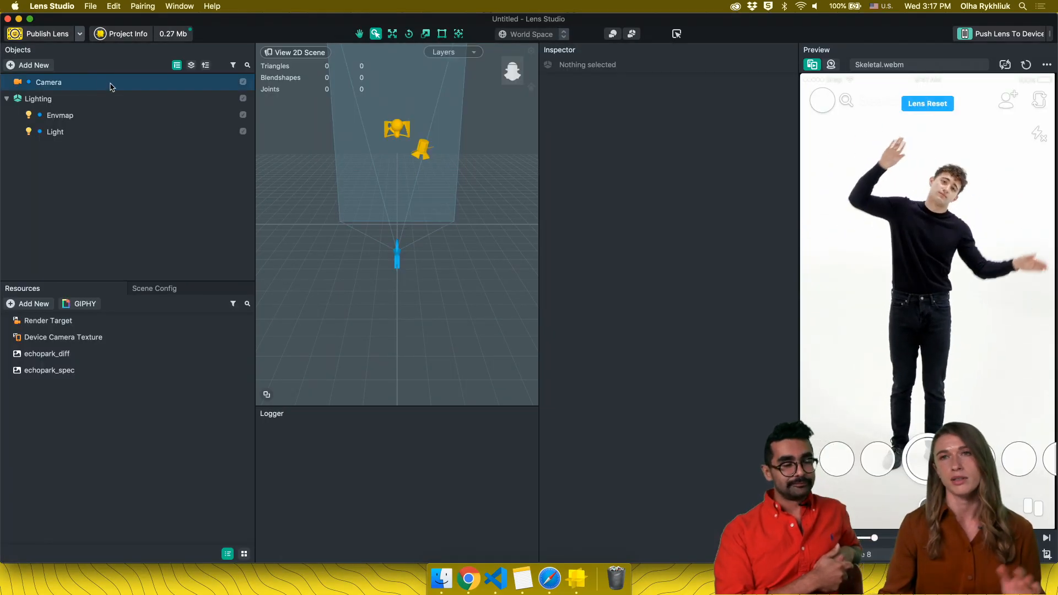
{"action": "left_click", "coordinate": [33, 65]}
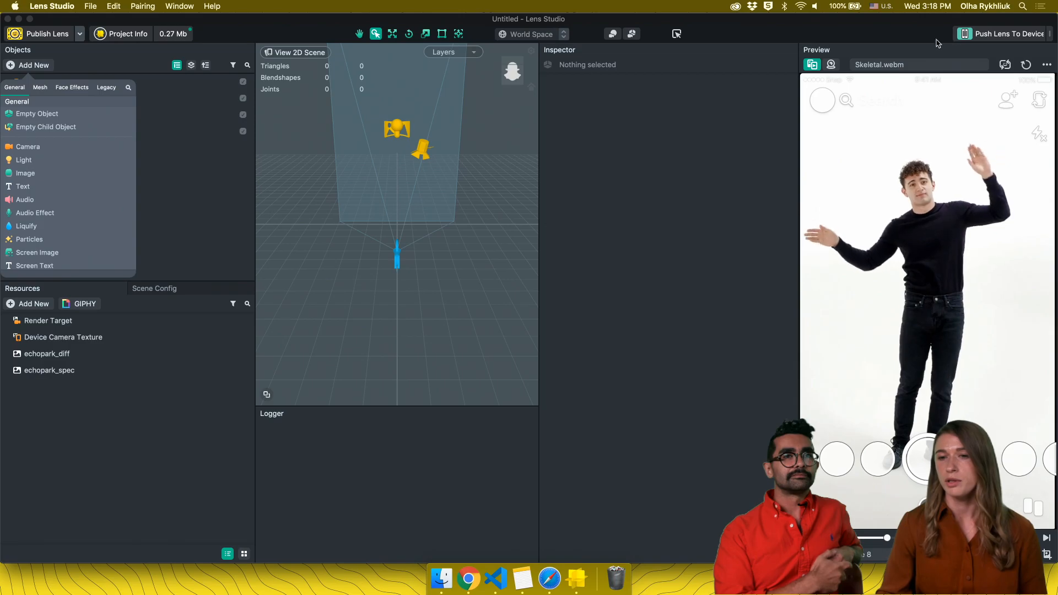
Examine the Object Tracking sample videos available for the preview, including Skeletal.webm
{"action": "left_click", "coordinate": [915, 64]}
{"action": "left_click", "coordinate": [914, 64]}
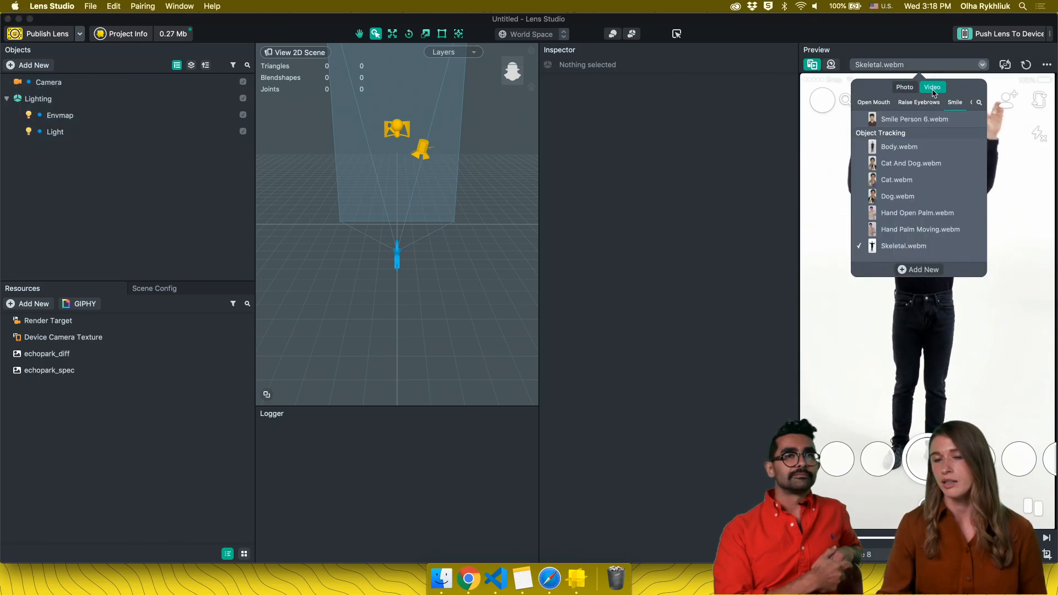
{"action": "scroll", "coordinate": [915, 143], "scroll_direction": "down", "scroll_amount": 1}
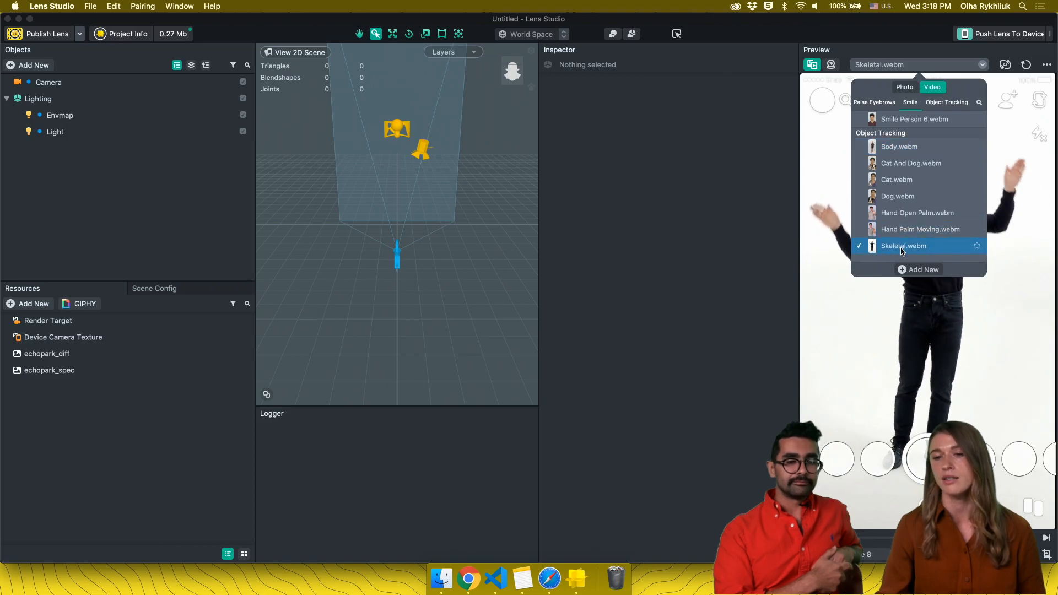
{"action": "left_click", "coordinate": [757, 251]}
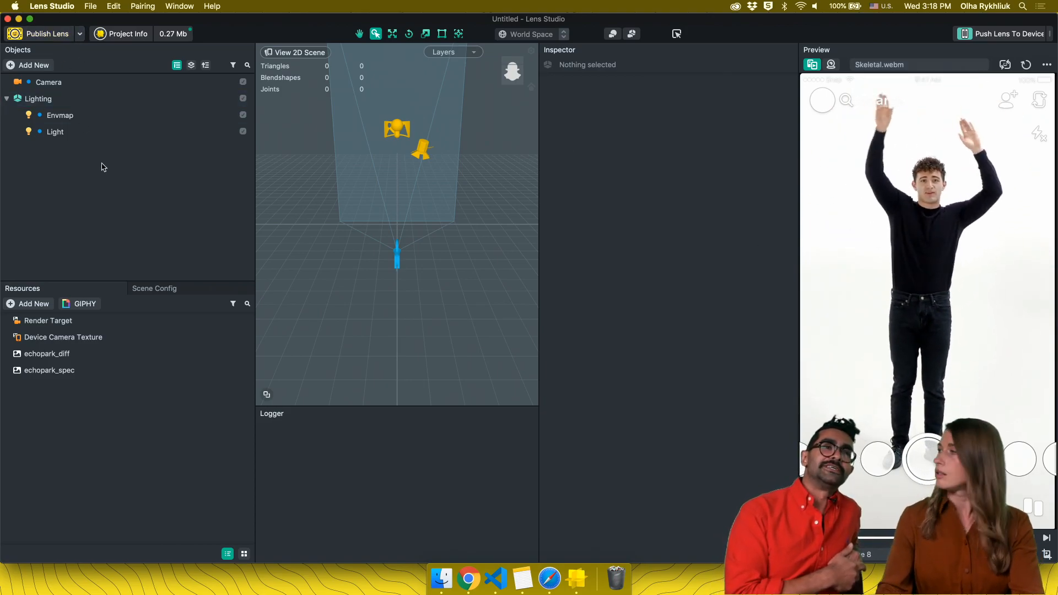
Save the project to the Desktop as My project and collapse the Lighting group
{"action": "key", "text": "super+s"}
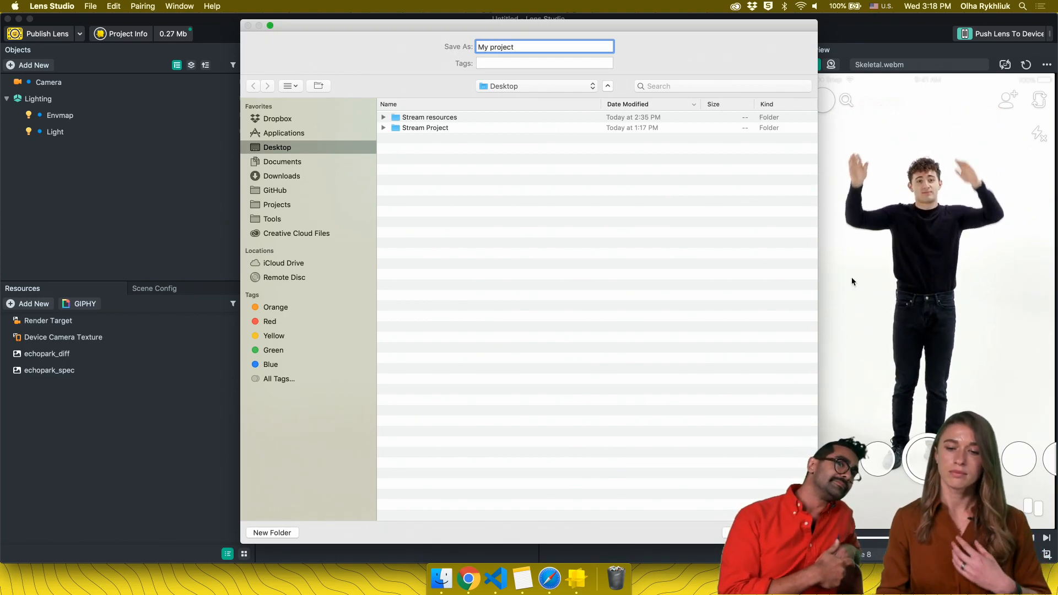
{"action": "key", "text": "Return"}
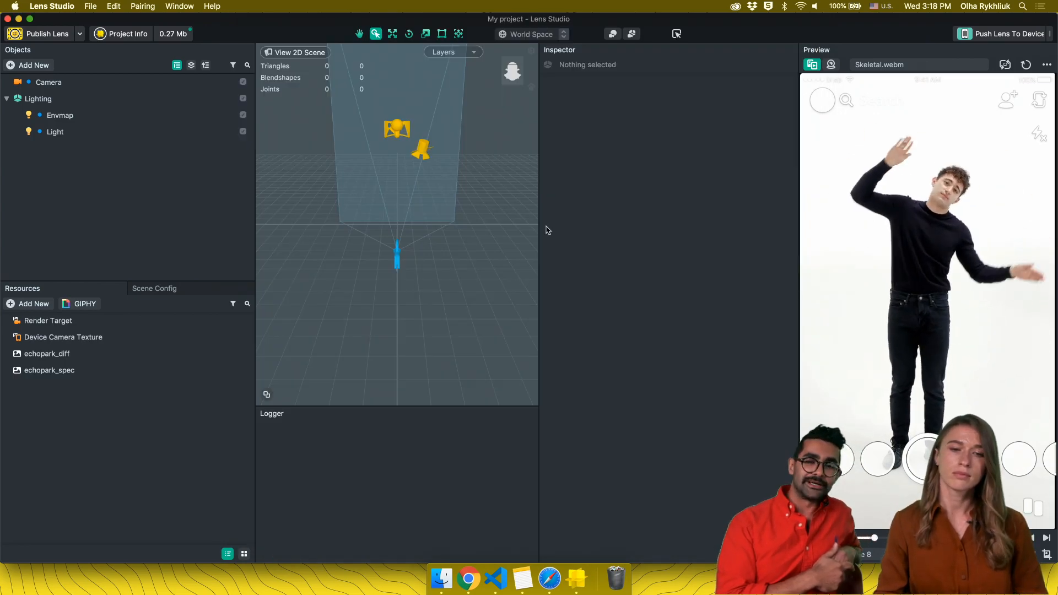
{"action": "left_click", "coordinate": [6, 98]}
Search the addable objects for "ske" and add the skeletal variant of Object Tracking to the scene
{"action": "left_click", "coordinate": [41, 64]}
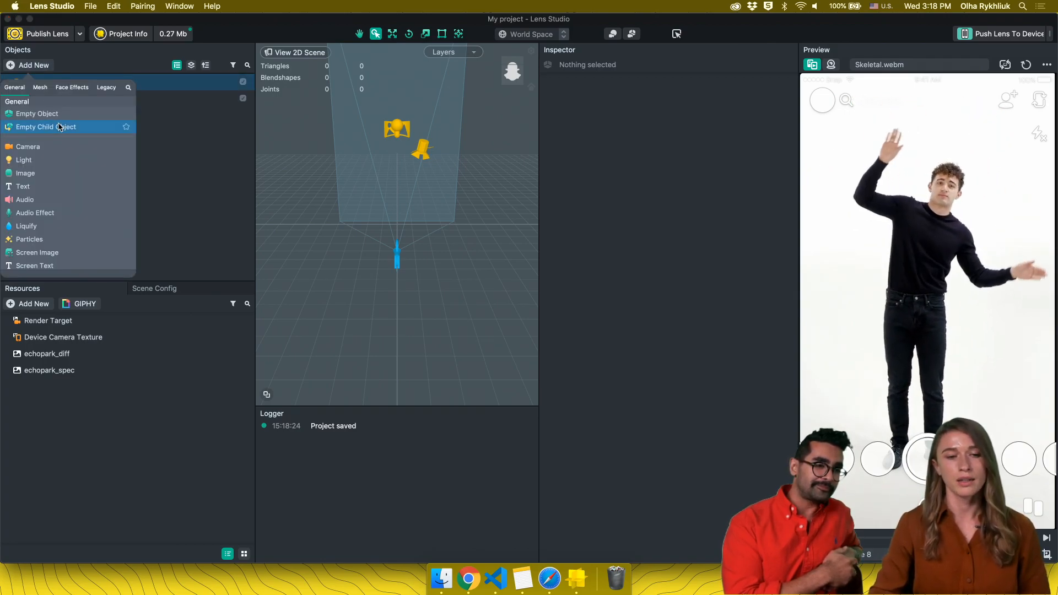
{"action": "scroll", "coordinate": [71, 176], "scroll_direction": "down", "scroll_amount": 6}
{"action": "scroll", "coordinate": [71, 177], "scroll_direction": "down", "scroll_amount": 3}
{"action": "scroll", "coordinate": [71, 177], "scroll_direction": "up", "scroll_amount": 4}
{"action": "scroll", "coordinate": [71, 178], "scroll_direction": "down", "scroll_amount": 2}
{"action": "scroll", "coordinate": [72, 177], "scroll_direction": "up", "scroll_amount": 8}
{"action": "type", "text": "ske"}
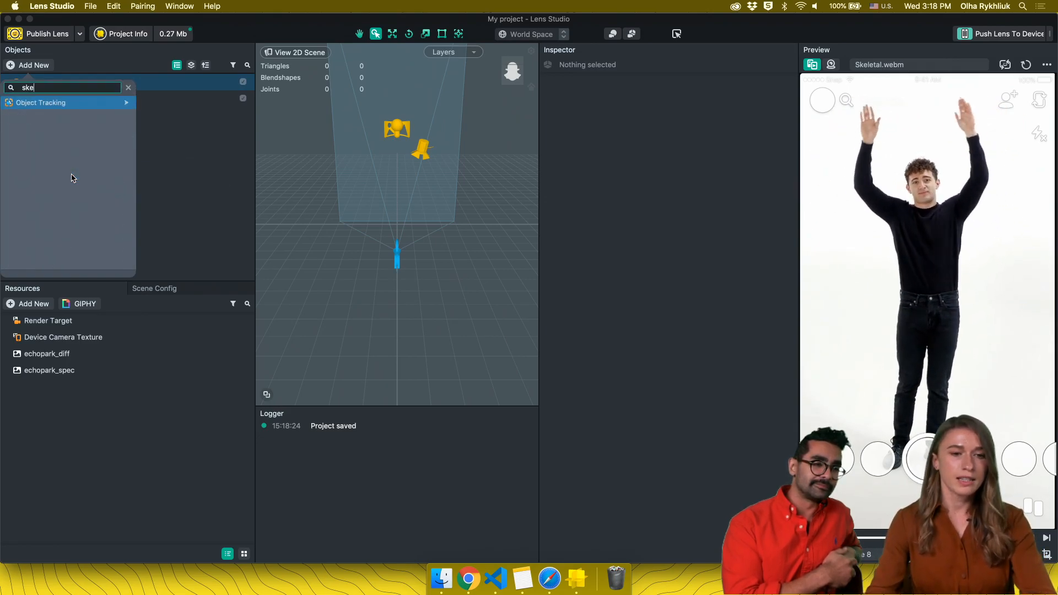
{"action": "mouse_move", "coordinate": [88, 102]}
{"action": "left_click", "coordinate": [177, 102]}
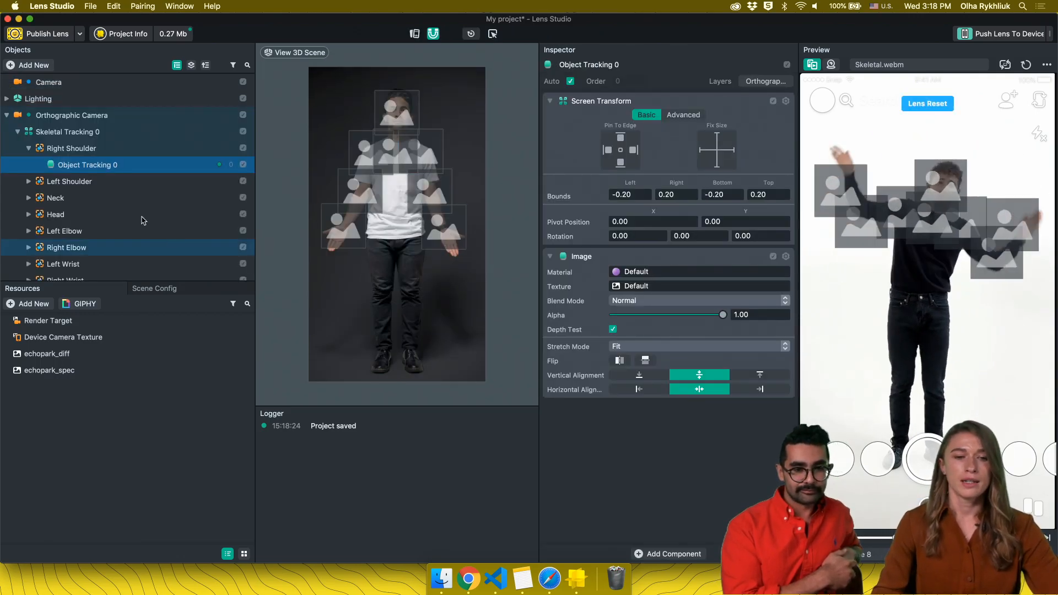
Collapse the Right Shoulder group and filter the scene objects by "Obje" to list the Object Tracking images
{"action": "left_click", "coordinate": [29, 147]}
{"action": "left_click", "coordinate": [75, 138]}
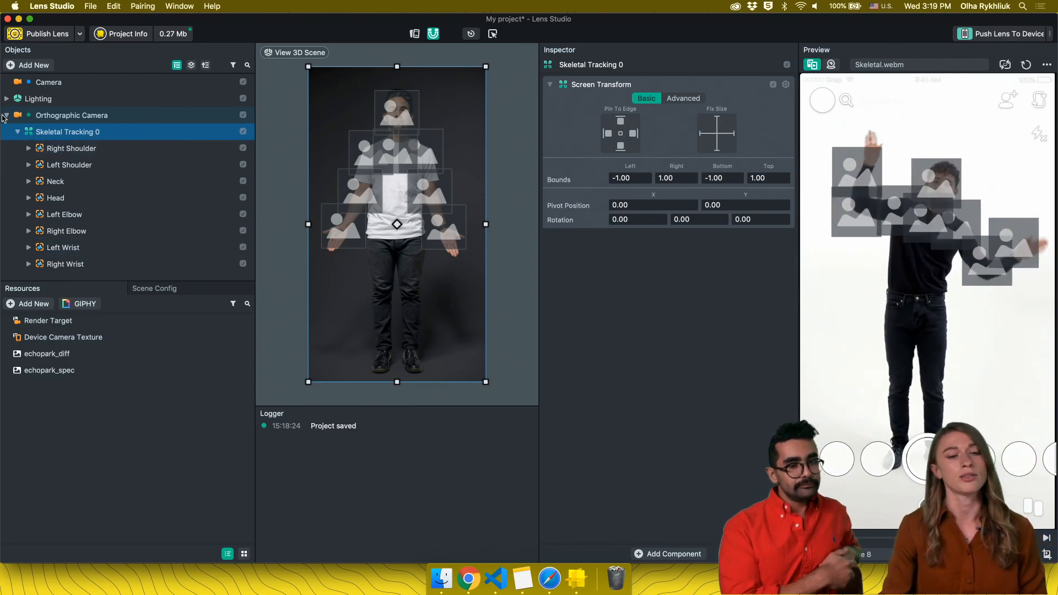
{"action": "left_click", "coordinate": [28, 148]}
{"action": "left_click", "coordinate": [248, 66]}
{"action": "type", "text": "Obje"}
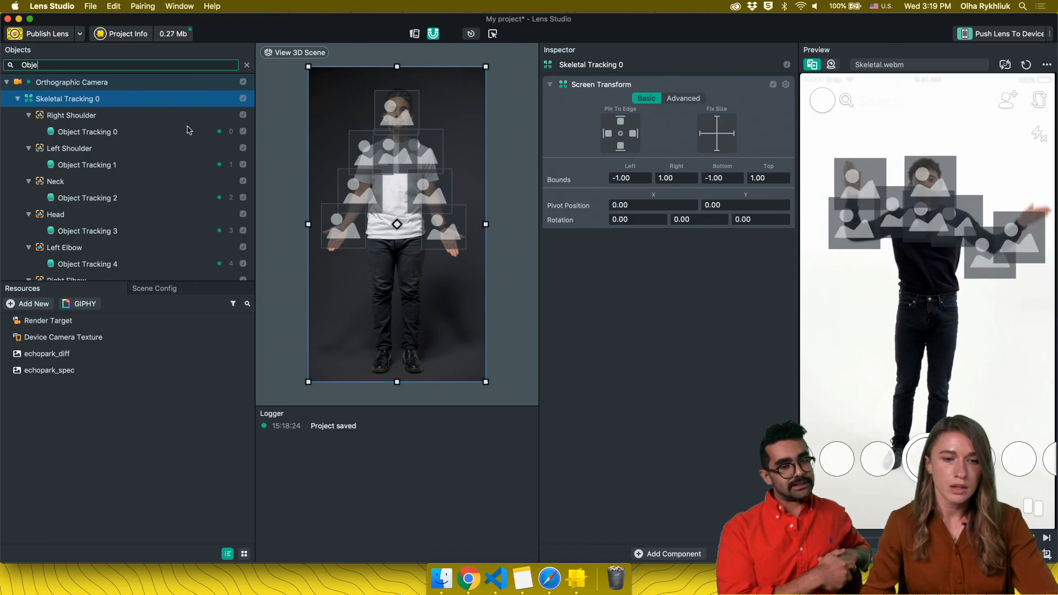
Disable all eight Object Tracking images, 0 through 7, under the Skeletal Tracking joints
{"action": "left_click", "coordinate": [189, 130]}
{"action": "left_click", "coordinate": [149, 164], "text": "shift"}
{"action": "left_click", "coordinate": [135, 198], "text": "shift"}
{"action": "left_click", "coordinate": [130, 231], "text": "shift"}
{"action": "scroll", "coordinate": [130, 231], "scroll_direction": "down", "scroll_amount": 3}
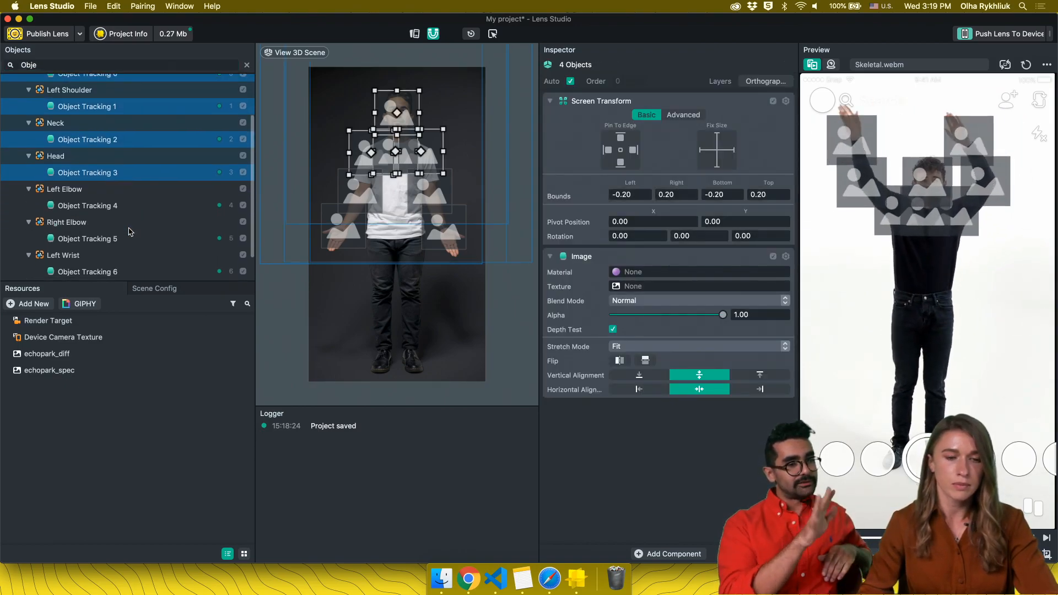
{"action": "left_click", "coordinate": [130, 206], "text": "shift"}
{"action": "left_click", "coordinate": [130, 238], "text": "shift"}
{"action": "scroll", "coordinate": [125, 238], "scroll_direction": "down", "scroll_amount": 2}
{"action": "left_click", "coordinate": [124, 240], "text": "shift"}
{"action": "left_click", "coordinate": [120, 273], "text": "shift"}
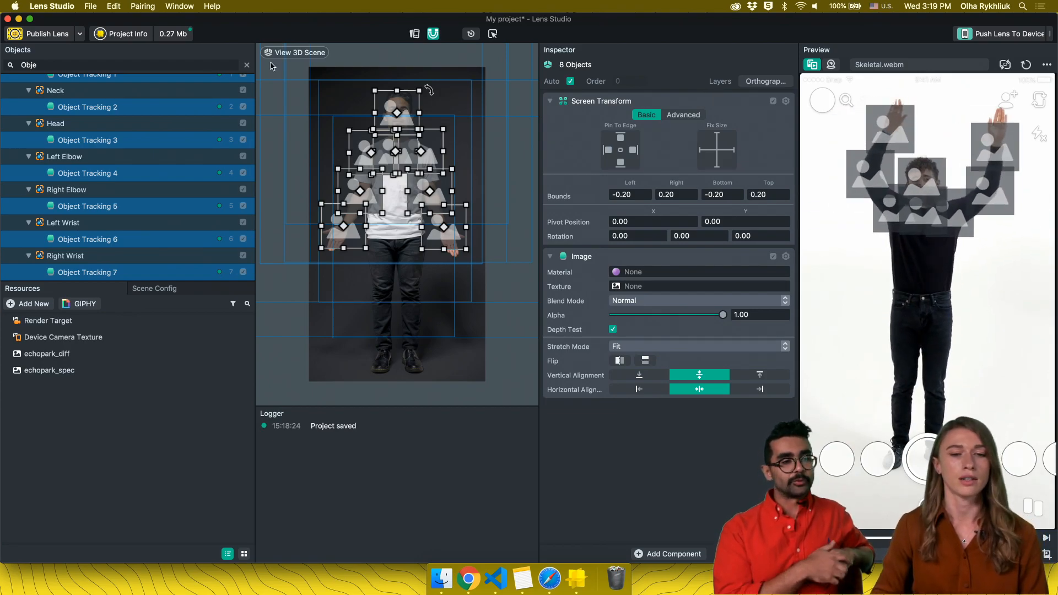
{"action": "key", "text": "space"}
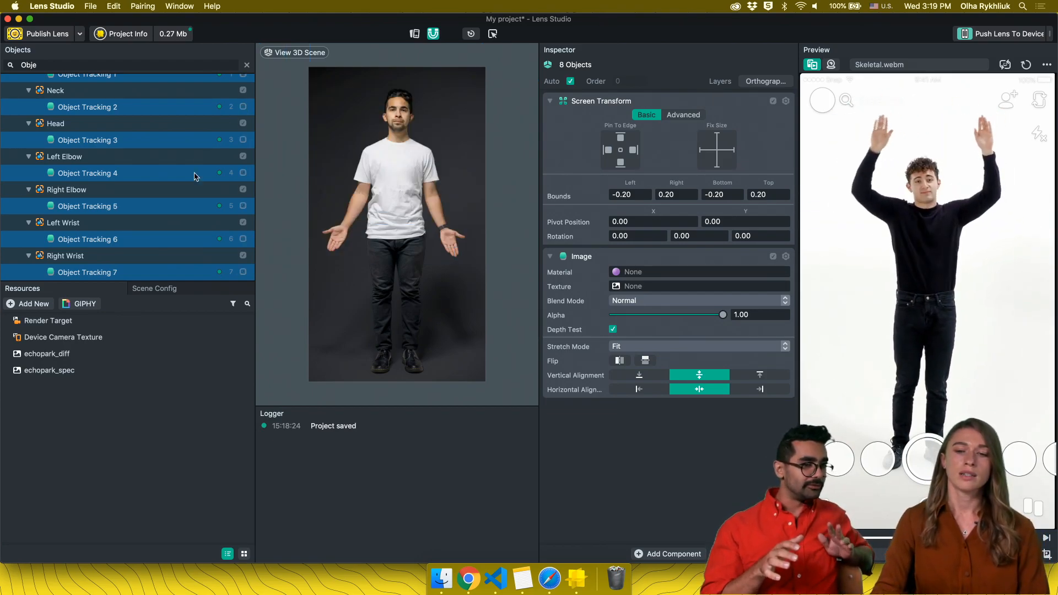
Collapse the Skeletal Tracking and Orthographic Camera hierarchies and clear the object filter
{"action": "scroll", "coordinate": [195, 176], "scroll_direction": "up", "scroll_amount": 5}
{"action": "left_click", "coordinate": [17, 98]}
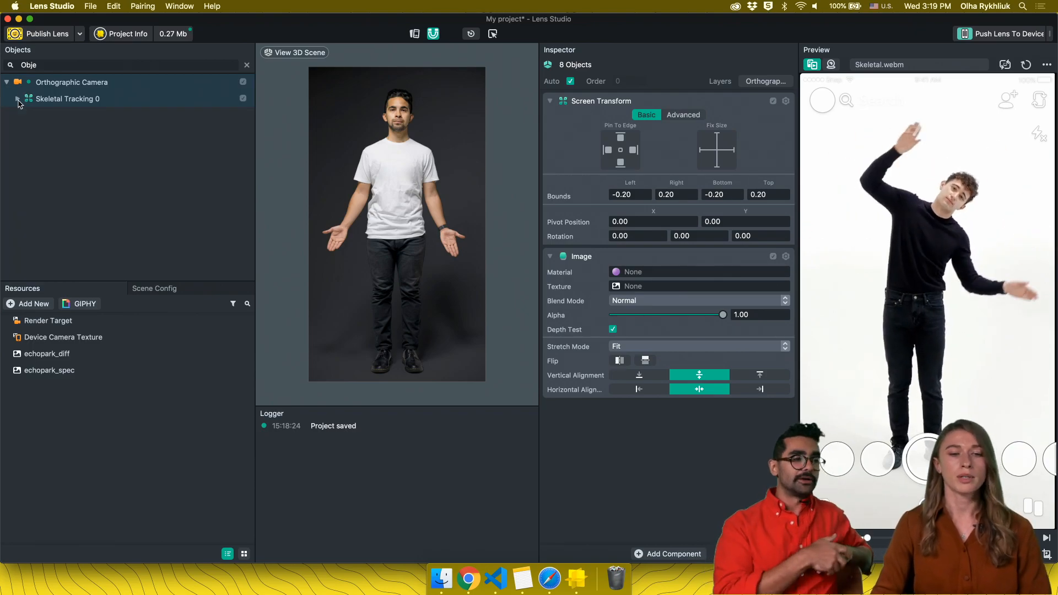
{"action": "left_click", "coordinate": [43, 175]}
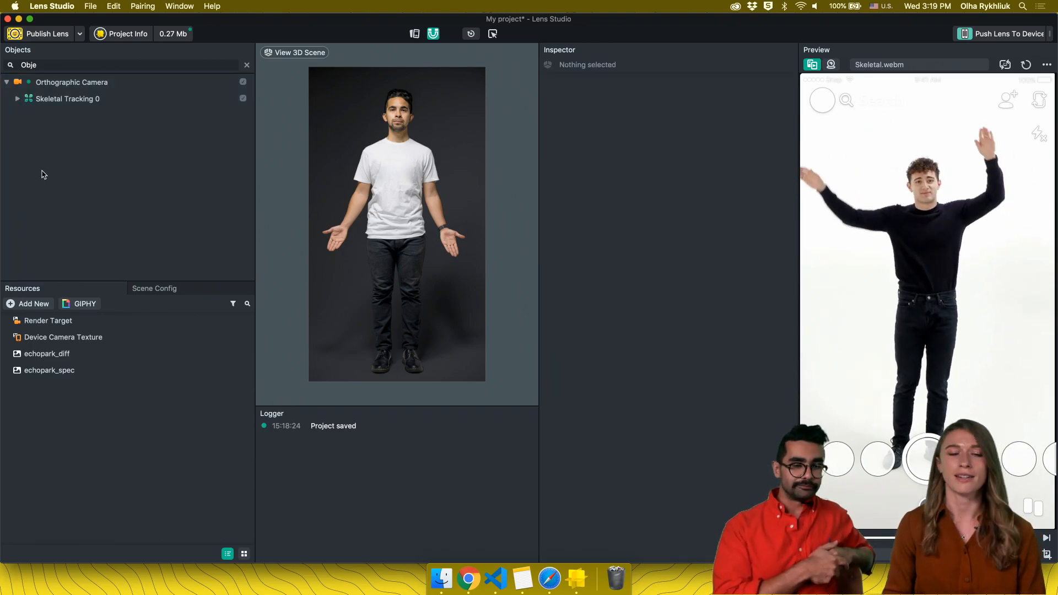
{"action": "left_click", "coordinate": [7, 82]}
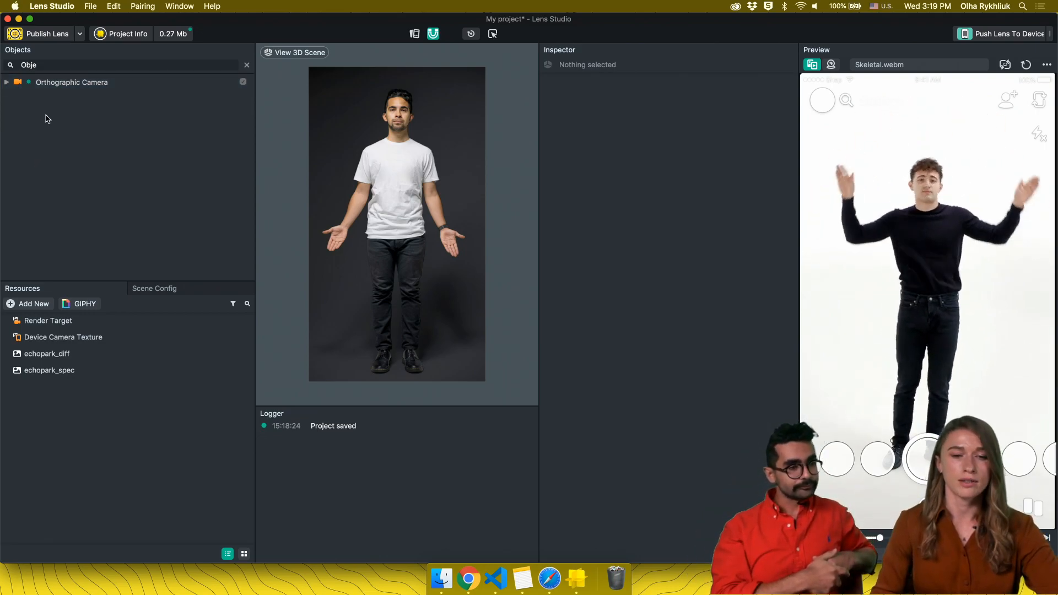
{"action": "left_click", "coordinate": [247, 65]}
Import Skeleton Character.lso from the Stream resources folder on the Desktop into the project's resources
{"action": "left_click", "coordinate": [443, 577]}
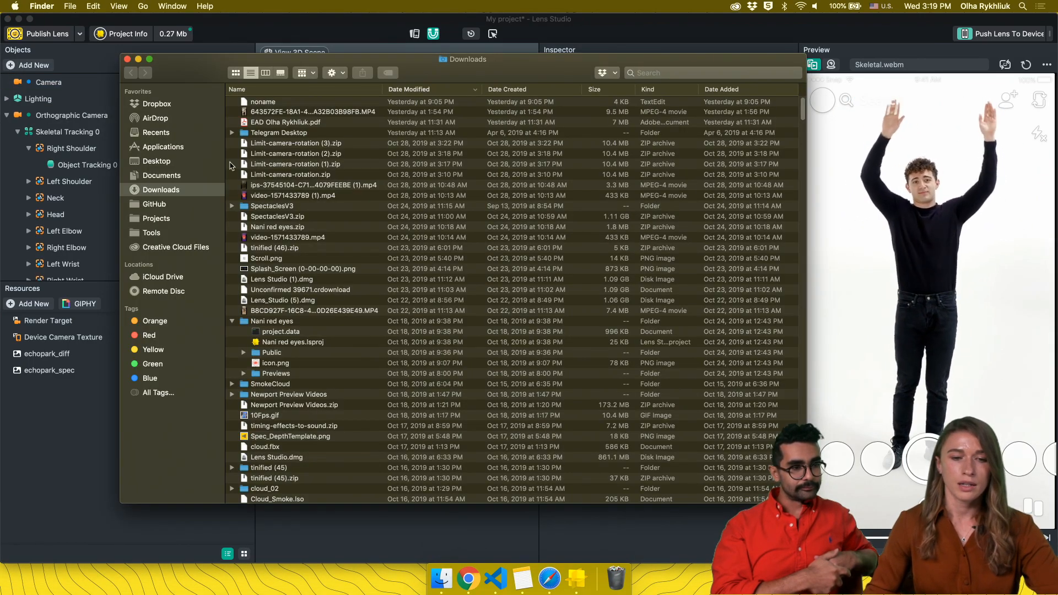
{"action": "left_click", "coordinate": [157, 161]}
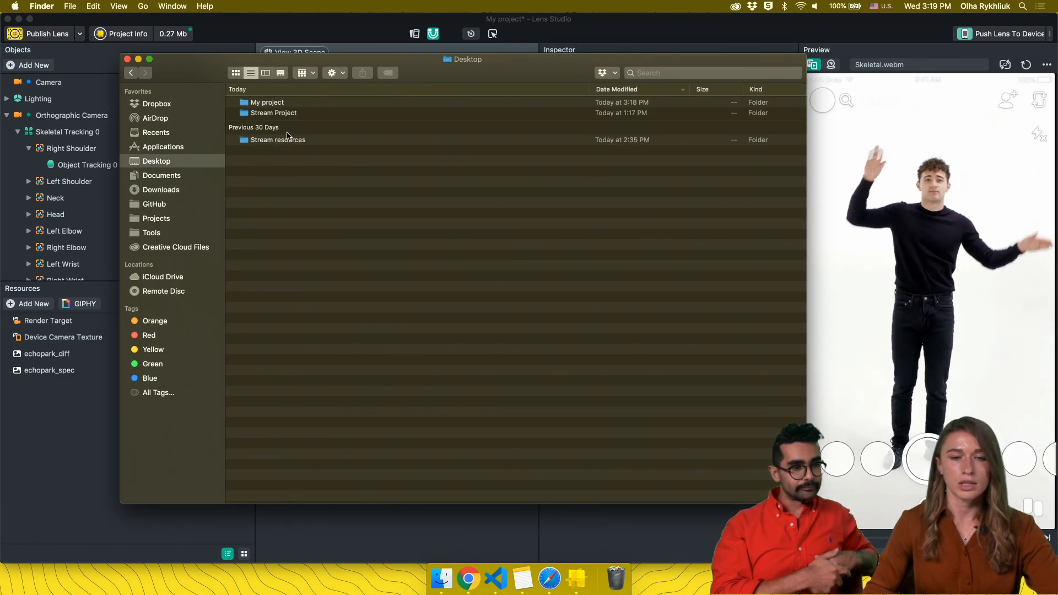
{"action": "double_click", "coordinate": [275, 113]}
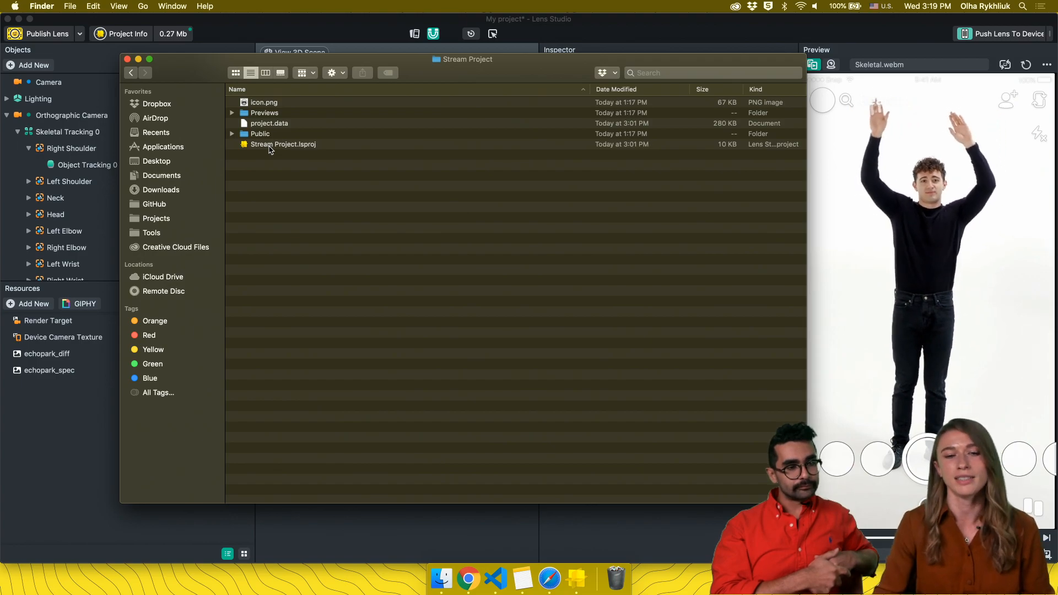
{"action": "left_click_drag", "start_coordinate": [298, 72], "coordinate": [410, 66]}
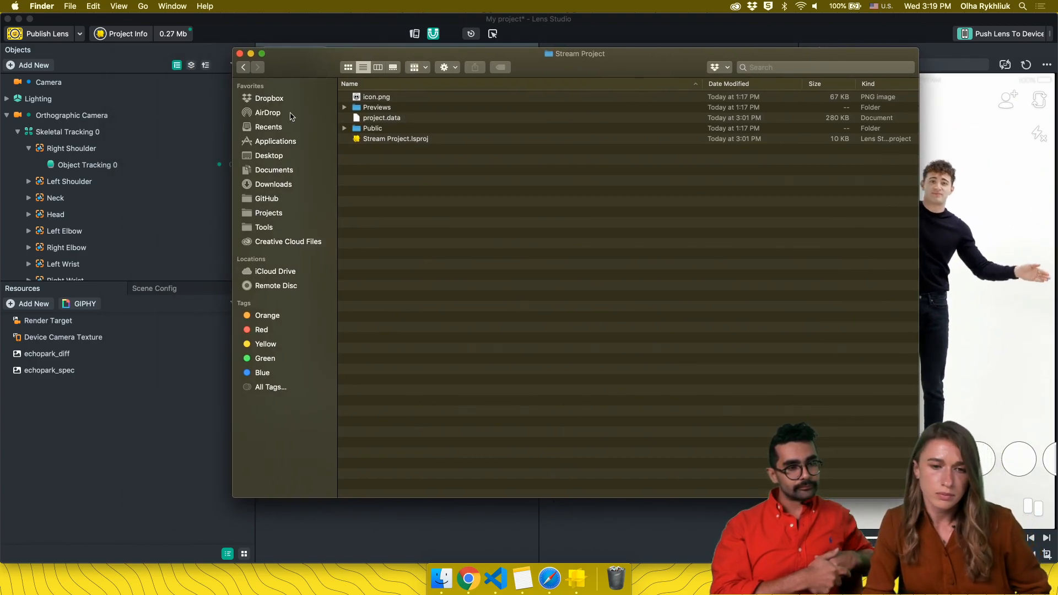
{"action": "key", "text": "super+Up"}
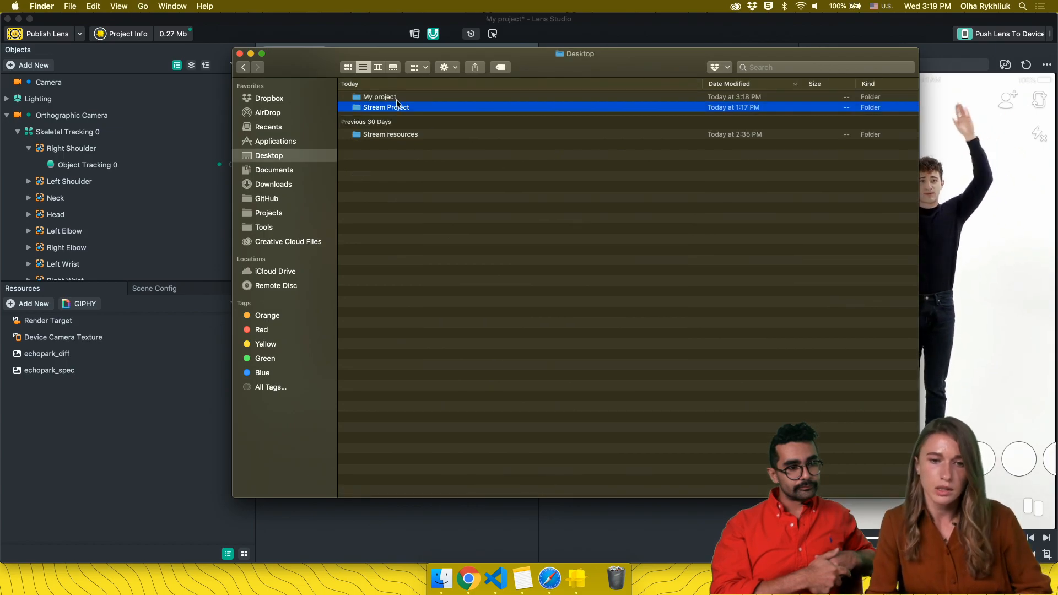
{"action": "left_click", "coordinate": [382, 142]}
{"action": "double_click", "coordinate": [382, 135]}
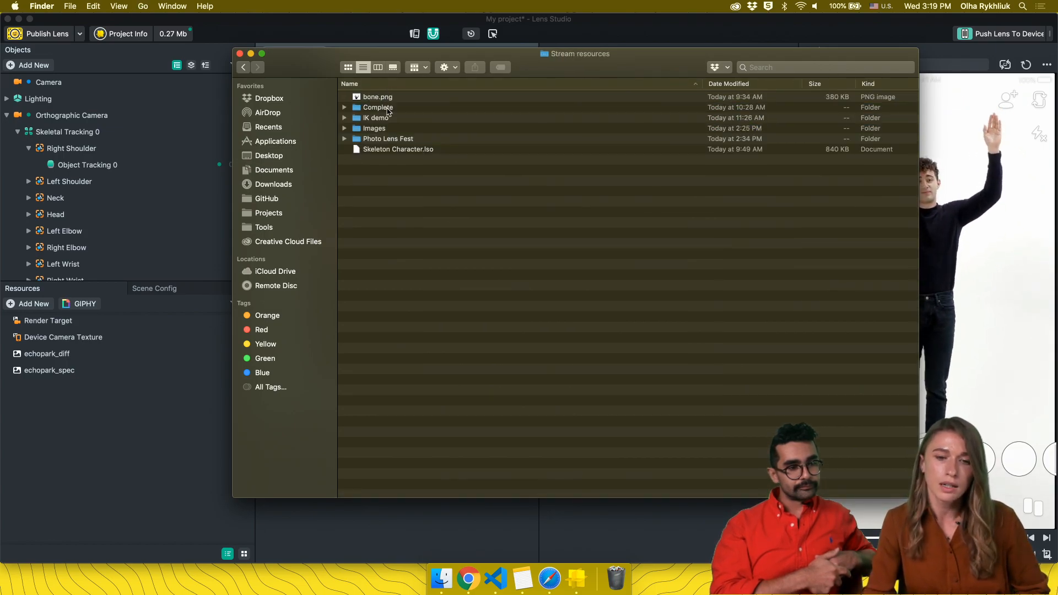
{"action": "left_click_drag", "start_coordinate": [395, 149], "coordinate": [94, 438]}
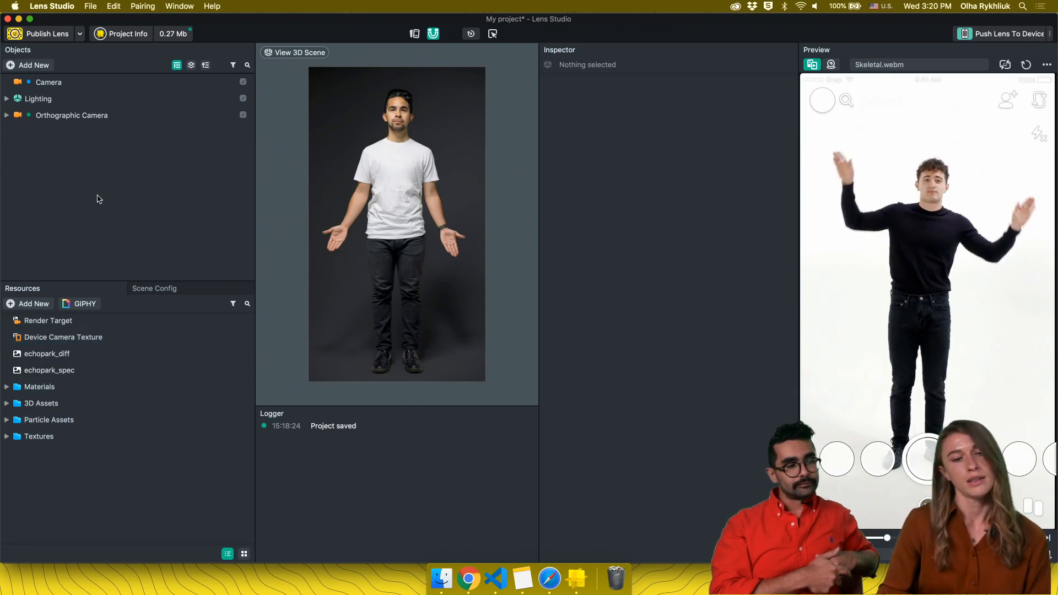
Move the Character object down to a Y position of about -14.22
{"action": "left_click", "coordinate": [58, 135]}
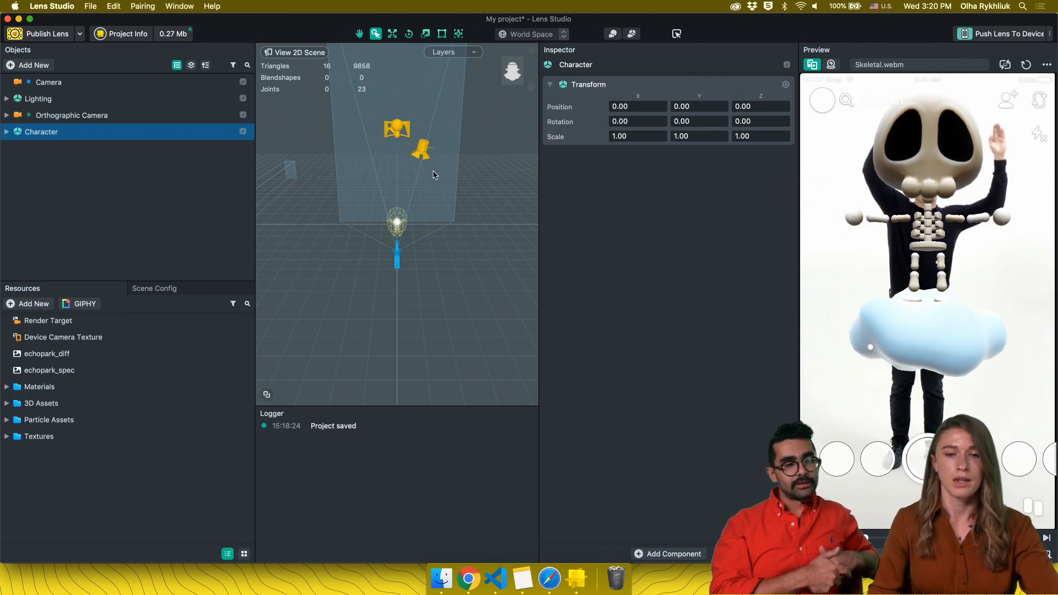
{"action": "key", "text": "w"}
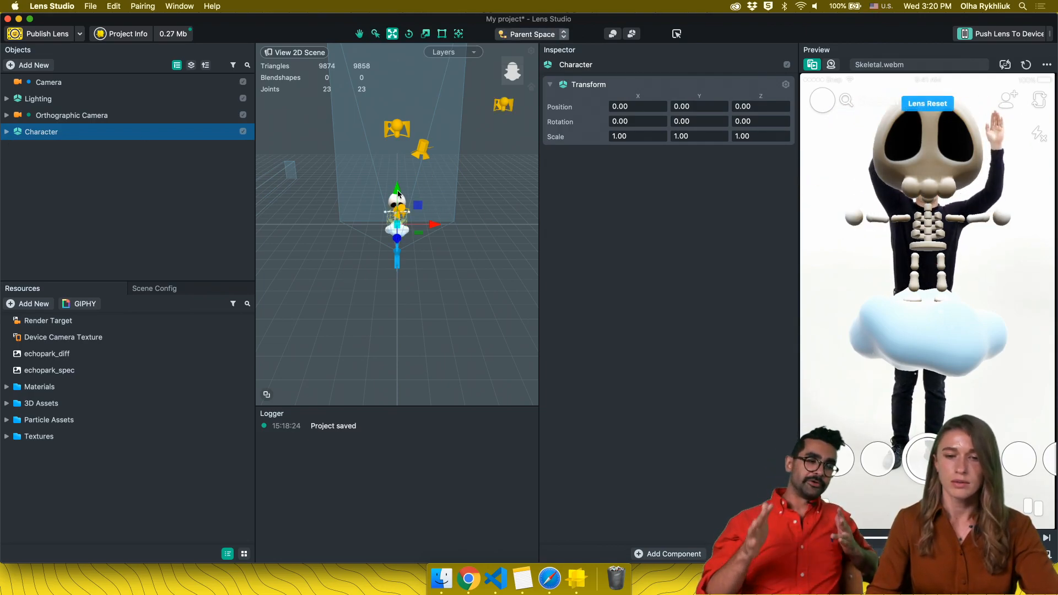
{"action": "left_click_drag", "start_coordinate": [398, 193], "coordinate": [398, 214]}
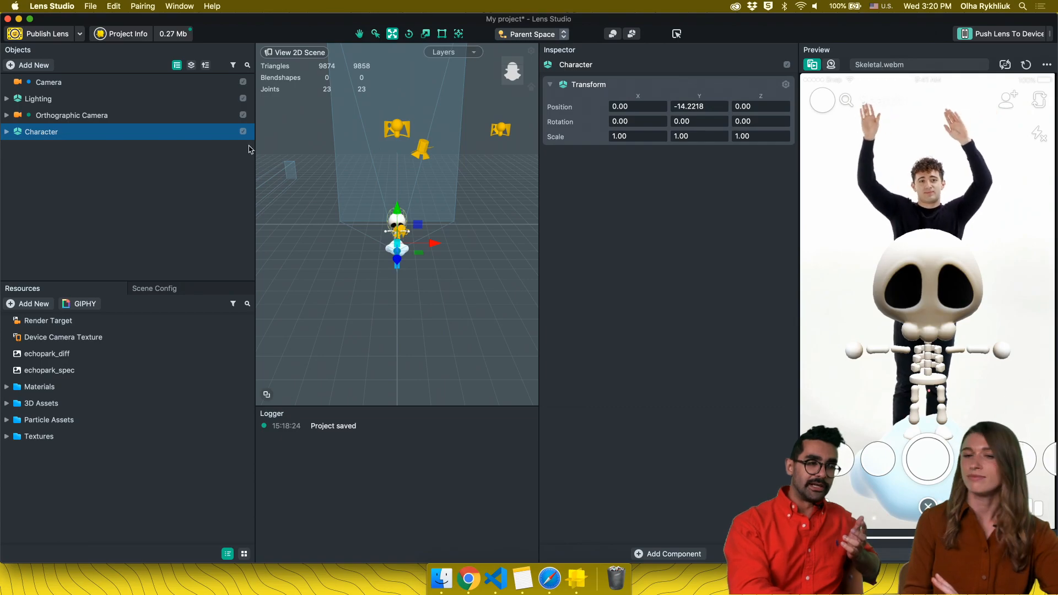
{"action": "right_click", "coordinate": [91, 138]}
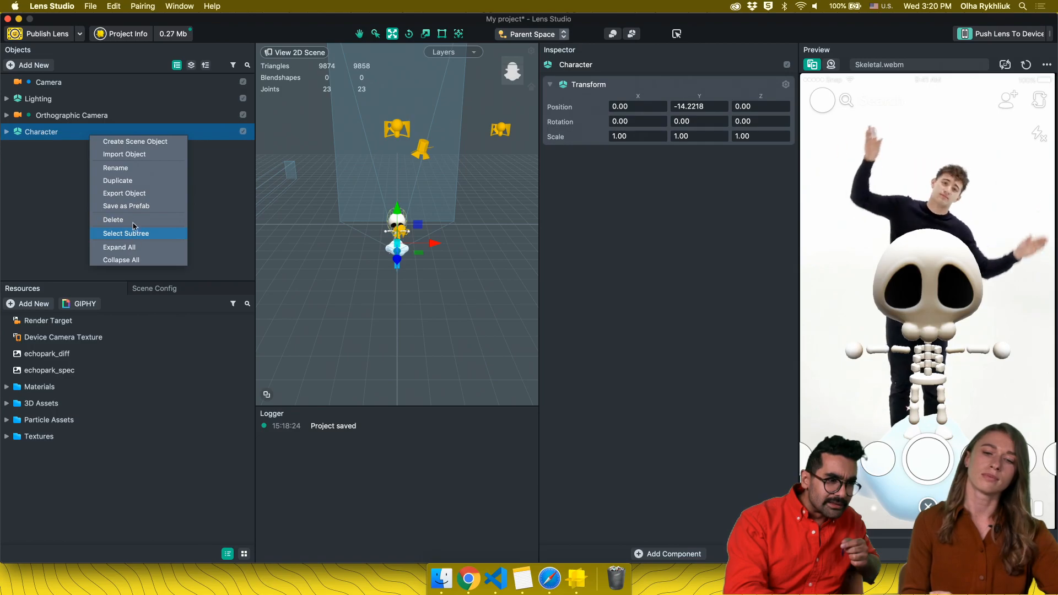
{"action": "left_click", "coordinate": [210, 196]}
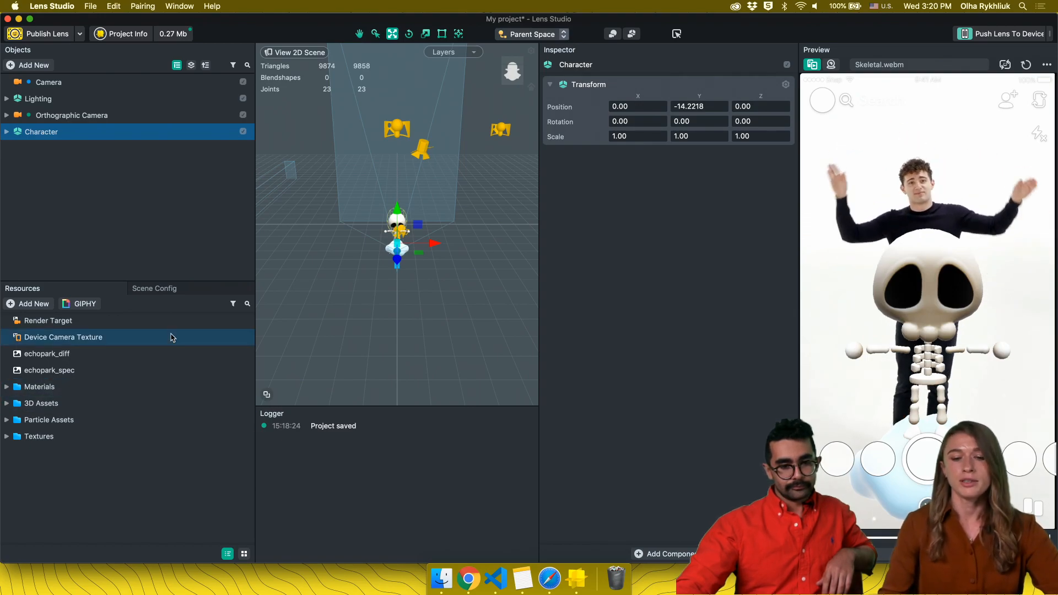
Switch to Notes and examine the skeleton rig image and the arm diagram marking parent position, start and end
{"action": "left_click", "coordinate": [522, 577]}
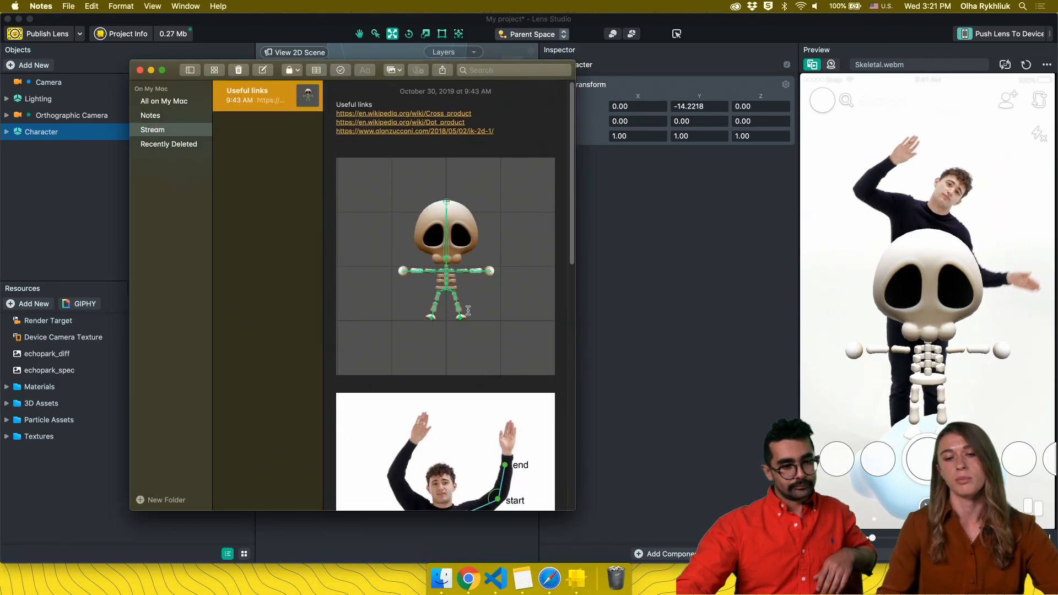
{"action": "scroll", "coordinate": [468, 311], "scroll_direction": "down", "scroll_amount": 4}
{"action": "left_click", "coordinate": [521, 385]}
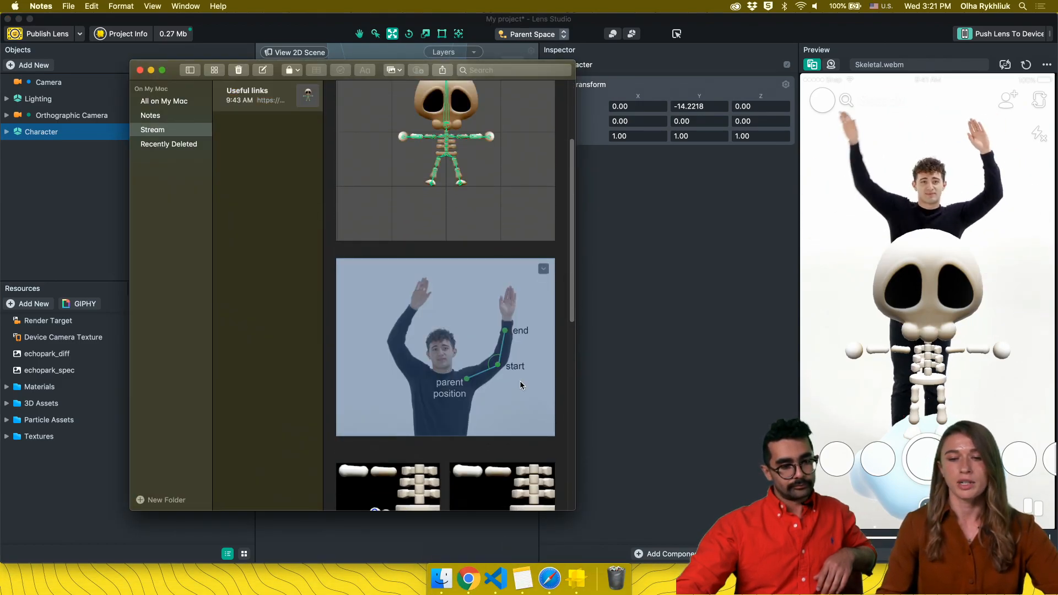
{"action": "left_click", "coordinate": [561, 396]}
{"action": "mouse_move", "coordinate": [498, 397]}
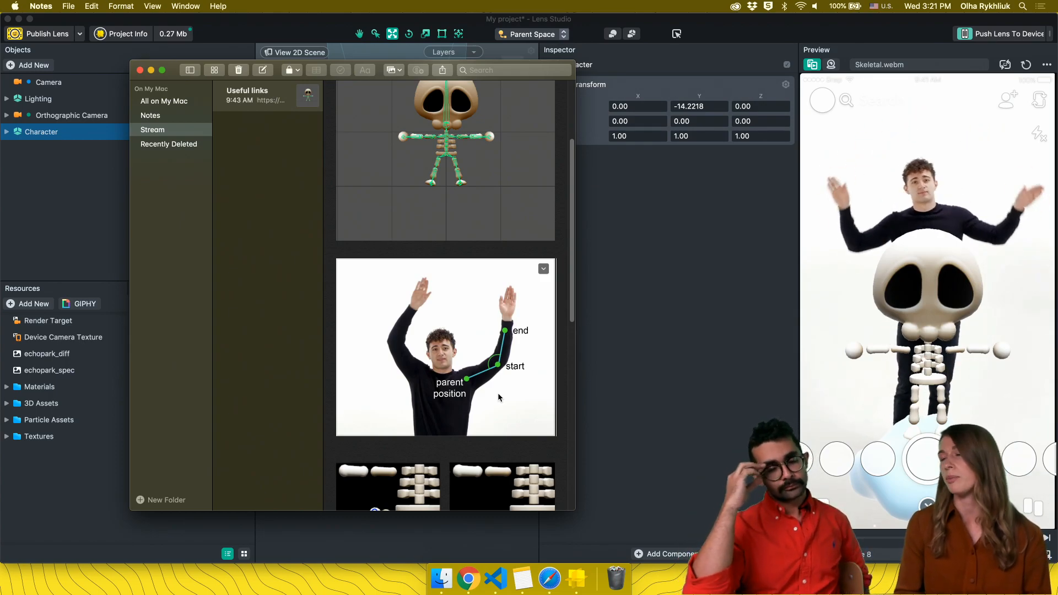
{"action": "left_click", "coordinate": [56, 220]}
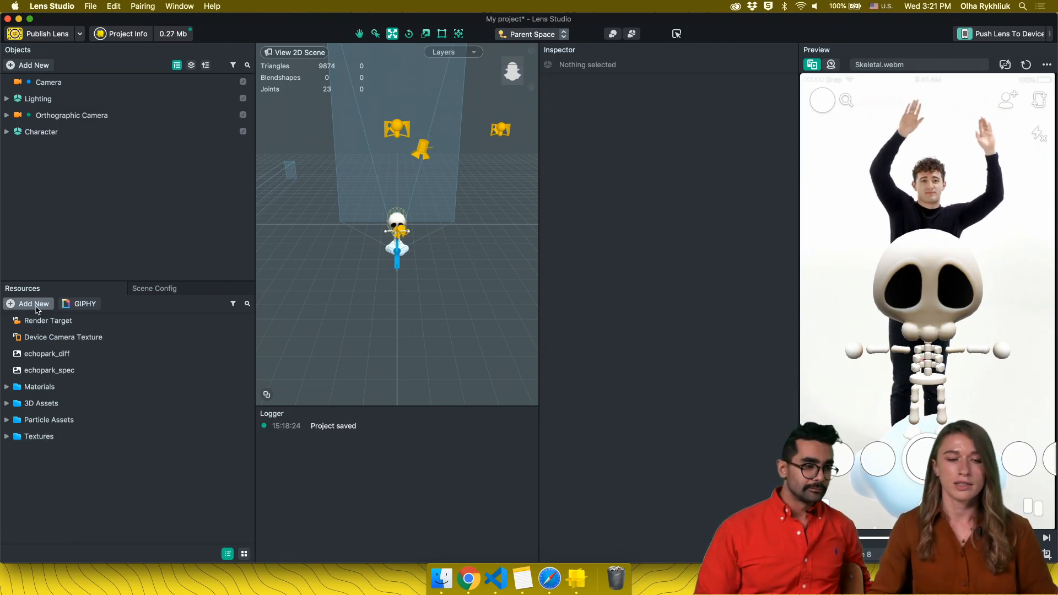
Import the BoneController V1 (copy rotation).js script from the Complete project's Public/Scripts folder, and show its code in a widened Inspector
{"action": "left_click", "coordinate": [441, 579]}
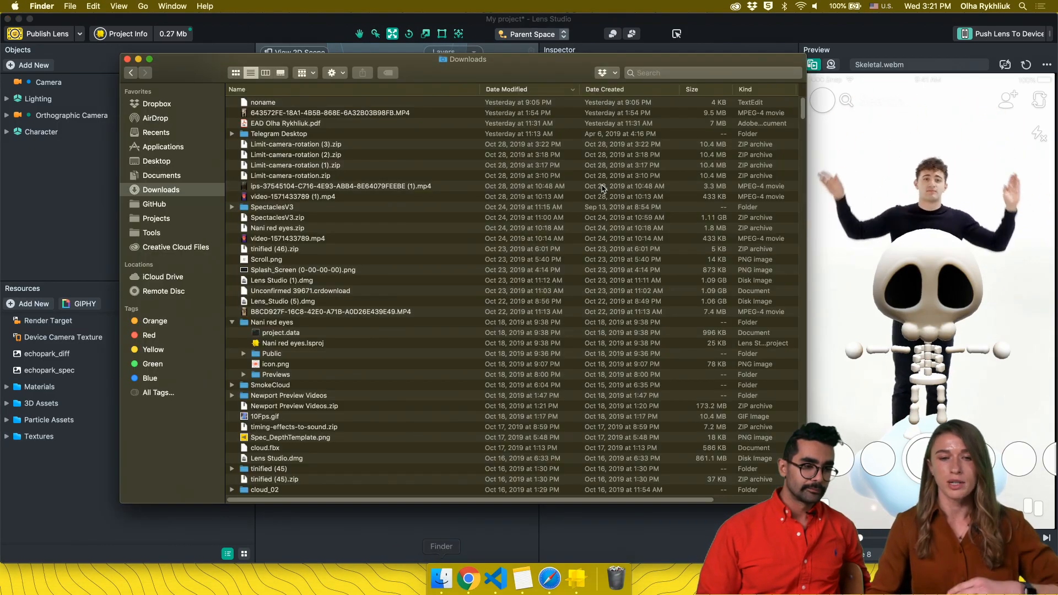
{"action": "left_click", "coordinate": [175, 161]}
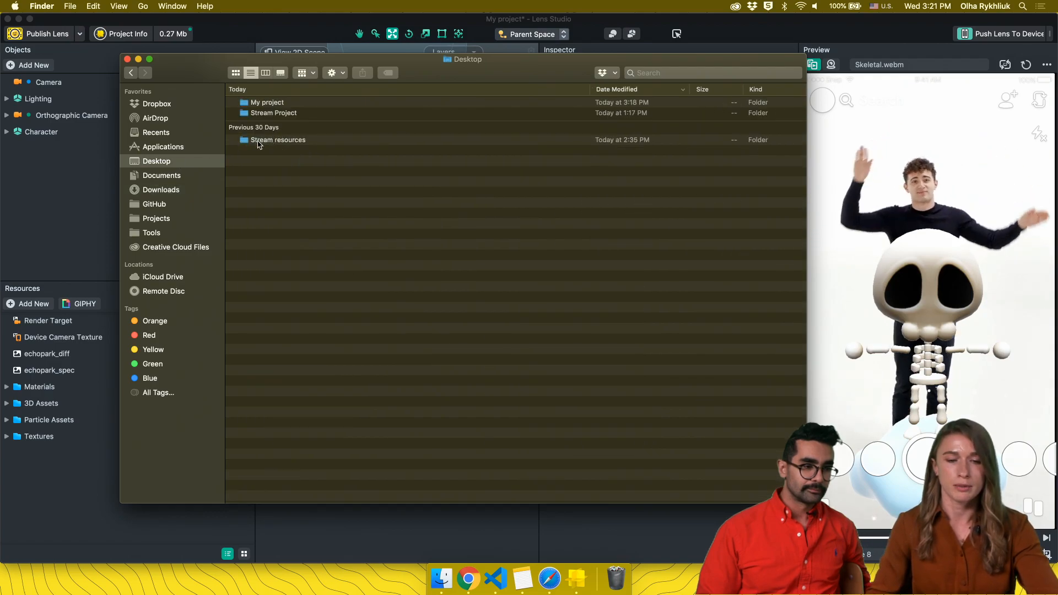
{"action": "double_click", "coordinate": [270, 140]}
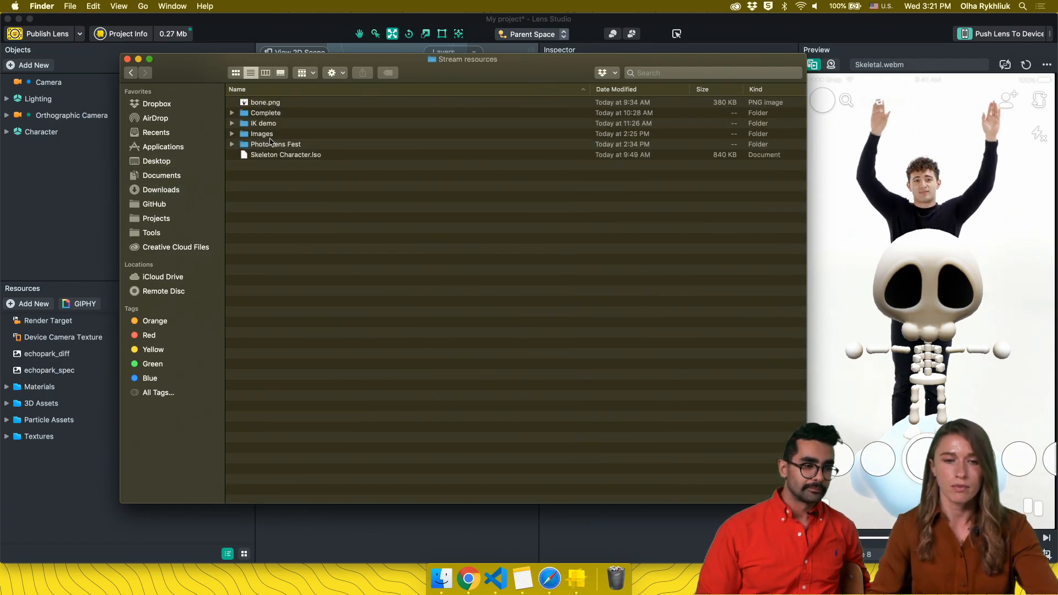
{"action": "left_click", "coordinate": [232, 113]}
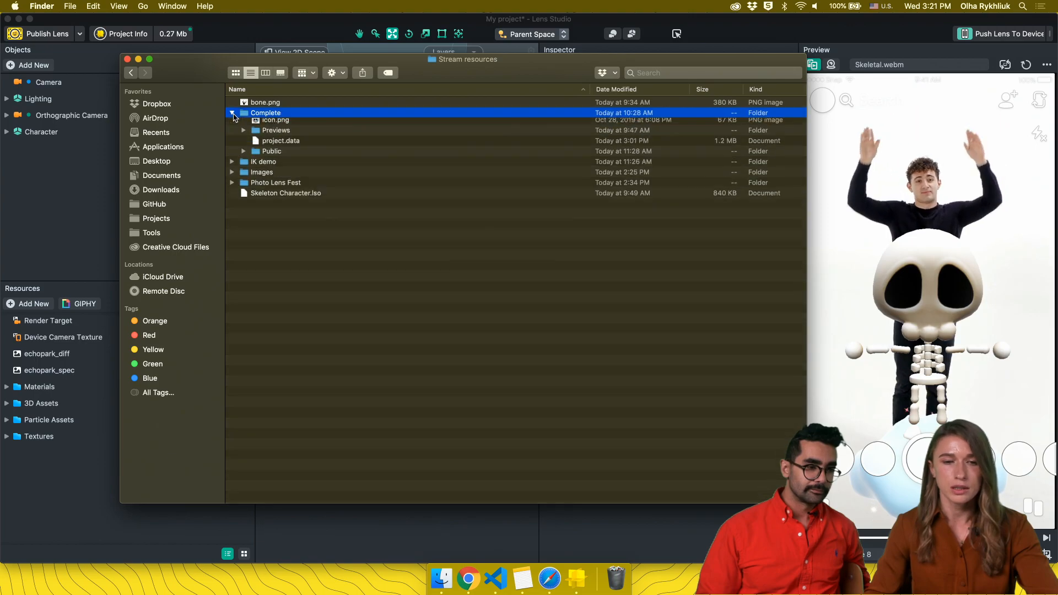
{"action": "left_click", "coordinate": [244, 165]}
{"action": "left_click", "coordinate": [255, 217]}
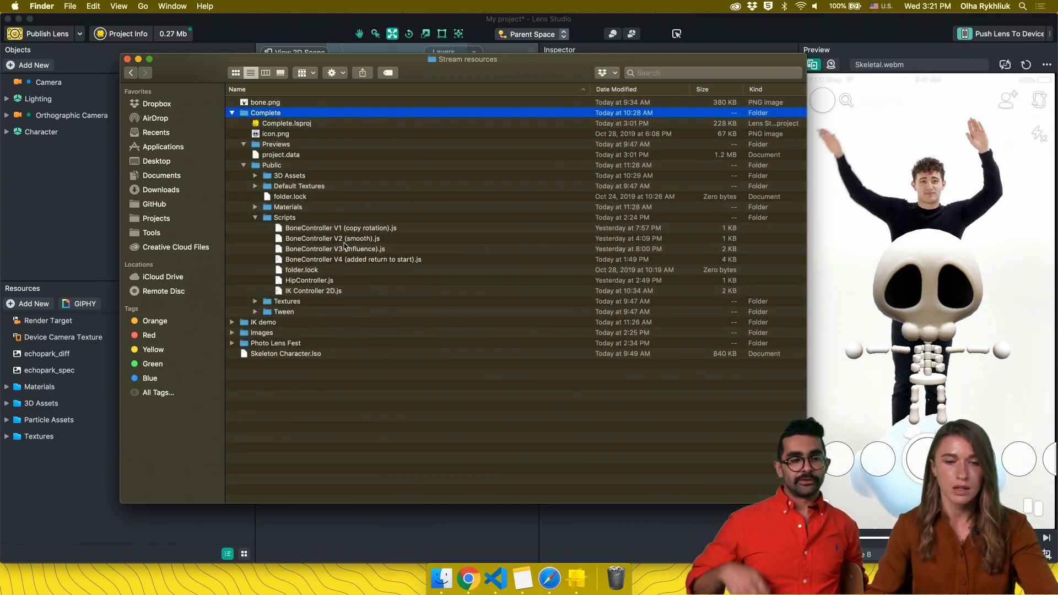
{"action": "left_click_drag", "start_coordinate": [309, 227], "coordinate": [44, 474]}
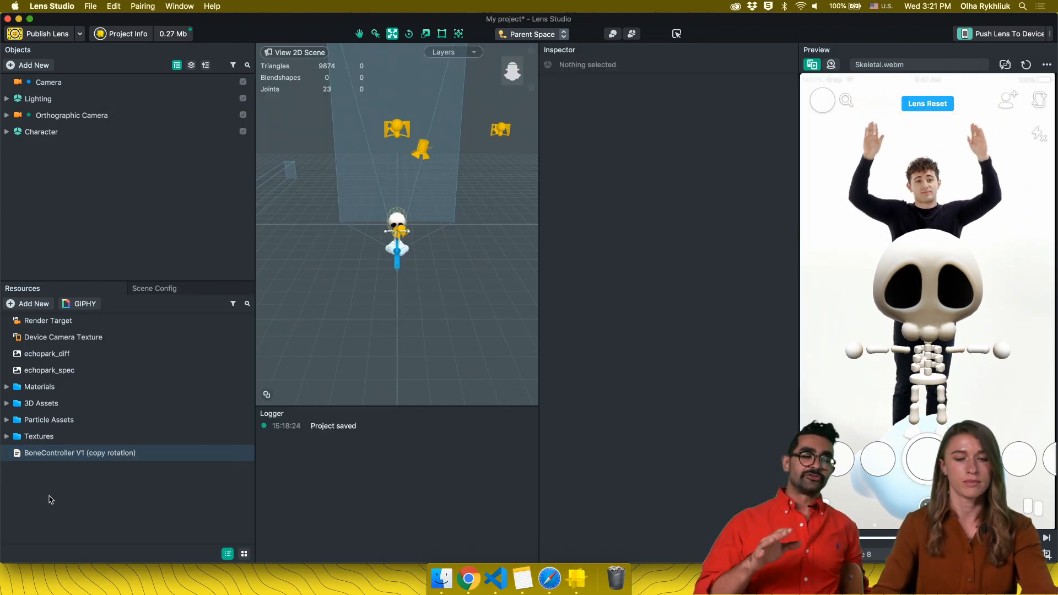
{"action": "left_click", "coordinate": [77, 454]}
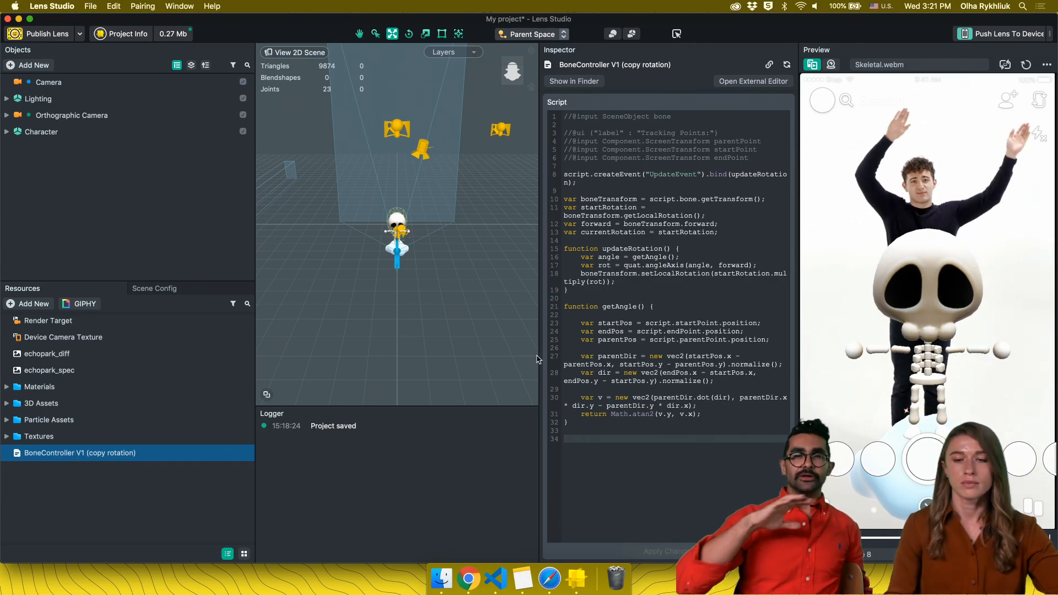
{"action": "left_click_drag", "start_coordinate": [528, 355], "coordinate": [473, 355]}
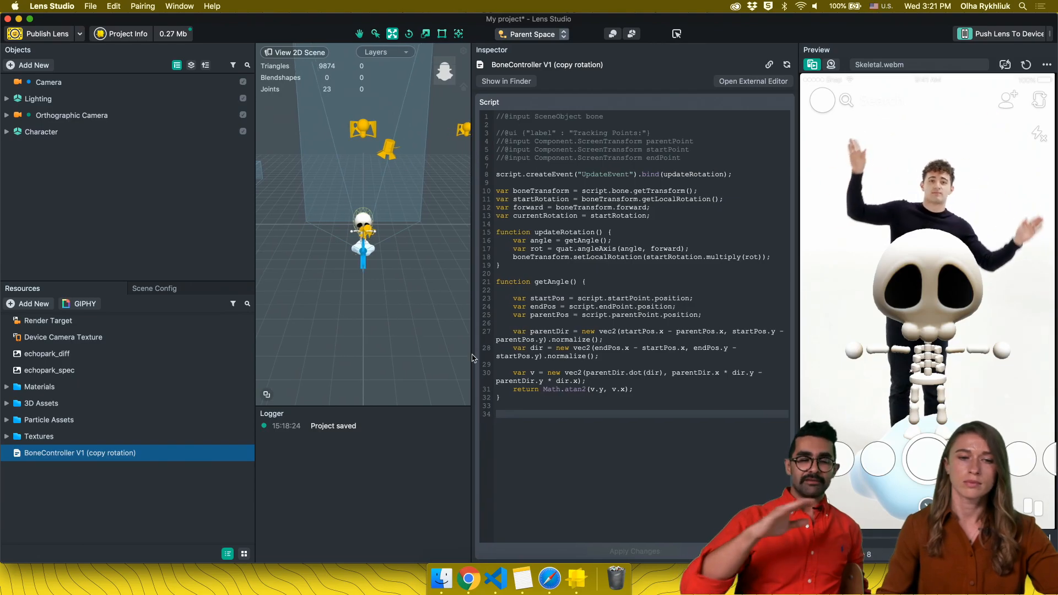
Add an empty scene object to the scene root and name it Arms
{"action": "left_click", "coordinate": [32, 66]}
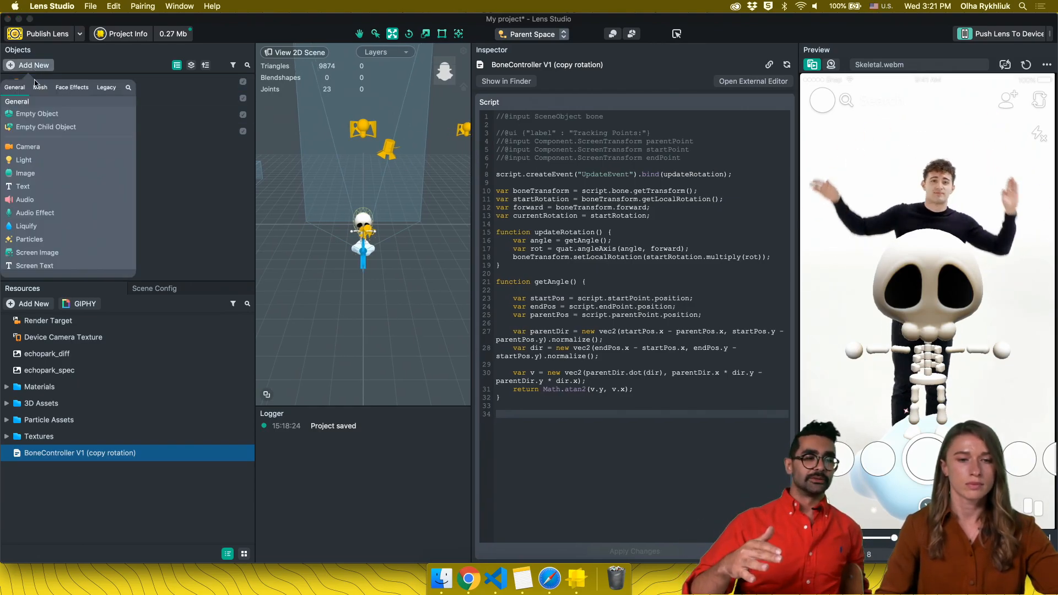
{"action": "left_click", "coordinate": [50, 114]}
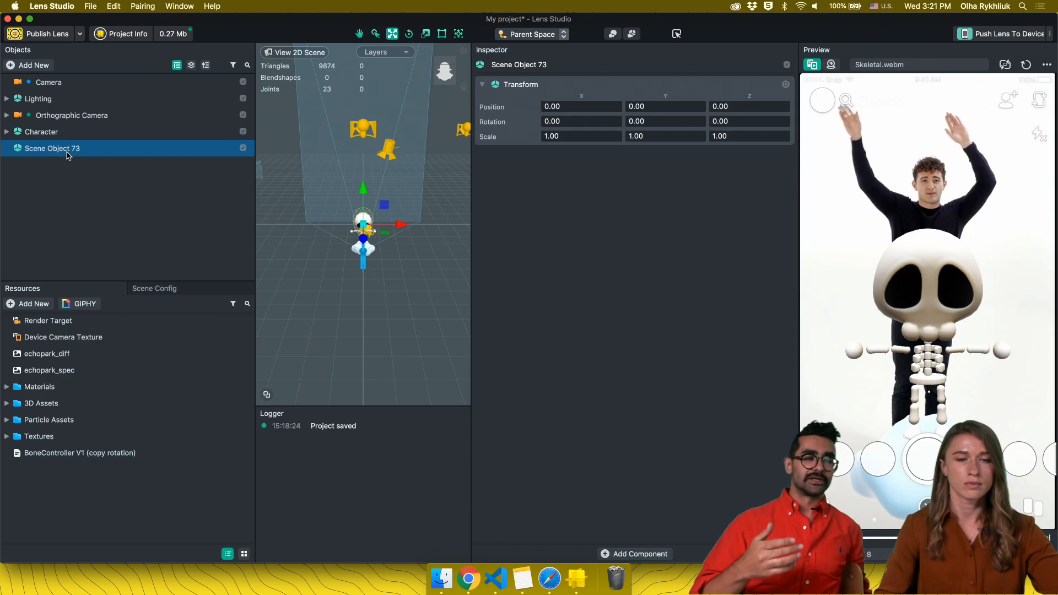
{"action": "double_click", "coordinate": [67, 152]}
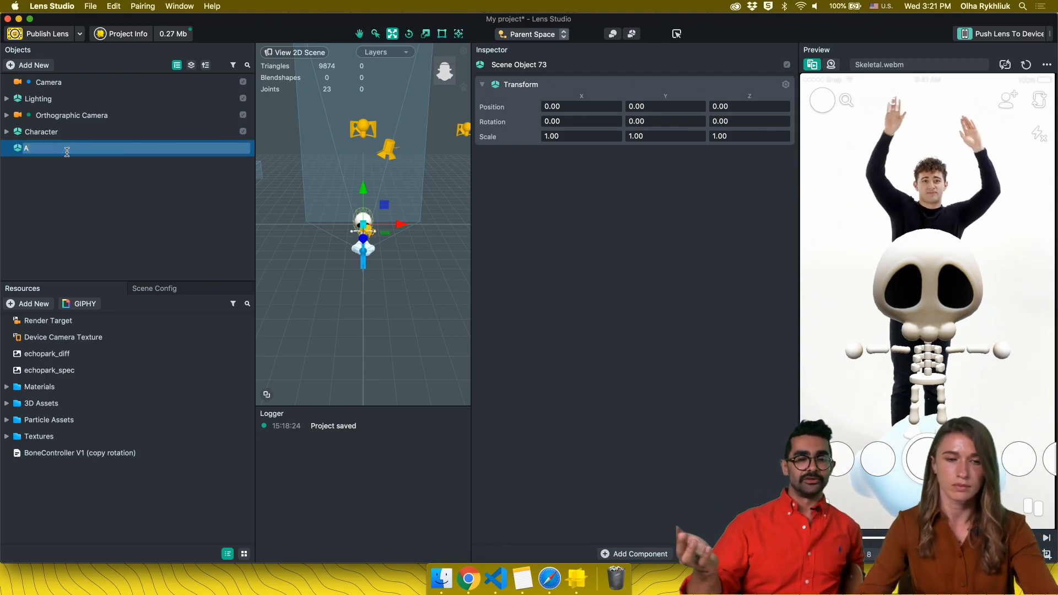
{"action": "type", "text": "Arms"}
{"action": "key", "text": "Return"}
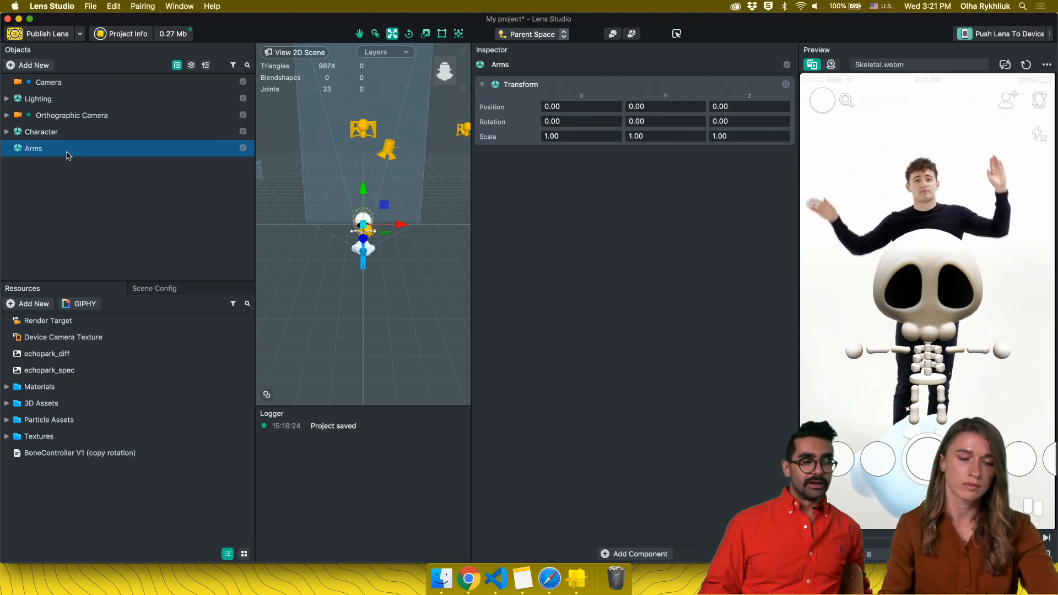
Add another empty object, nest it under Arms, and name it Left Arm
{"action": "left_click", "coordinate": [31, 66]}
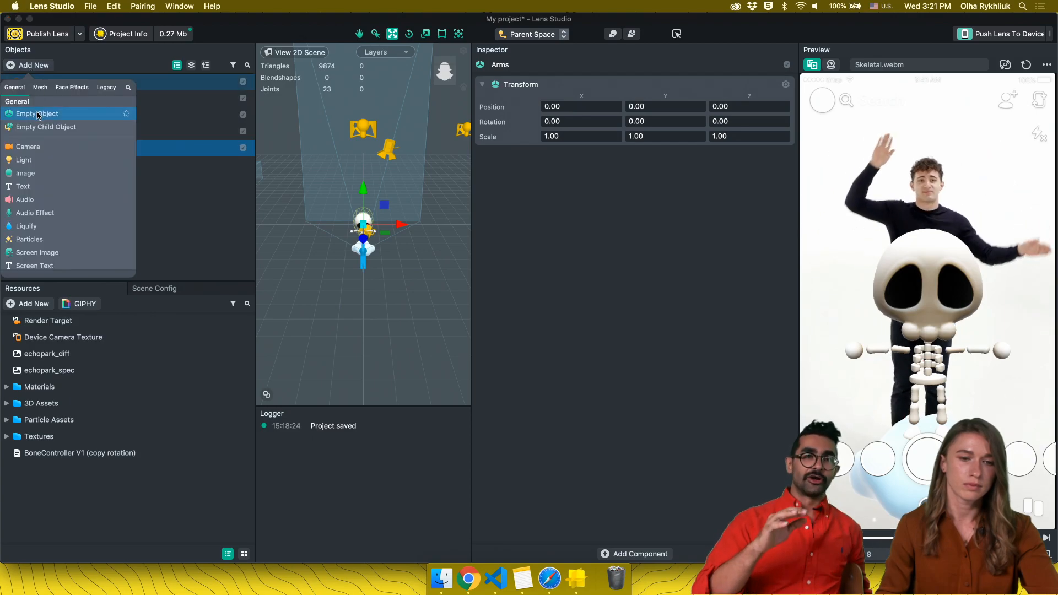
{"action": "left_click", "coordinate": [45, 112]}
{"action": "left_click_drag", "start_coordinate": [55, 167], "coordinate": [54, 150]}
{"action": "double_click", "coordinate": [58, 164]}
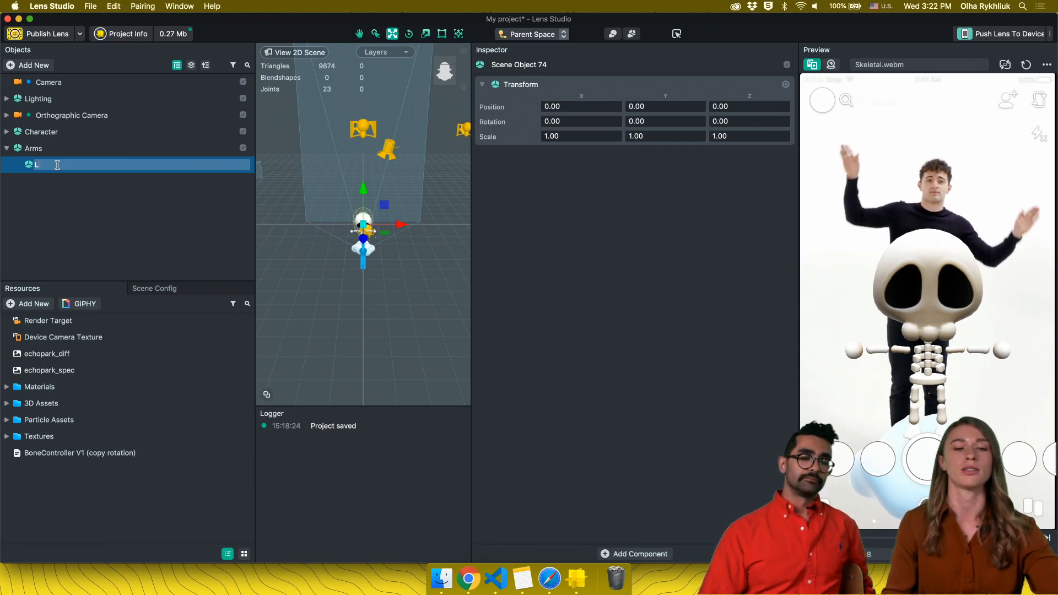
{"action": "type", "text": "eft"}
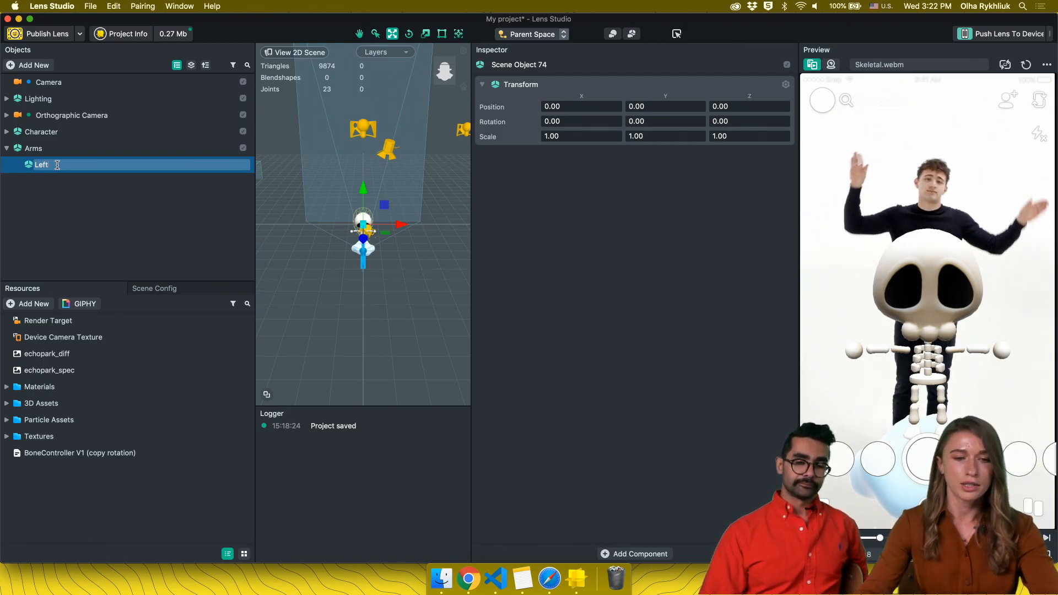
{"action": "type", "text": " Arm"}
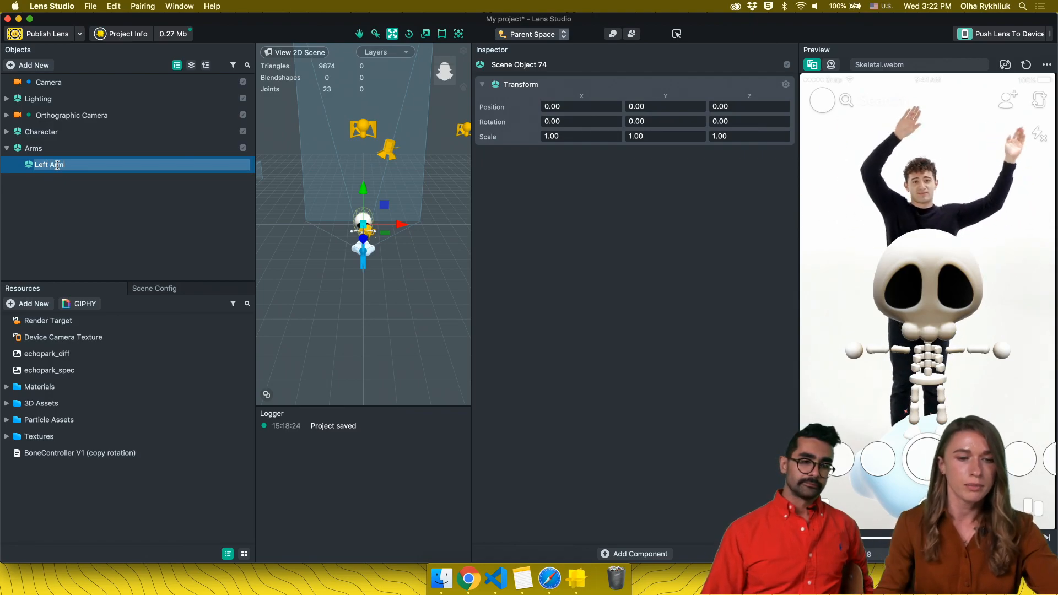
{"action": "left_click", "coordinate": [93, 213]}
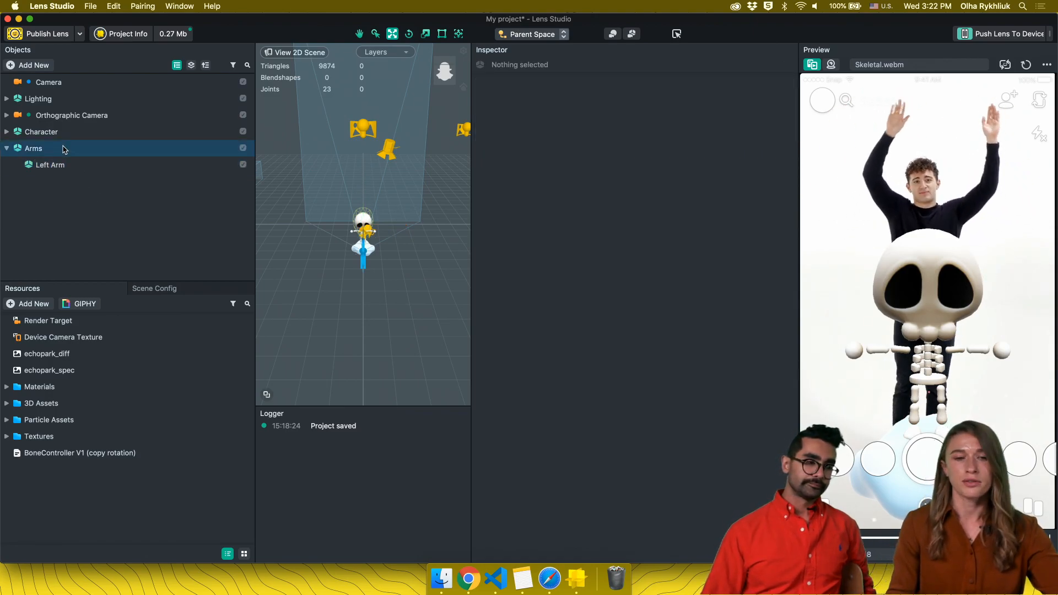
{"action": "left_click", "coordinate": [50, 148]}
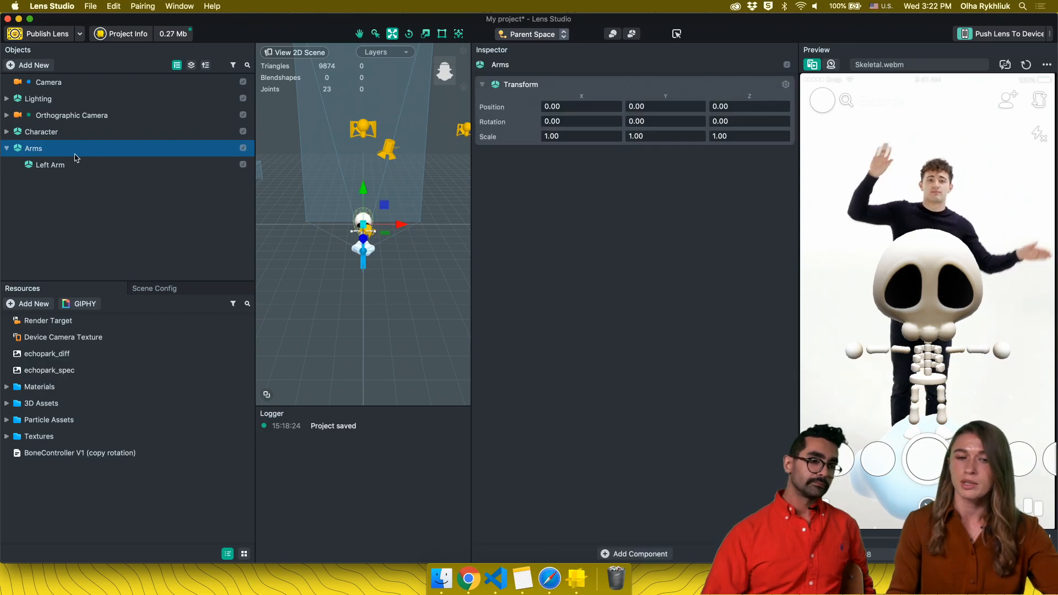
{"action": "left_click", "coordinate": [41, 66]}
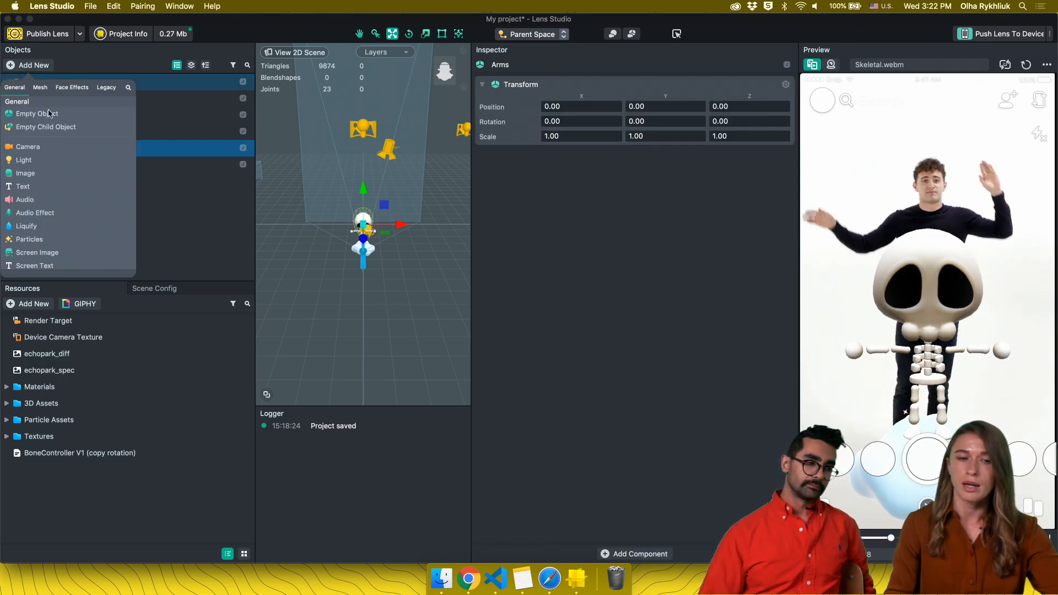
{"action": "left_click", "coordinate": [184, 213]}
Try to attach the BoneController V1 (copy rotation) script directly from the resources to the Left Arm object
{"action": "left_click", "coordinate": [76, 167]}
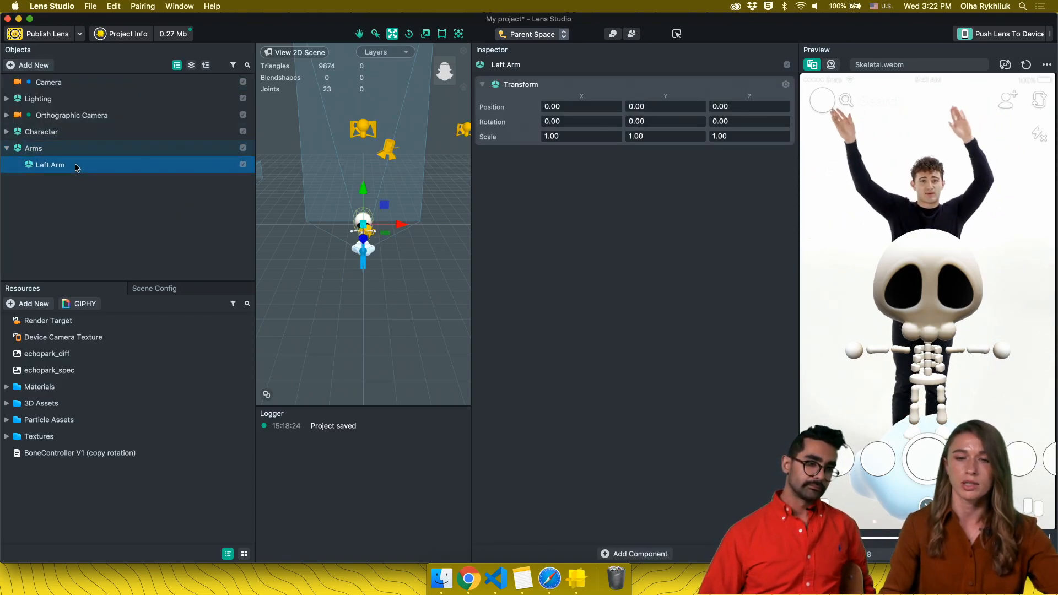
{"action": "left_click_drag", "start_coordinate": [55, 453], "coordinate": [479, 336]}
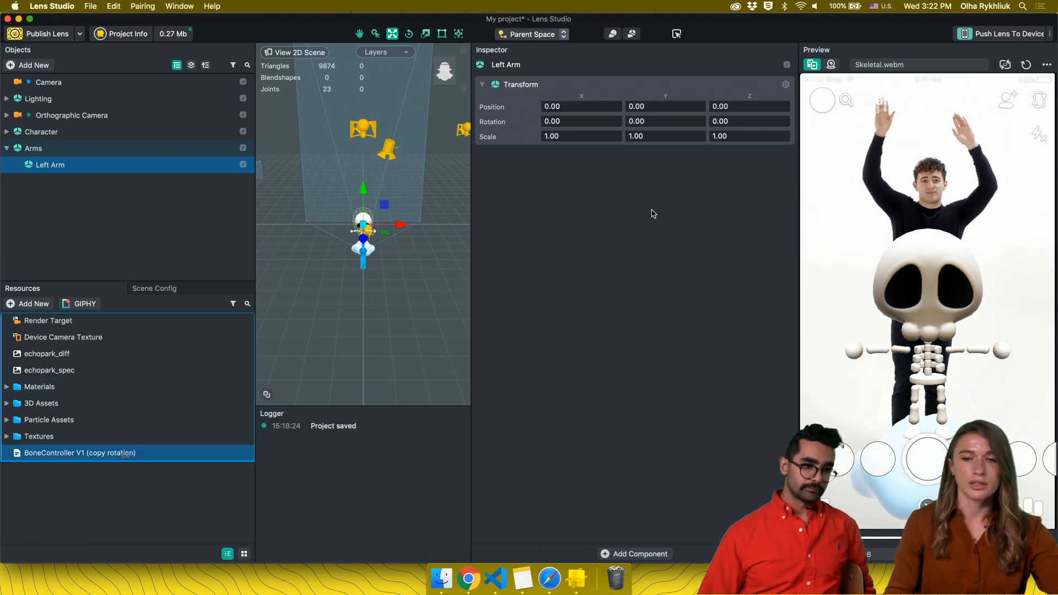
{"action": "left_click_drag", "start_coordinate": [79, 458], "coordinate": [646, 226]}
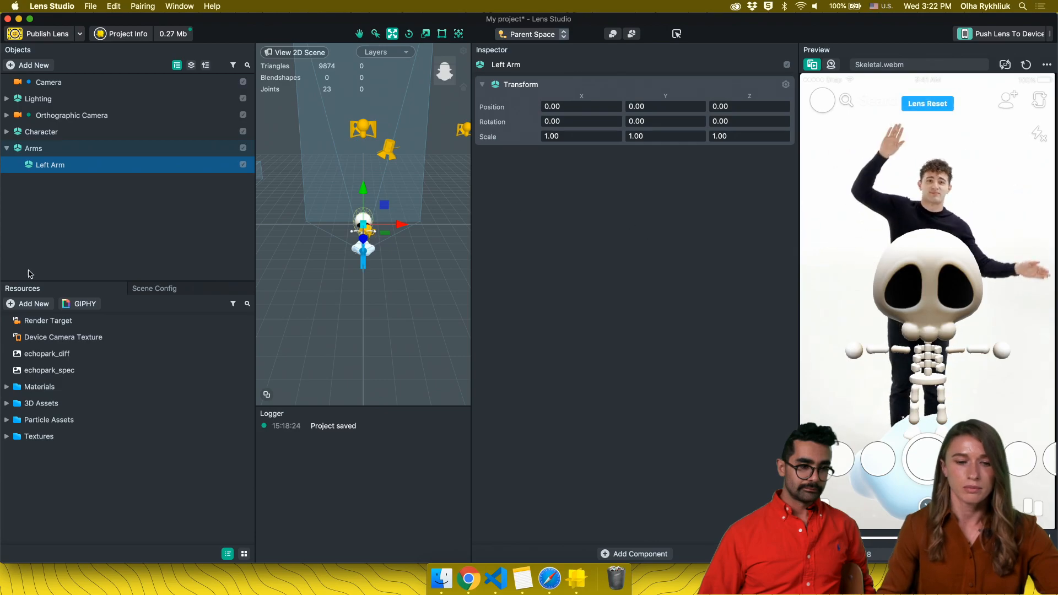
{"action": "left_click", "coordinate": [6, 436]}
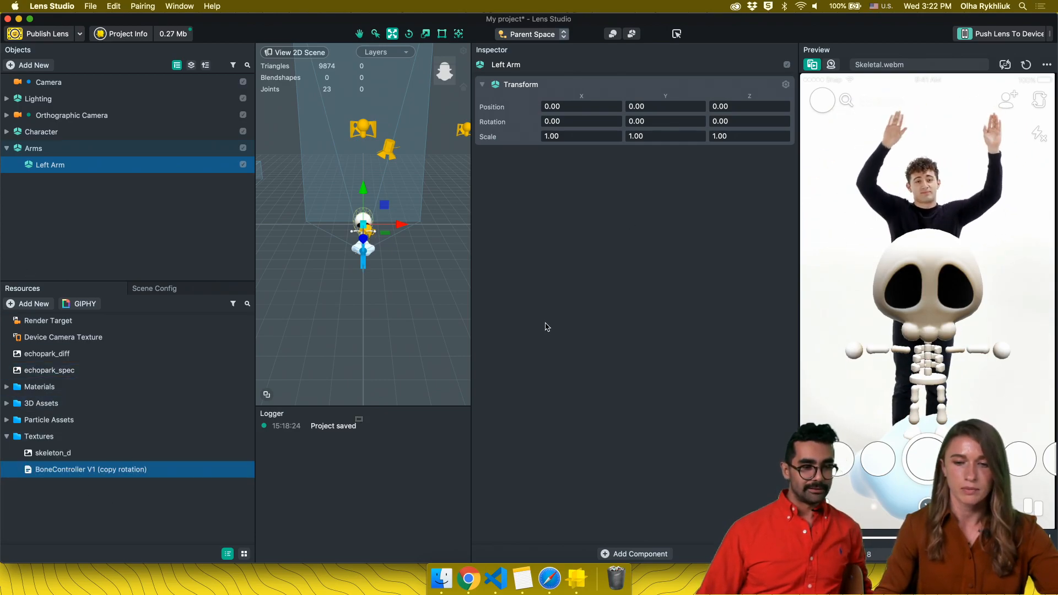
Add a Script component using BoneController V1 (copy rotation) to Left Arm, and move the script file out of the Textures folder
{"action": "left_click_drag", "start_coordinate": [470, 281], "coordinate": [621, 280]}
{"action": "left_click", "coordinate": [695, 554]}
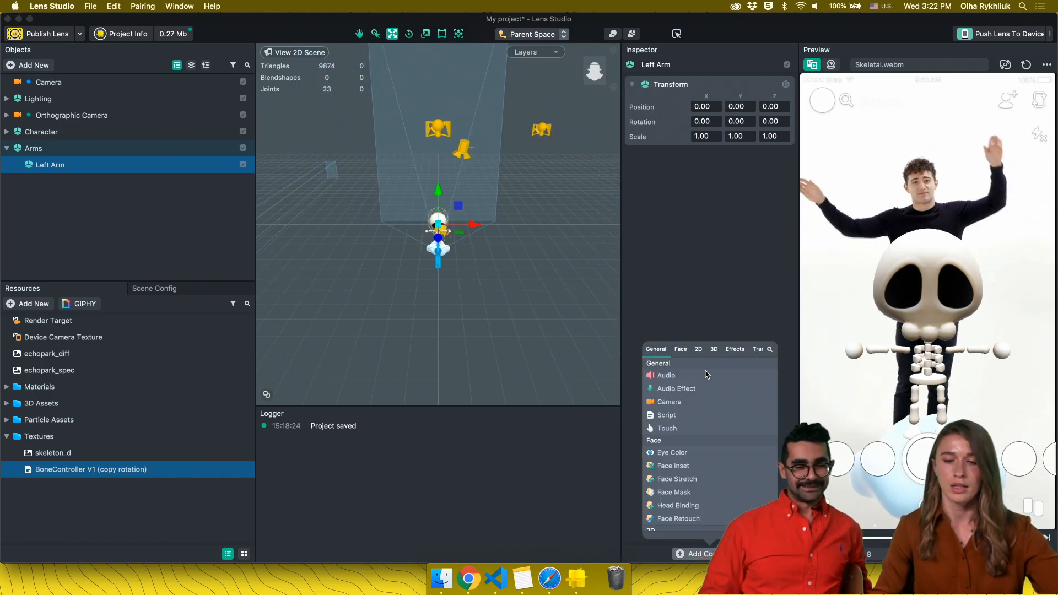
{"action": "left_click", "coordinate": [697, 415]}
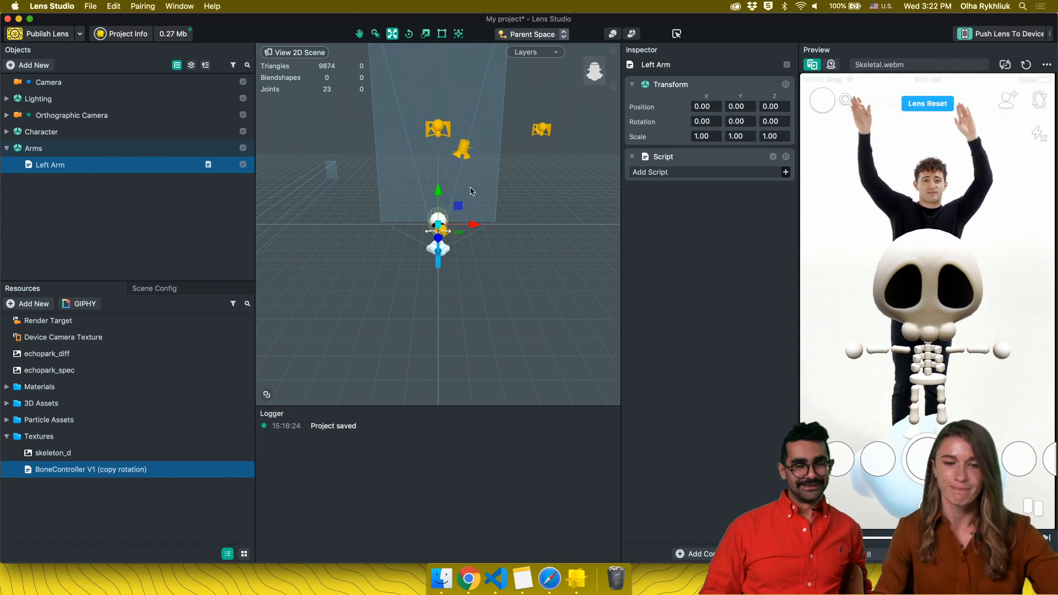
{"action": "left_click", "coordinate": [716, 173]}
{"action": "double_click", "coordinate": [446, 172]}
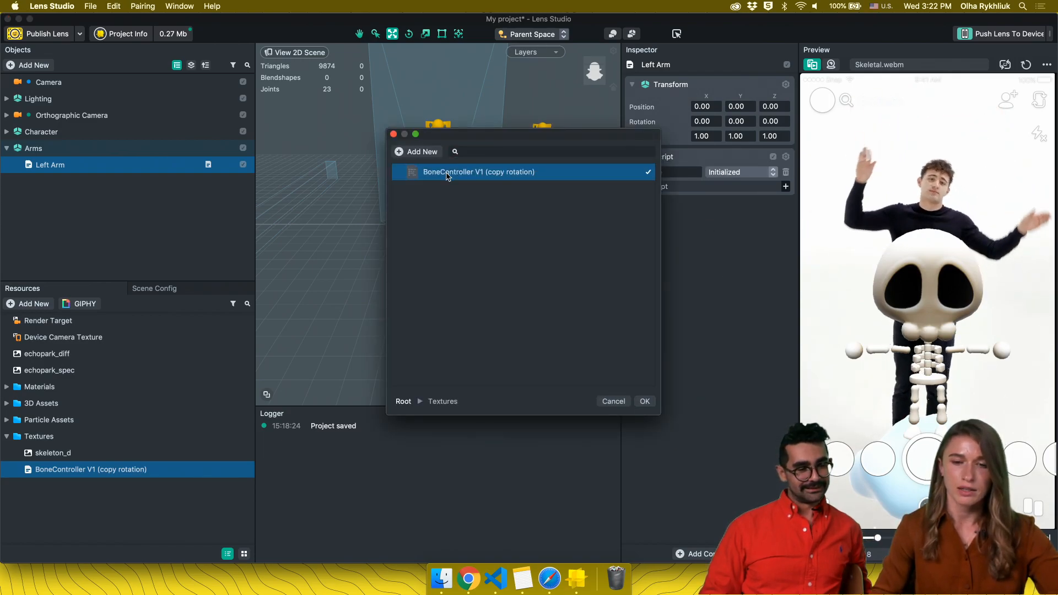
{"action": "double_click", "coordinate": [468, 175]}
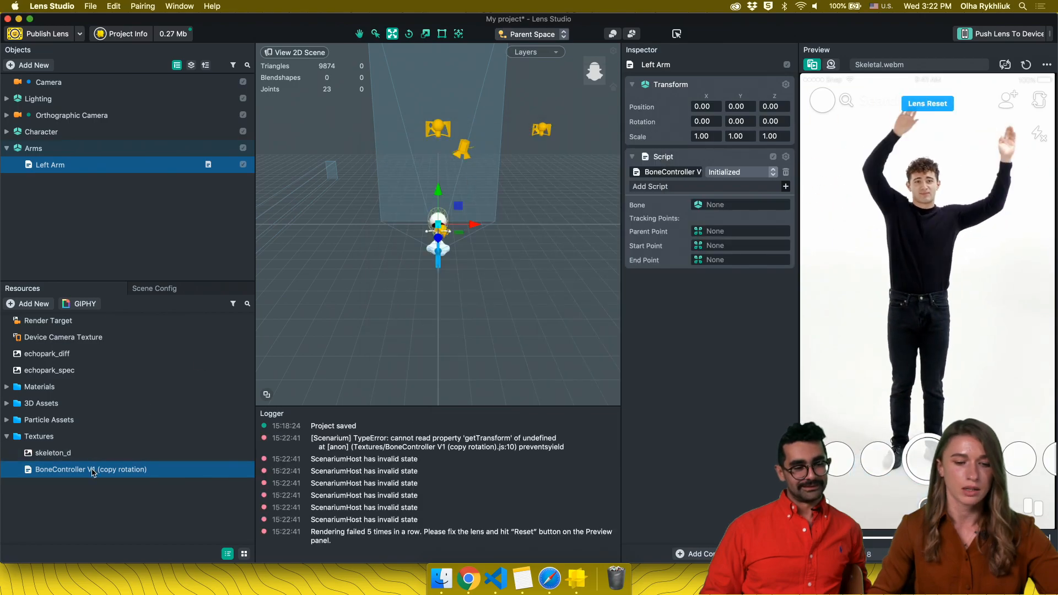
{"action": "left_click_drag", "start_coordinate": [88, 517], "coordinate": [89, 512]}
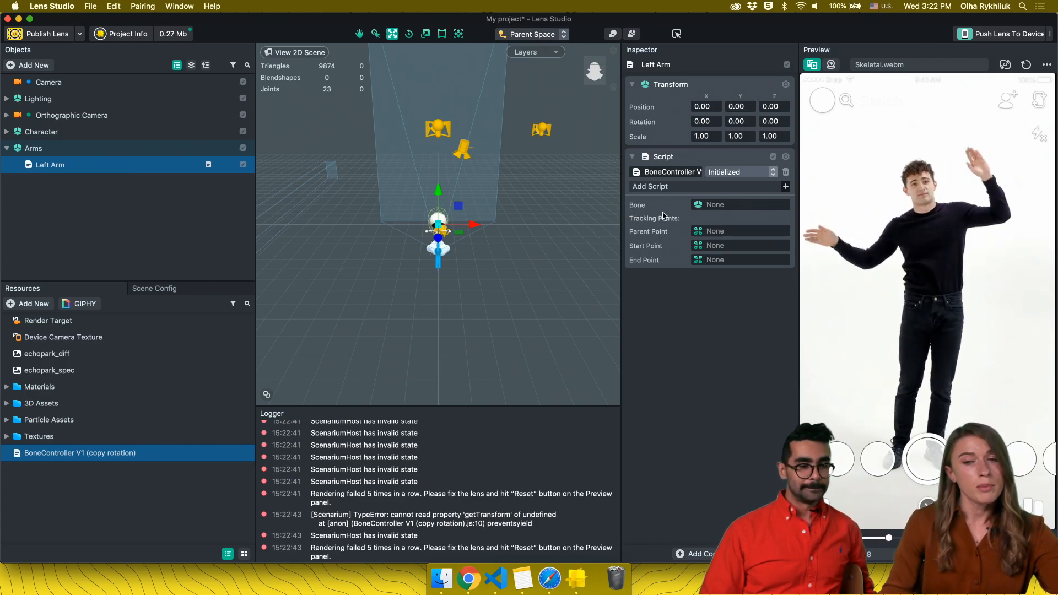
Set the Left Arm script's Bone to Bn_arm_L, under Bn_spine_top in the Character's skeleton_anim_001 hierarchy
{"action": "left_click", "coordinate": [712, 206]}
{"action": "left_click", "coordinate": [397, 204]}
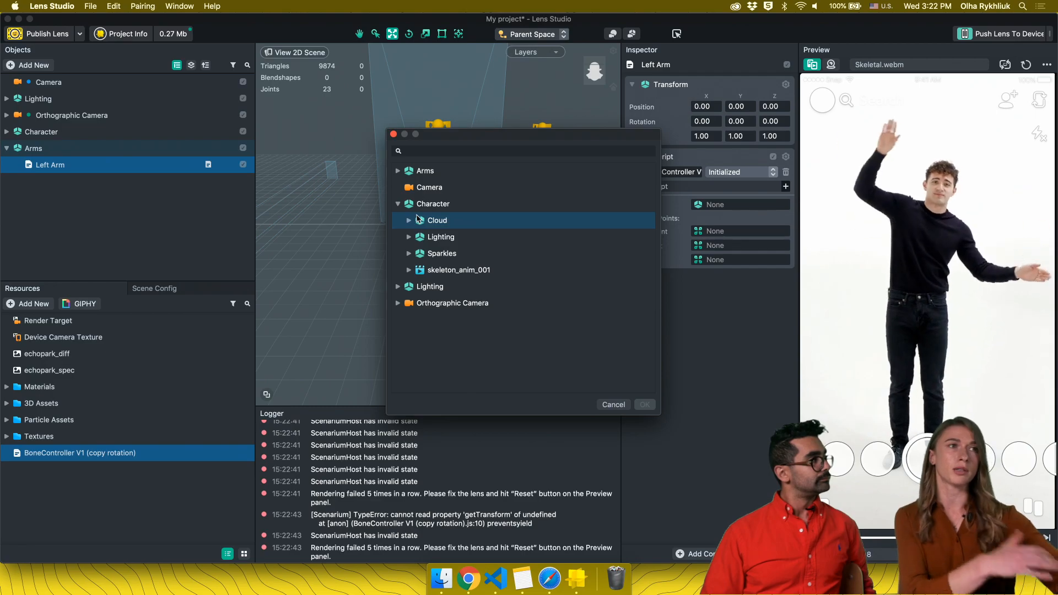
{"action": "left_click", "coordinate": [409, 269]}
{"action": "scroll", "coordinate": [482, 275], "scroll_direction": "down", "scroll_amount": 1}
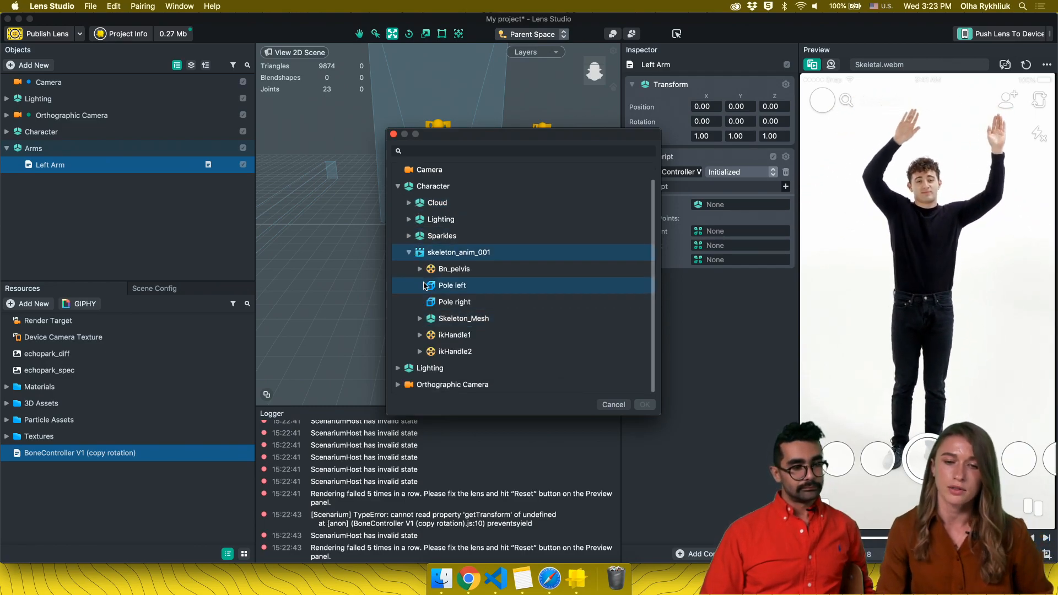
{"action": "left_click", "coordinate": [421, 270]}
{"action": "left_click", "coordinate": [431, 318]}
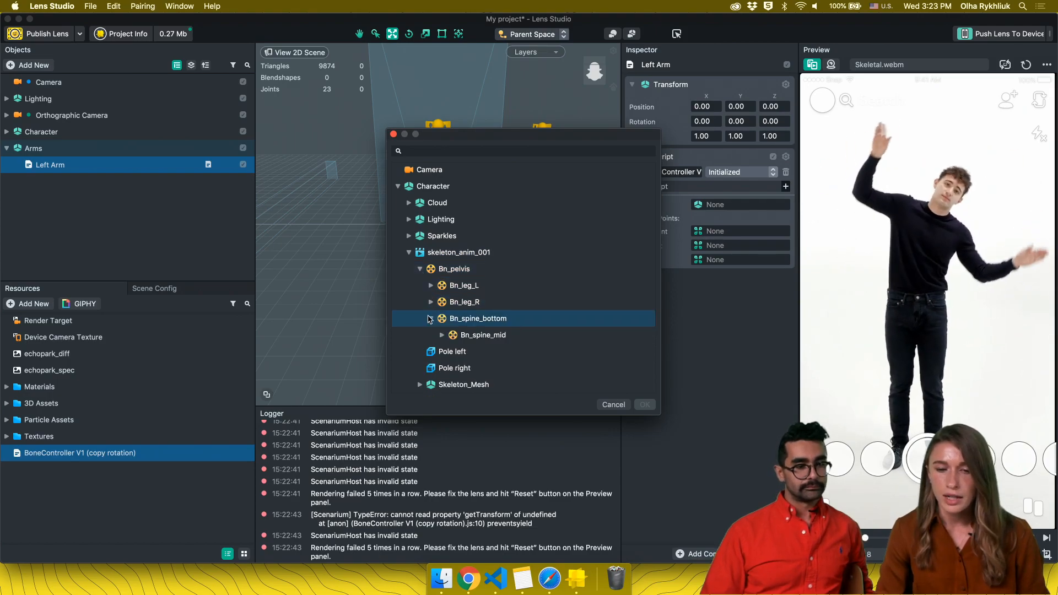
{"action": "left_click", "coordinate": [442, 336]}
{"action": "scroll", "coordinate": [442, 336], "scroll_direction": "down", "scroll_amount": 2}
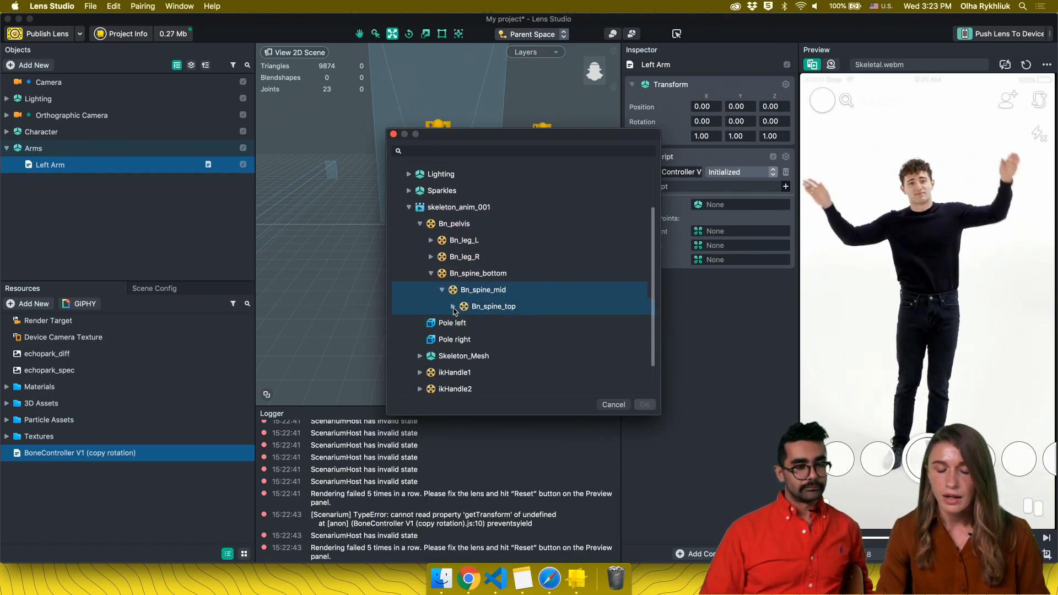
{"action": "left_click", "coordinate": [453, 306]}
{"action": "double_click", "coordinate": [498, 324]}
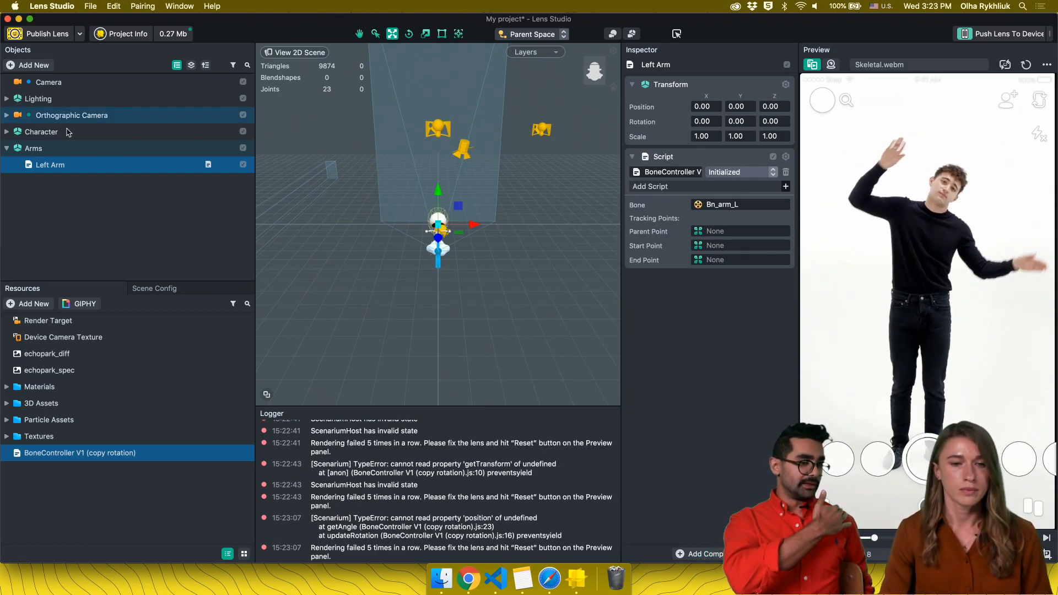
Reset the lens preview with the Arms object disabled, and re-enable Arms
{"action": "left_click", "coordinate": [42, 132]}
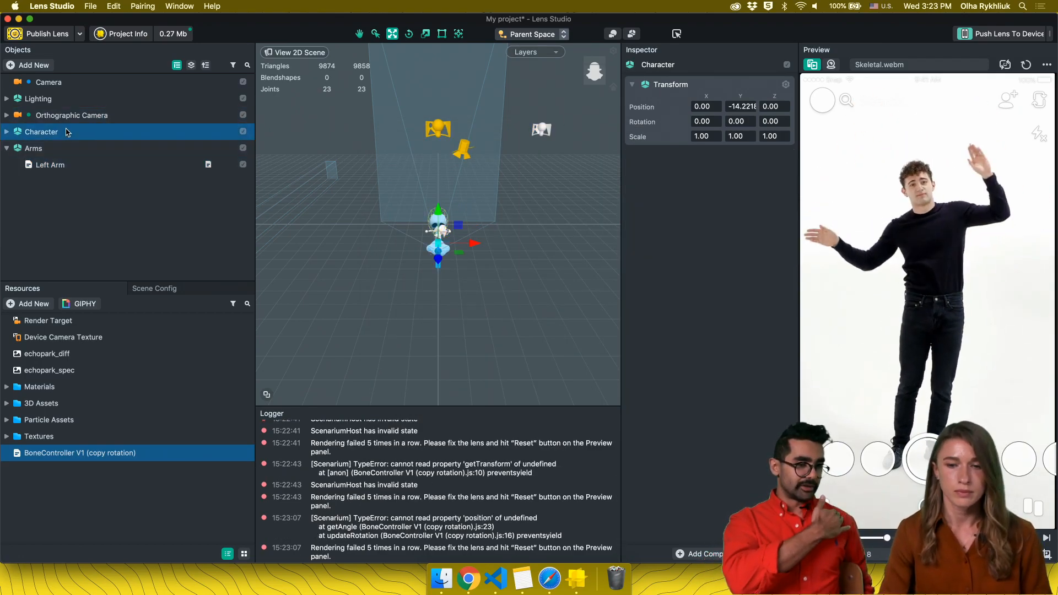
{"action": "left_click", "coordinate": [55, 165]}
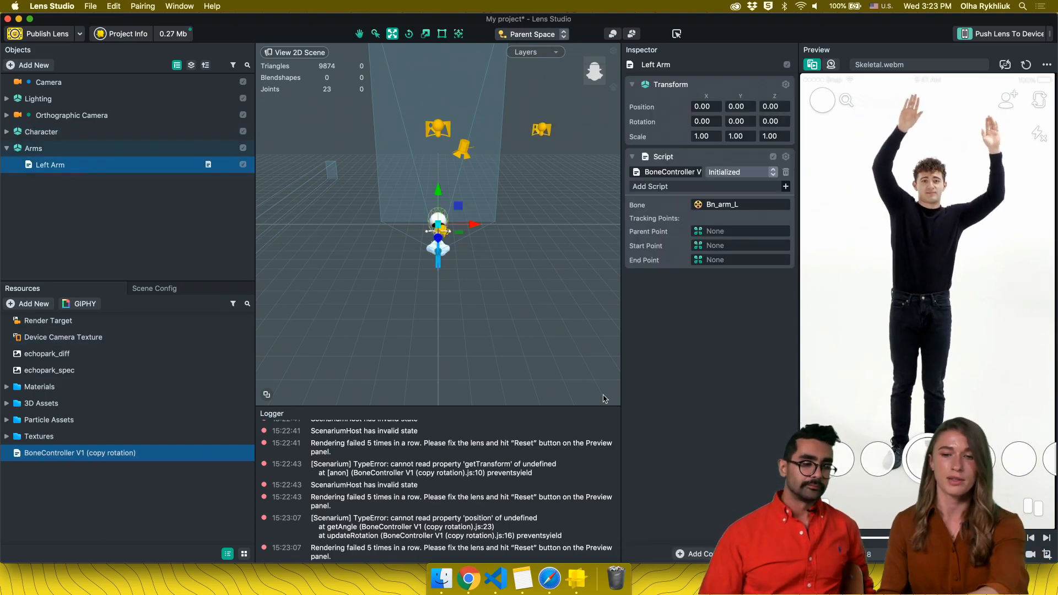
{"action": "left_click", "coordinate": [242, 147]}
{"action": "left_click", "coordinate": [1026, 65]}
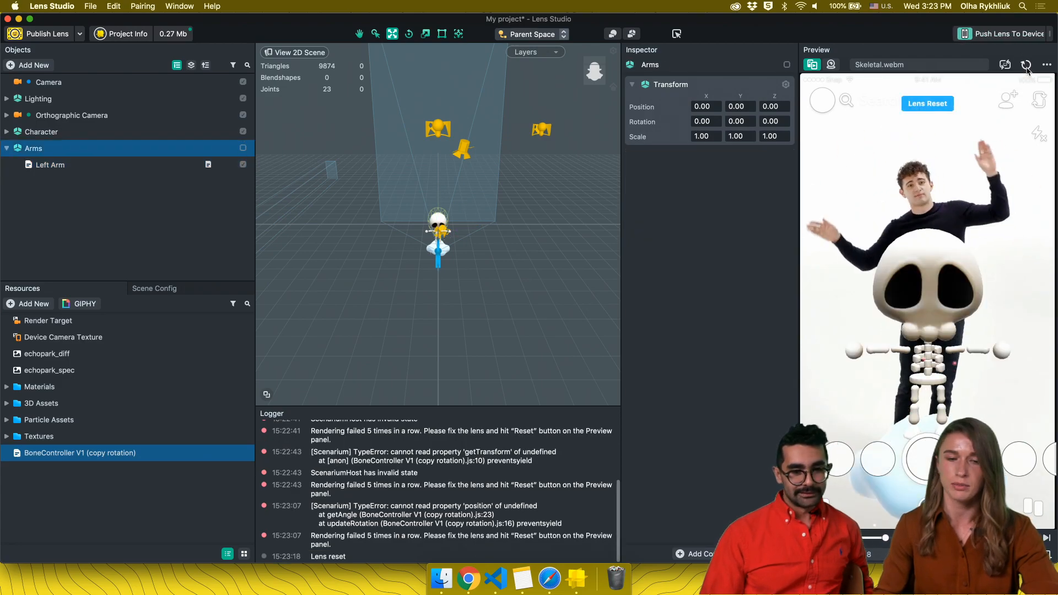
{"action": "left_click", "coordinate": [242, 148]}
Set the Left Arm script's Parent Point to the Neck screen transform under Skeletal Tracking 0
{"action": "left_click", "coordinate": [147, 164]}
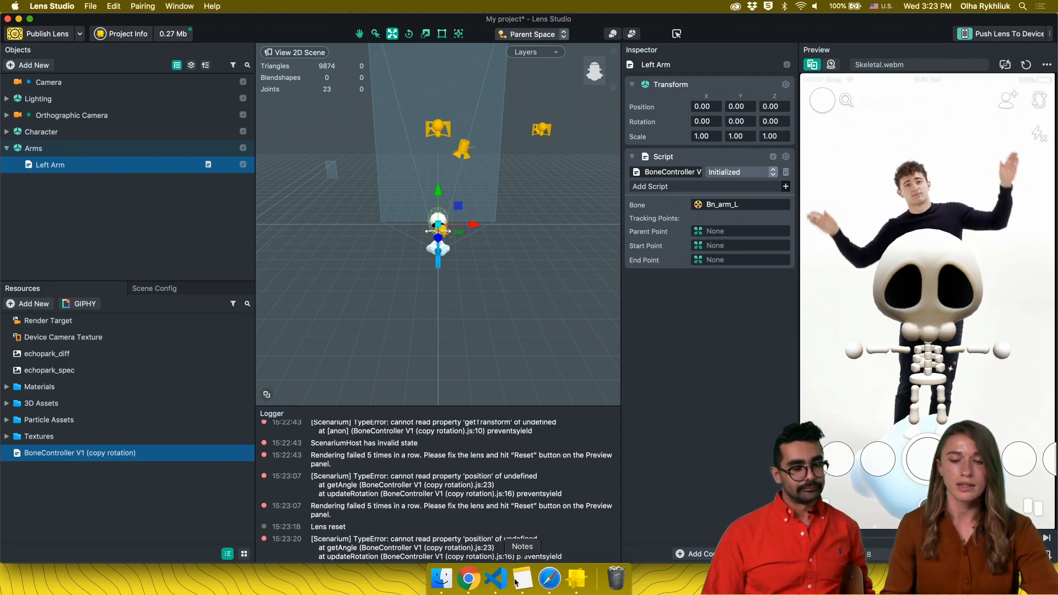
{"action": "left_click", "coordinate": [729, 231]}
{"action": "left_click", "coordinate": [397, 171]}
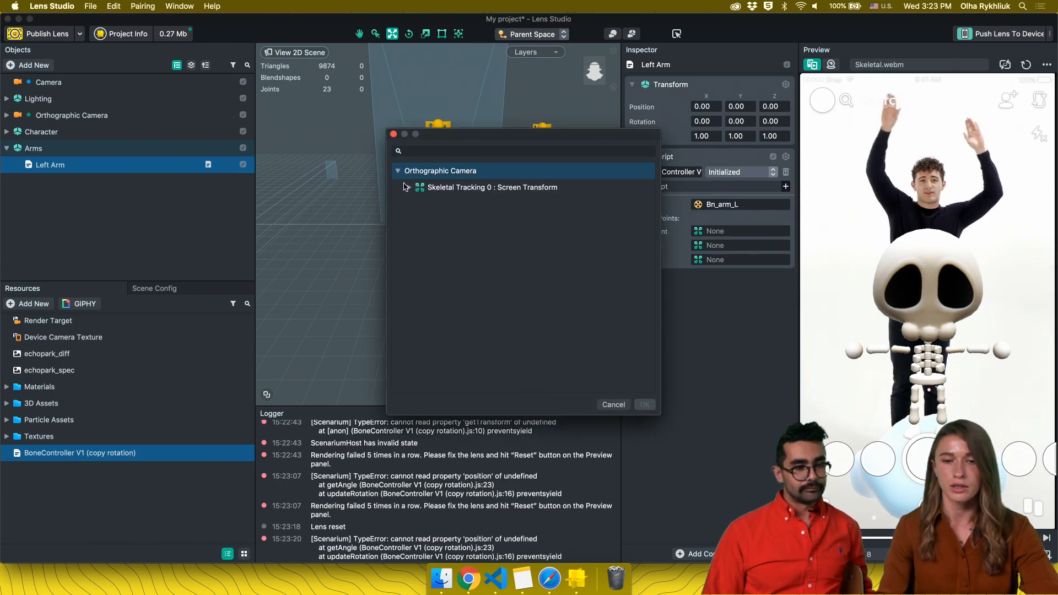
{"action": "left_click", "coordinate": [407, 187]}
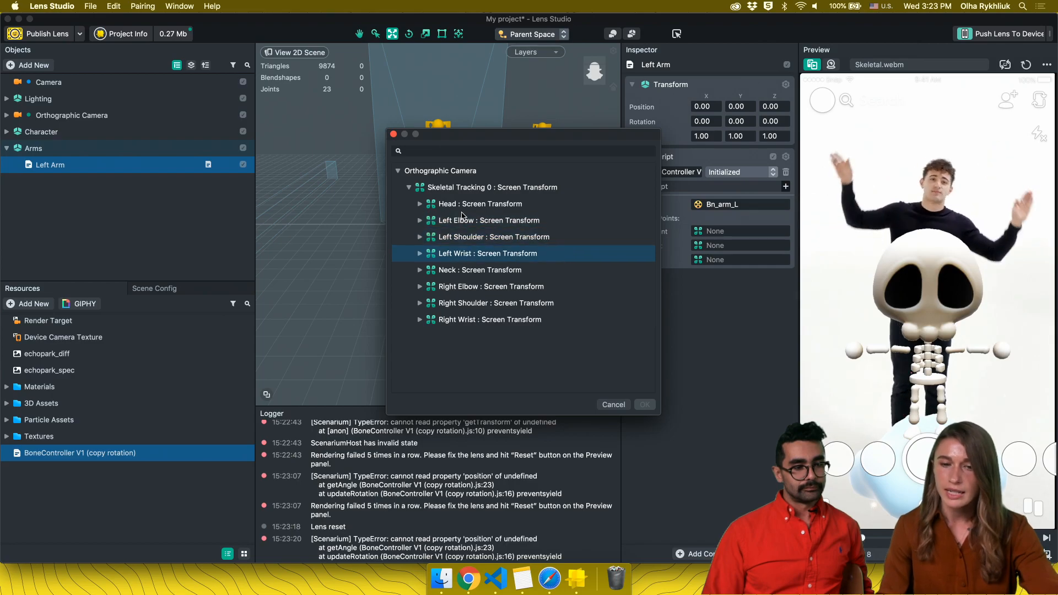
{"action": "double_click", "coordinate": [473, 269]}
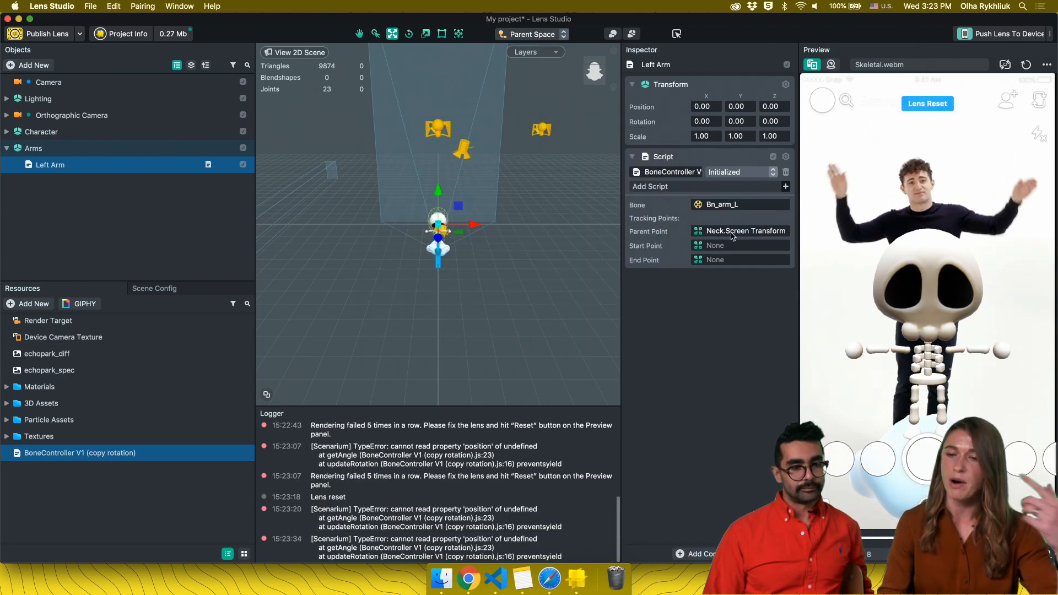
Search the screen transforms for "sho" and set the Left Arm script's Start Point to Left Shoulder
{"action": "left_click", "coordinate": [745, 244]}
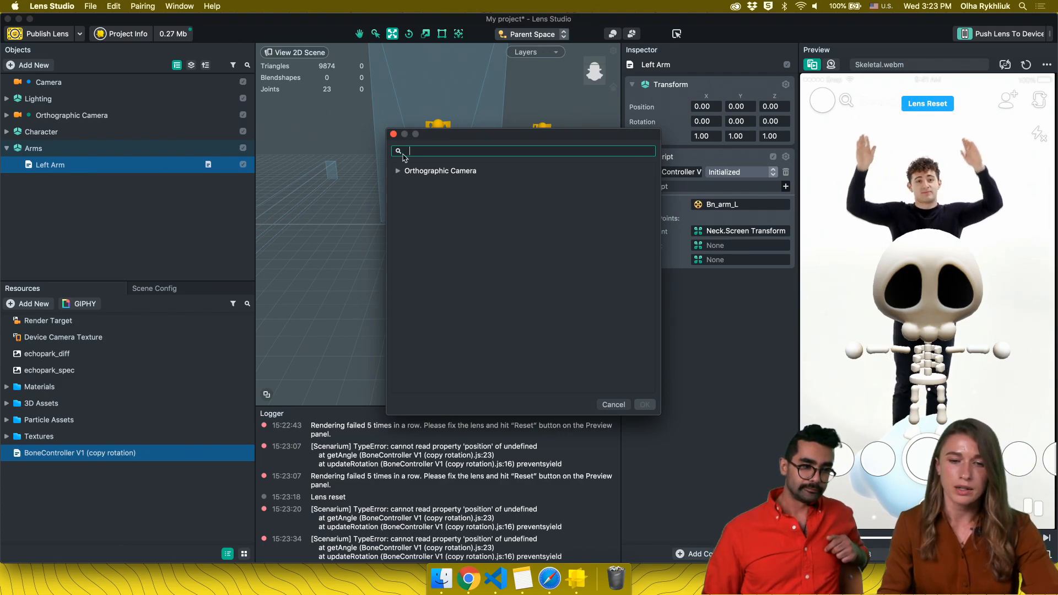
{"action": "type", "text": "sho"}
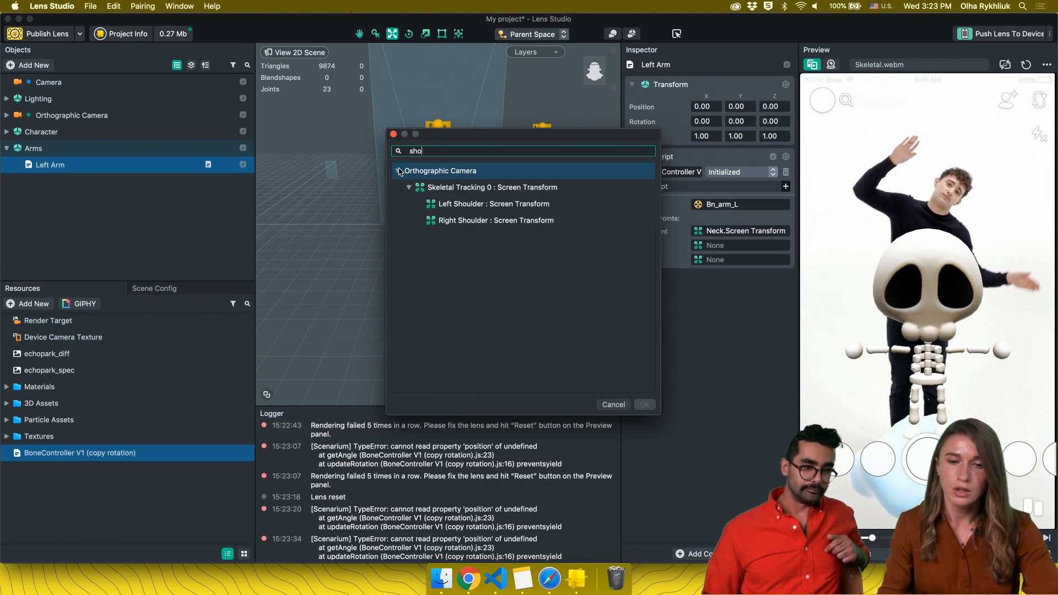
{"action": "double_click", "coordinate": [498, 205]}
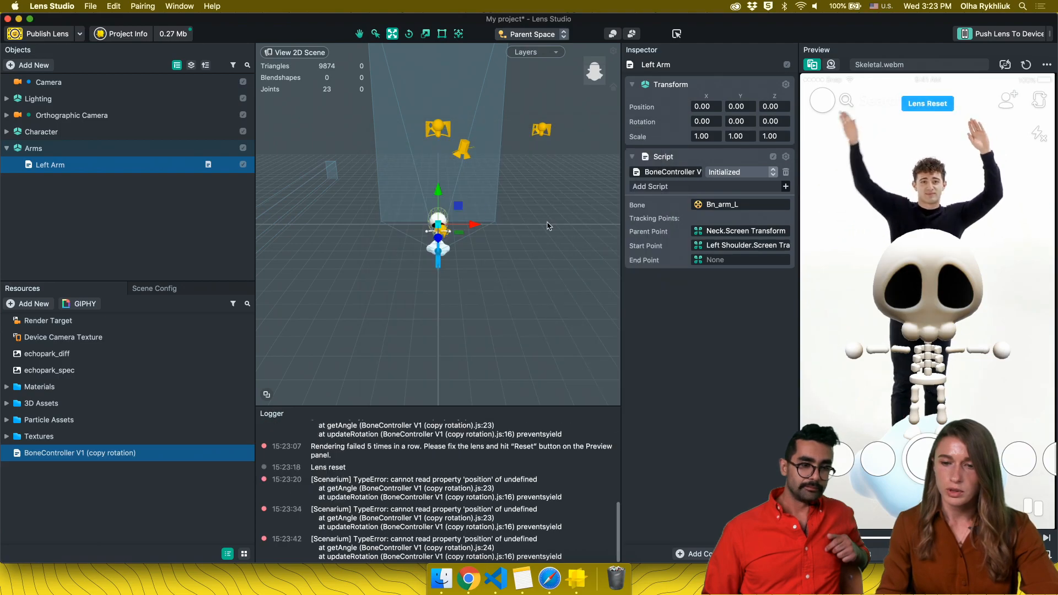
Set the Left Arm script's End Point to the Left Elbow screen transform and clear the Logger
{"action": "left_click", "coordinate": [715, 263]}
{"action": "type", "text": "left"}
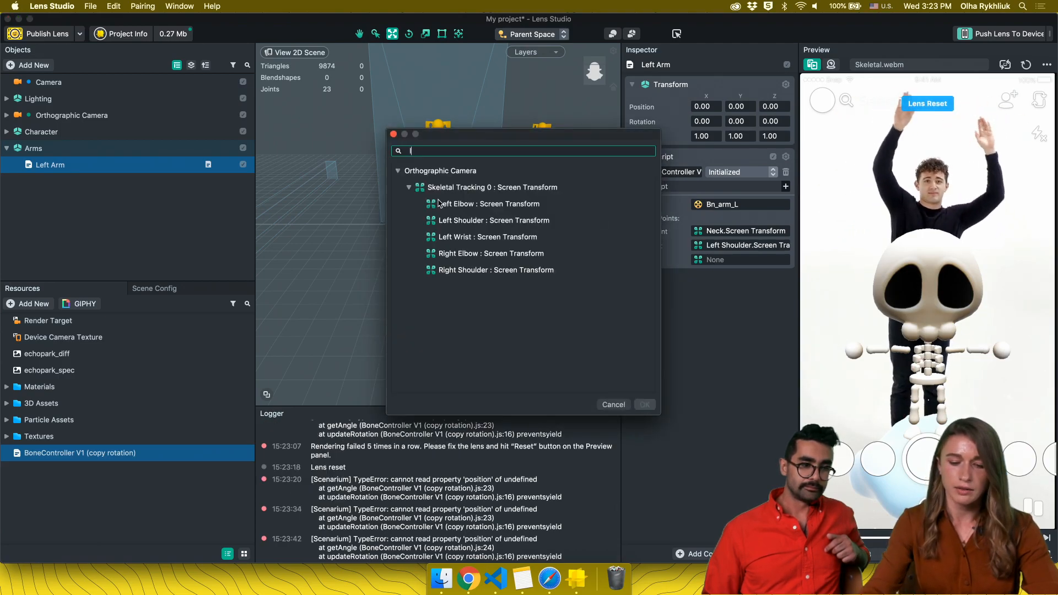
{"action": "double_click", "coordinate": [488, 204]}
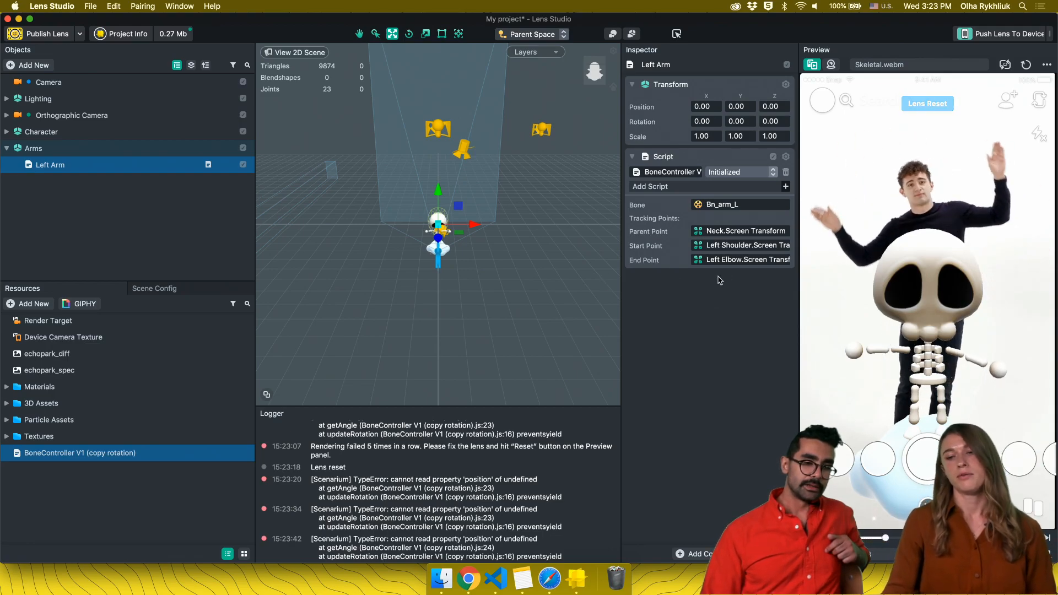
{"action": "right_click", "coordinate": [451, 466]}
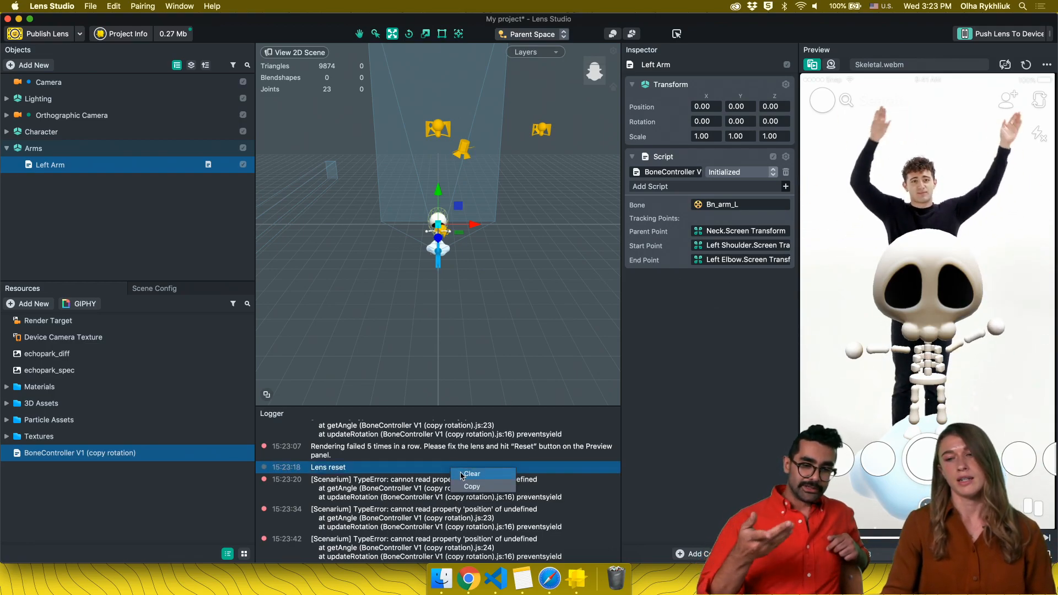
{"action": "left_click", "coordinate": [474, 475]}
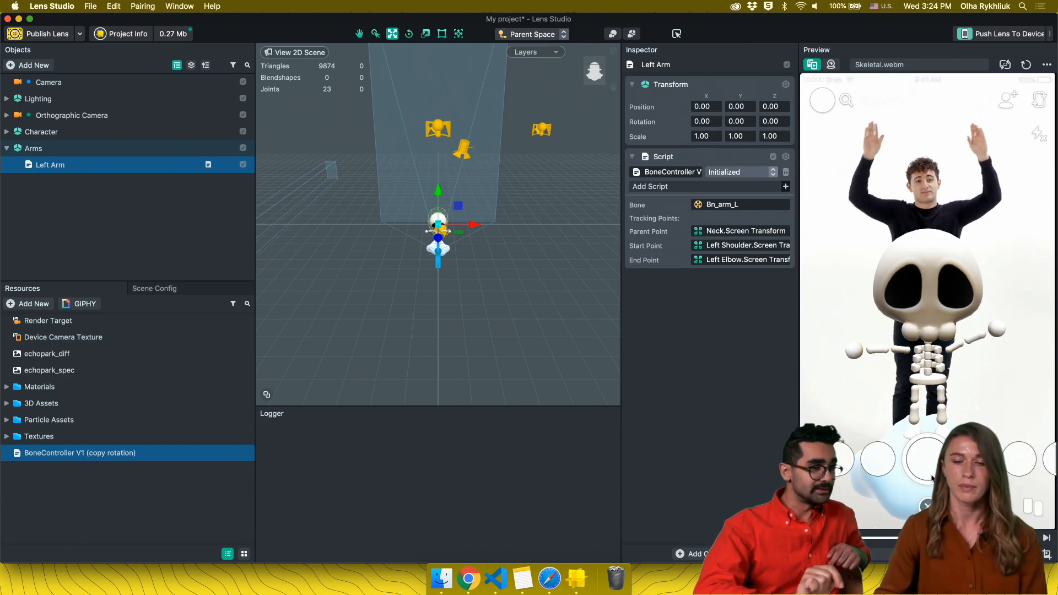
Switch to Notes to compare the parent, start and end point diagram with the script's tracking points, and return to Lens Studio
{"action": "left_click", "coordinate": [520, 579]}
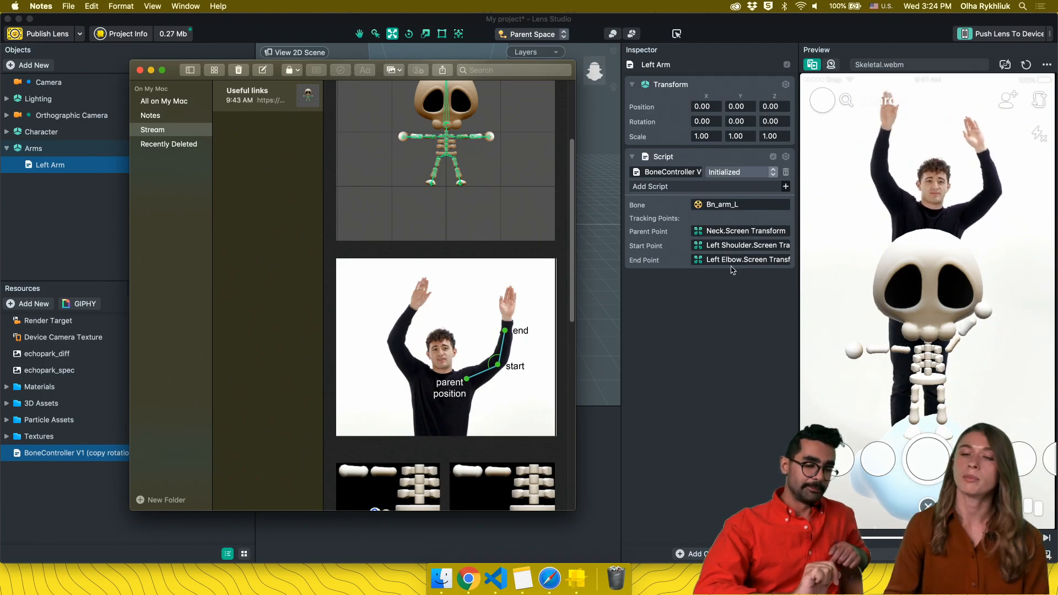
{"action": "left_click", "coordinate": [736, 235]}
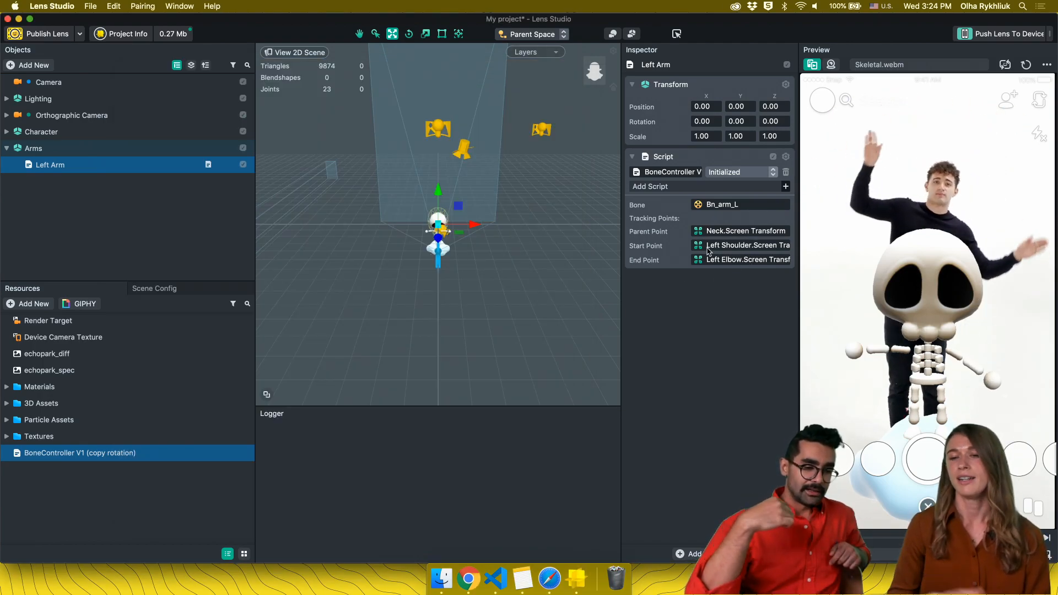
{"action": "left_click", "coordinate": [526, 578]}
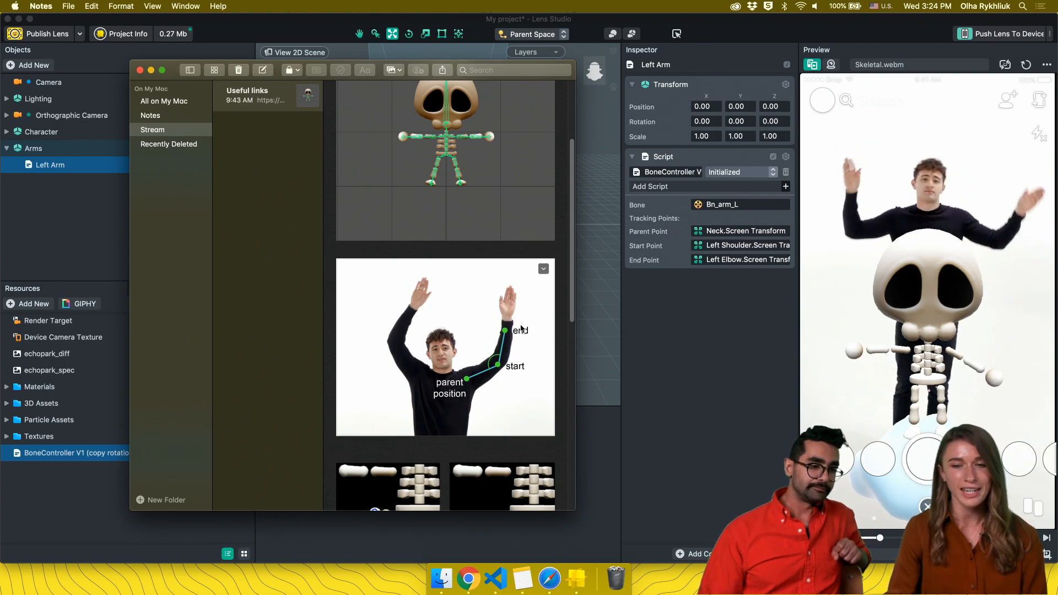
{"action": "key", "text": "super+Tab"}
Duplicate the BoneController script component on Left Arm by copying and pasting it below the original
{"action": "right_click", "coordinate": [700, 158]}
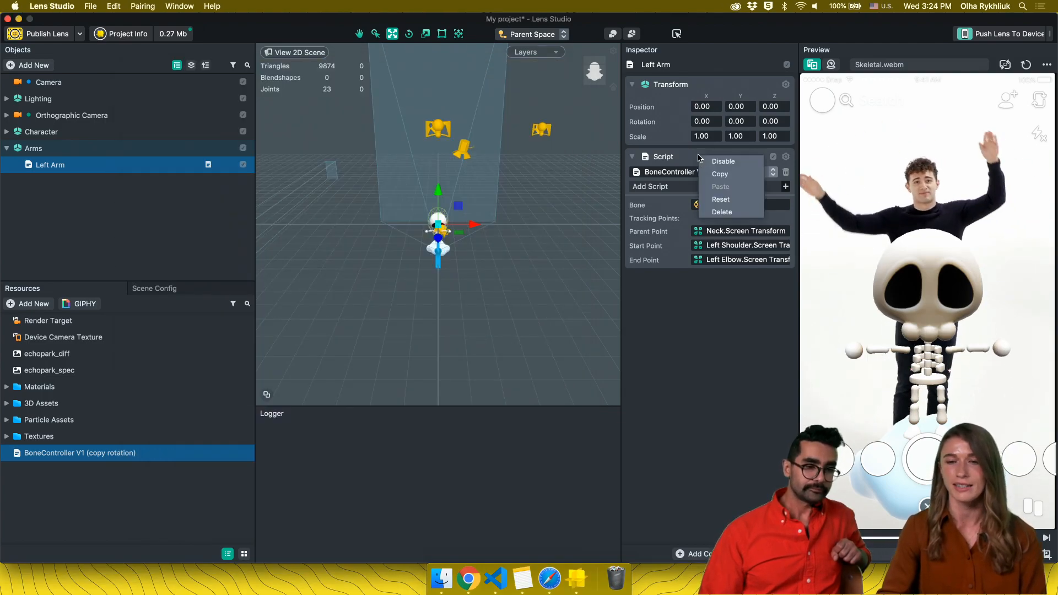
{"action": "left_click", "coordinate": [719, 174]}
{"action": "right_click", "coordinate": [692, 295]}
{"action": "left_click", "coordinate": [716, 297]}
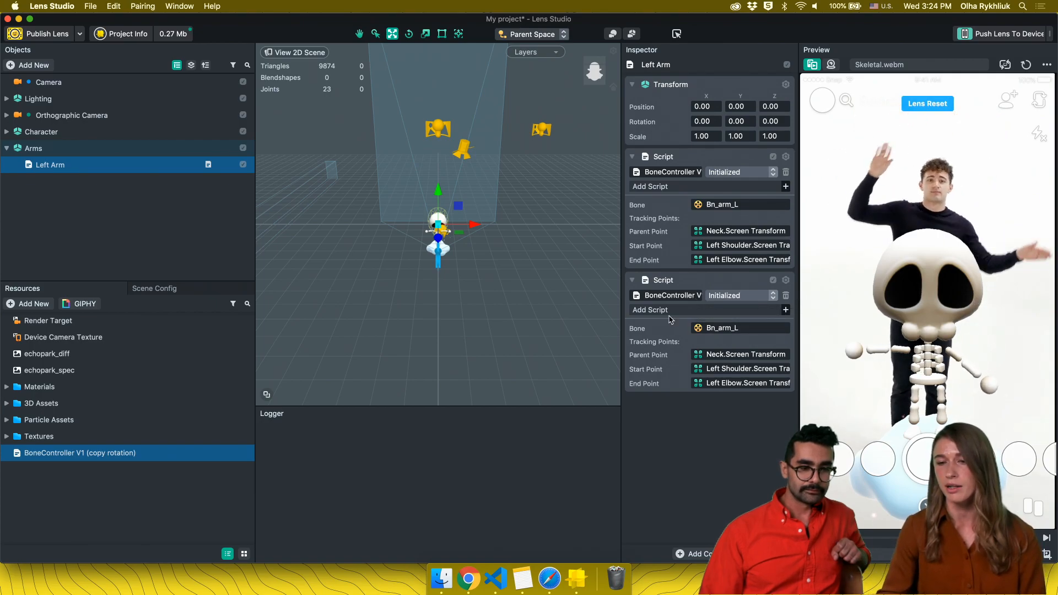
Set the second script's Bone to Bn_elbow_L, under Bn_arm_L in the Character's skeleton_anim_001 hierarchy
{"action": "left_click", "coordinate": [715, 329]}
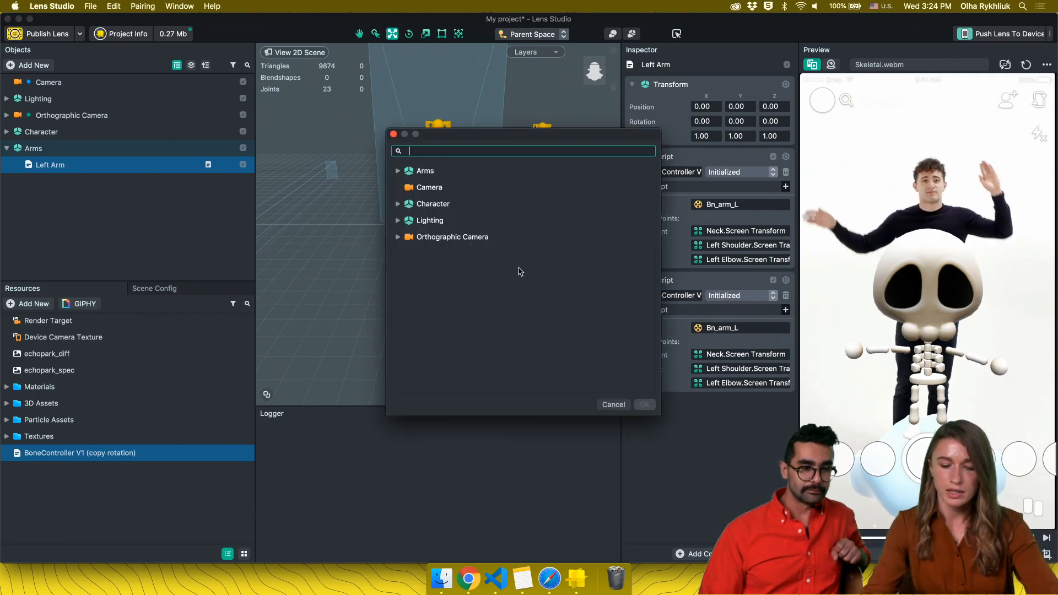
{"action": "type", "text": "bn_l"}
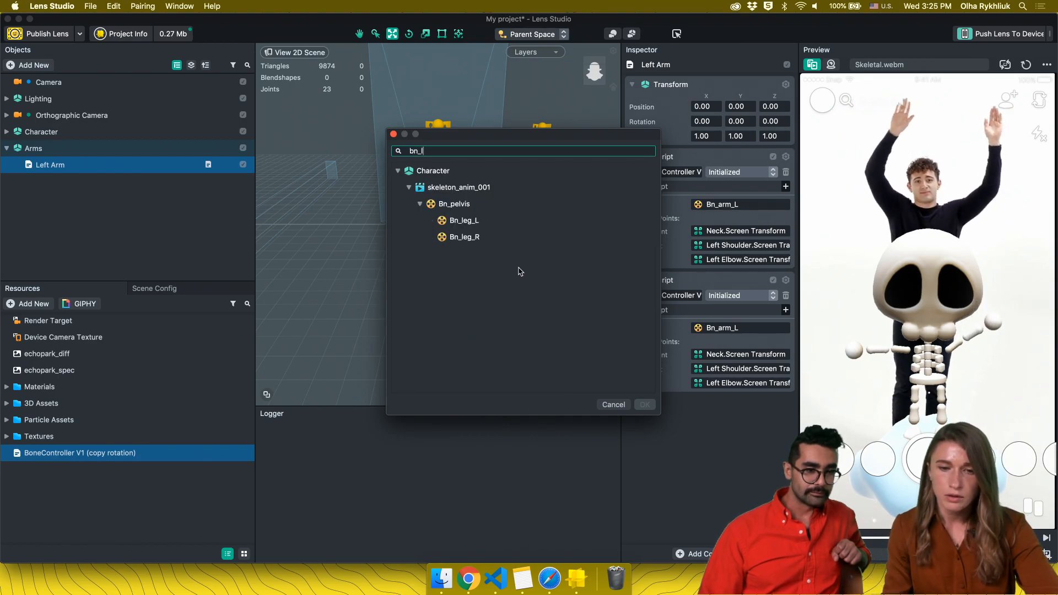
{"action": "left_click", "coordinate": [497, 226]}
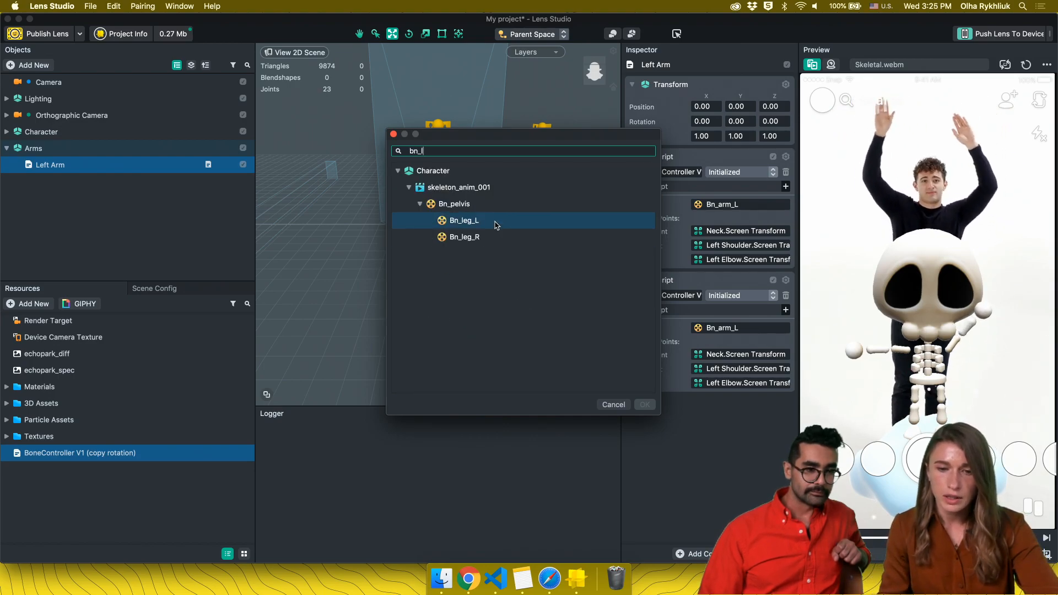
{"action": "key", "text": "BackSpace"}
{"action": "left_click", "coordinate": [480, 302]}
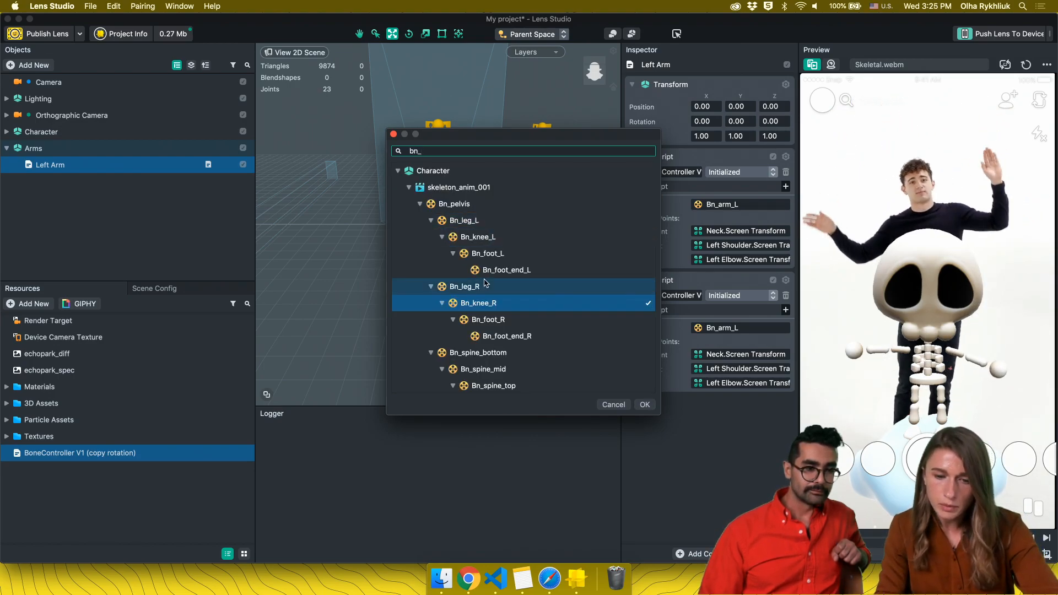
{"action": "scroll", "coordinate": [485, 282], "scroll_direction": "down", "scroll_amount": 3}
{"action": "scroll", "coordinate": [485, 282], "scroll_direction": "down", "scroll_amount": 1}
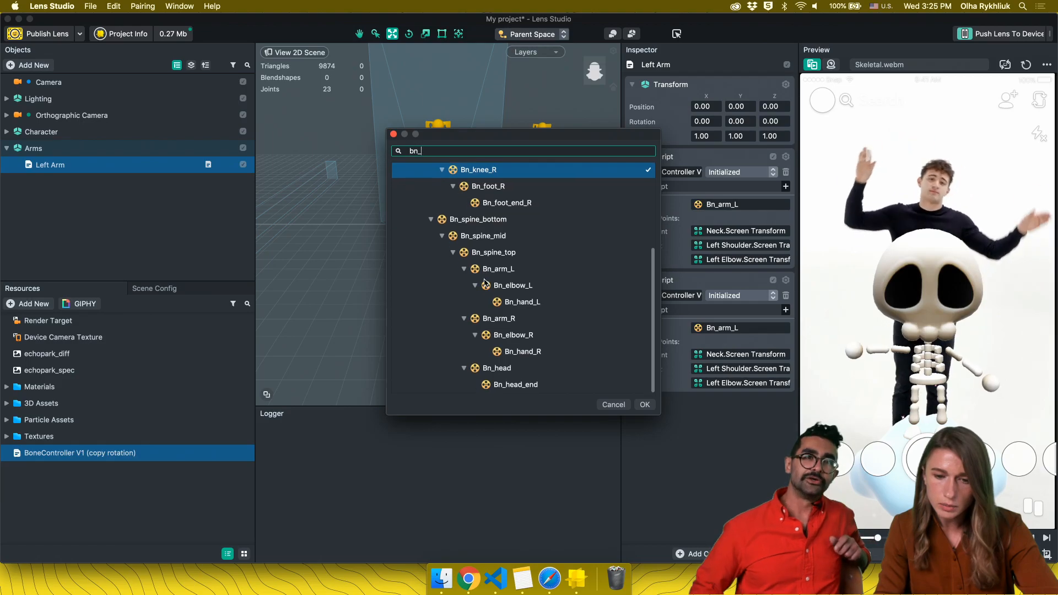
{"action": "double_click", "coordinate": [529, 286]}
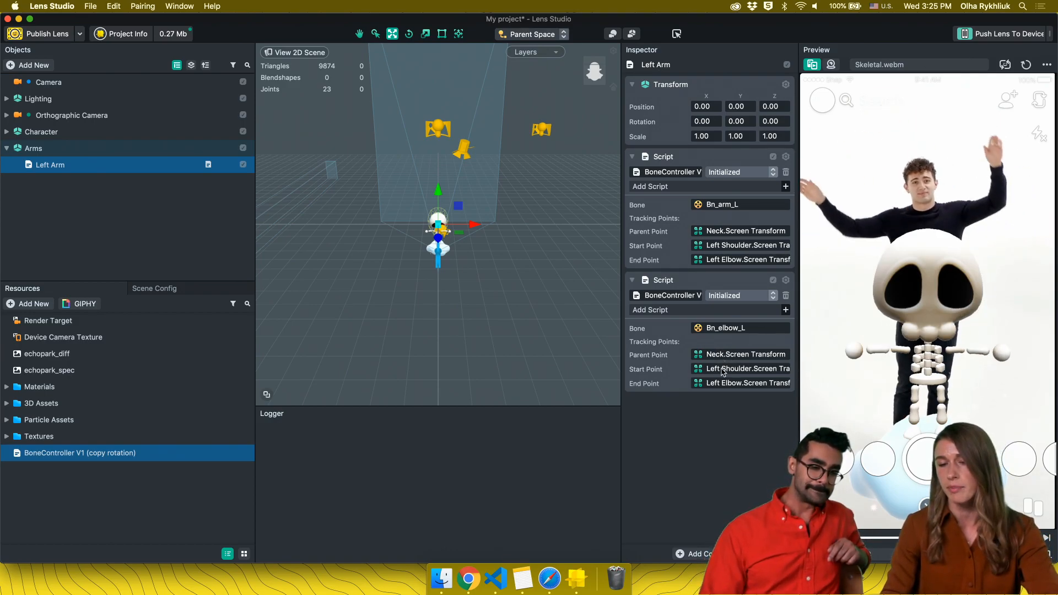
In the second script, copy Left Shoulder from Start Point to Parent Point, and Left Elbow from End Point to Start Point
{"action": "right_click", "coordinate": [722, 369]}
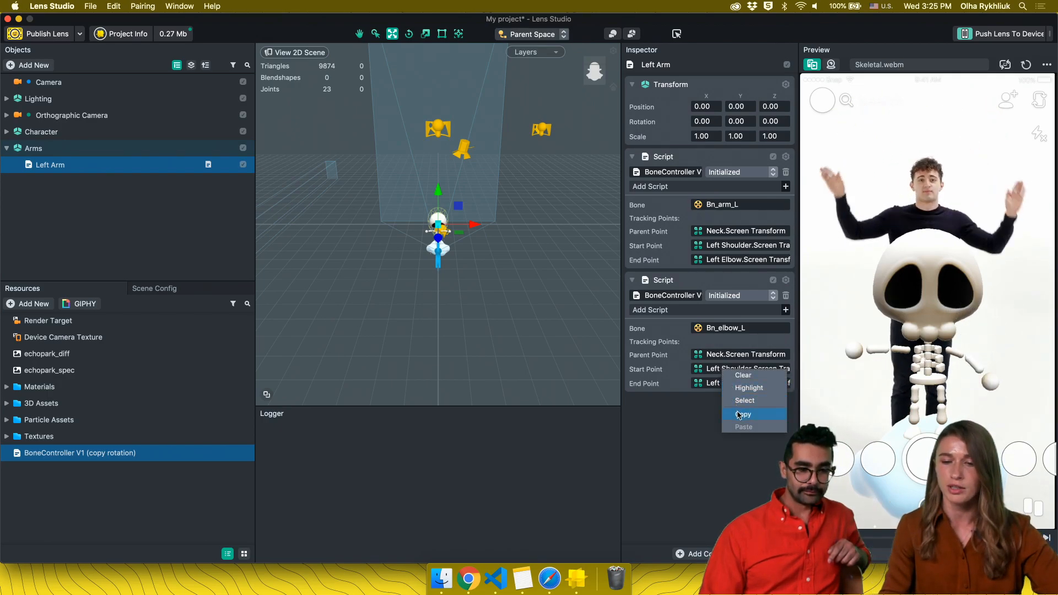
{"action": "left_click", "coordinate": [739, 415]}
{"action": "right_click", "coordinate": [722, 354]}
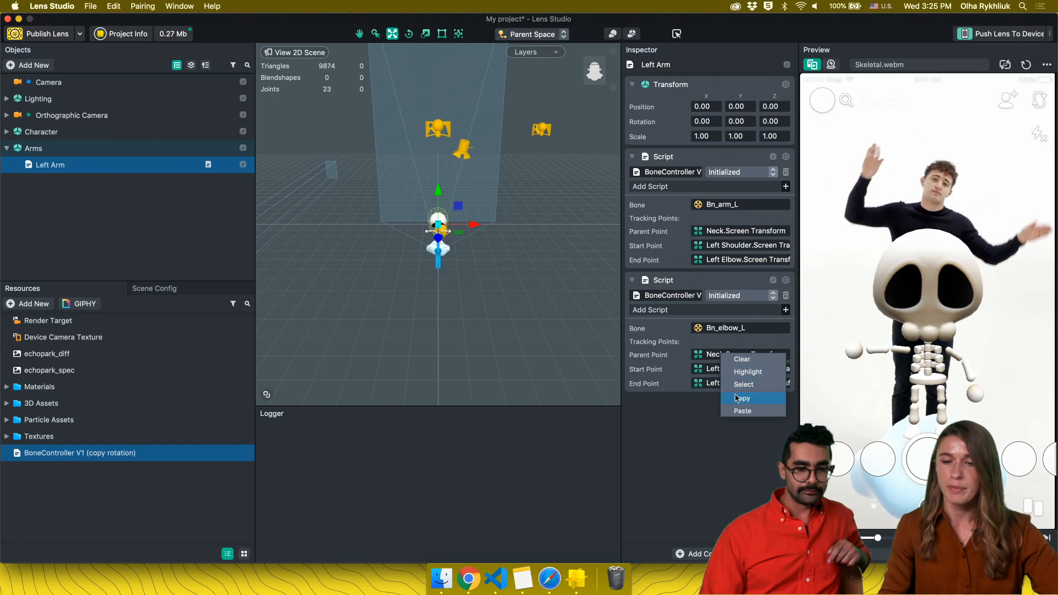
{"action": "left_click", "coordinate": [743, 411]}
{"action": "right_click", "coordinate": [723, 384]}
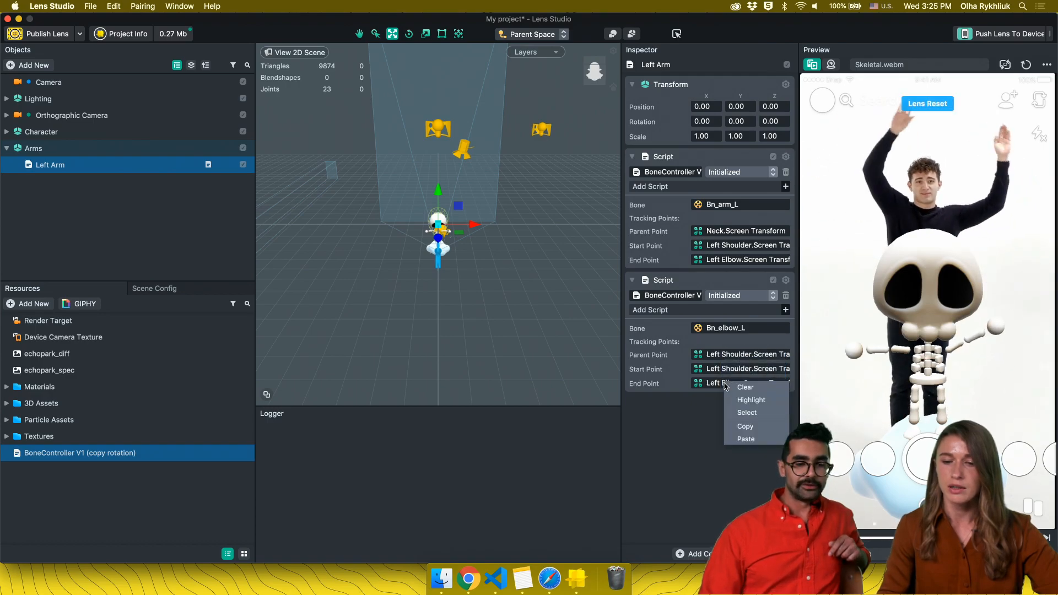
{"action": "left_click", "coordinate": [744, 427]}
{"action": "right_click", "coordinate": [726, 369]}
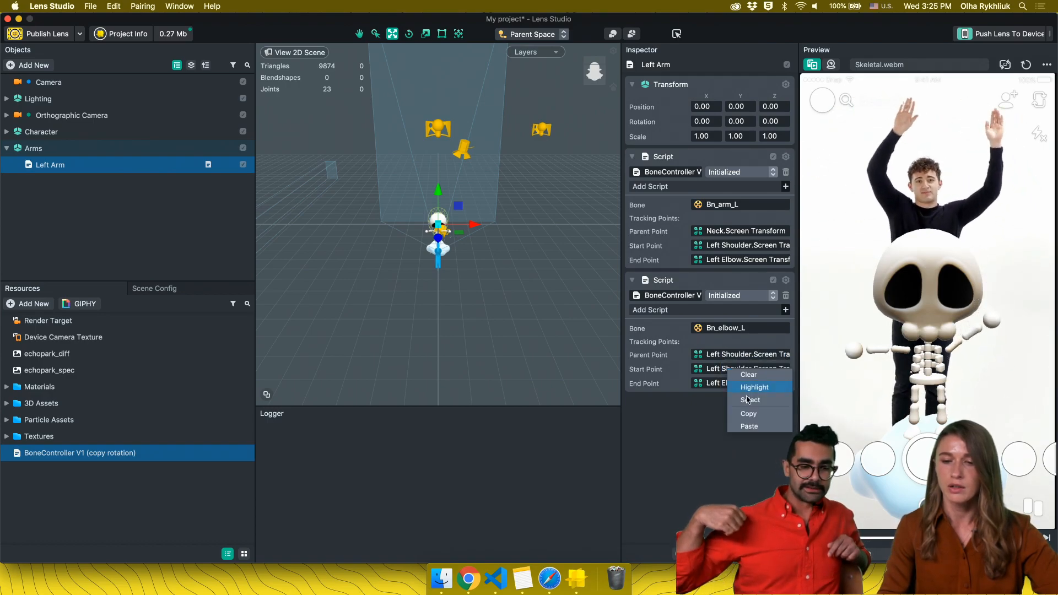
{"action": "left_click", "coordinate": [749, 426]}
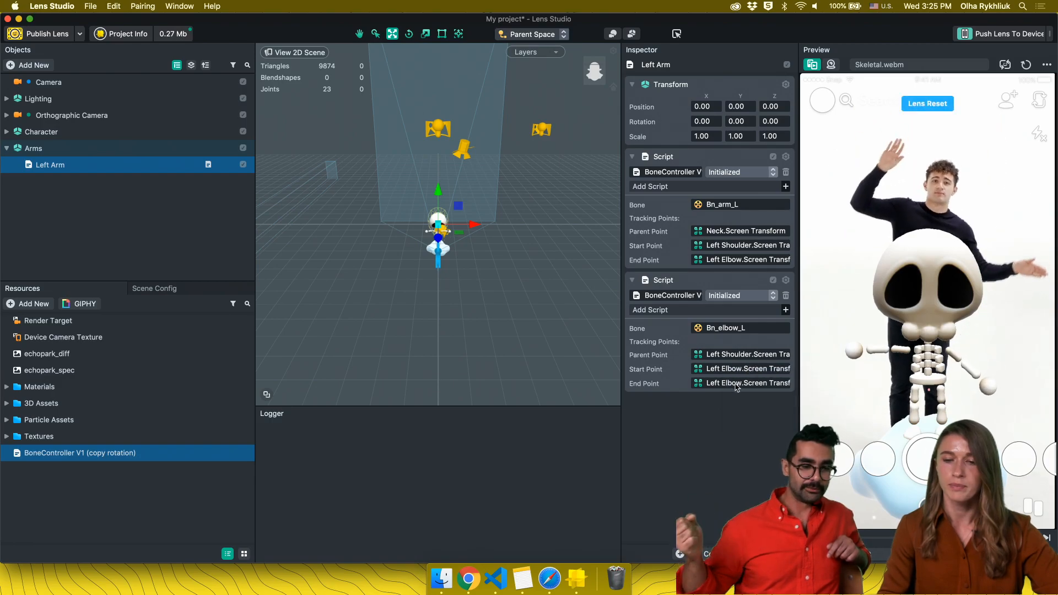
Set the second script's End Point to the Left Wrist screen transform and check the tracking point diagram in Notes
{"action": "left_click", "coordinate": [736, 386]}
{"action": "type", "text": "left"}
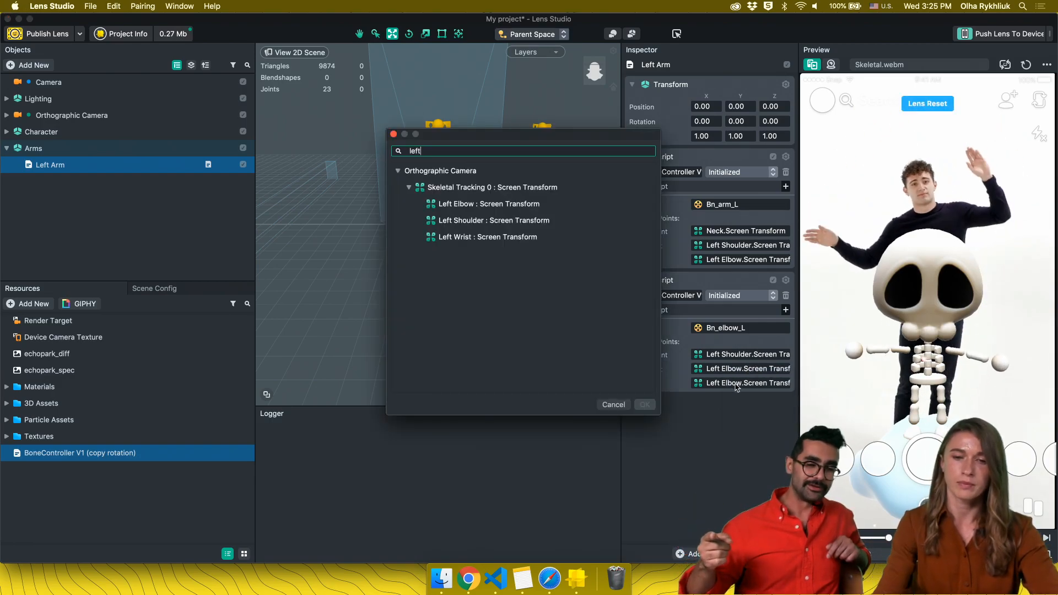
{"action": "left_click", "coordinate": [556, 238]}
{"action": "double_click", "coordinate": [562, 239]}
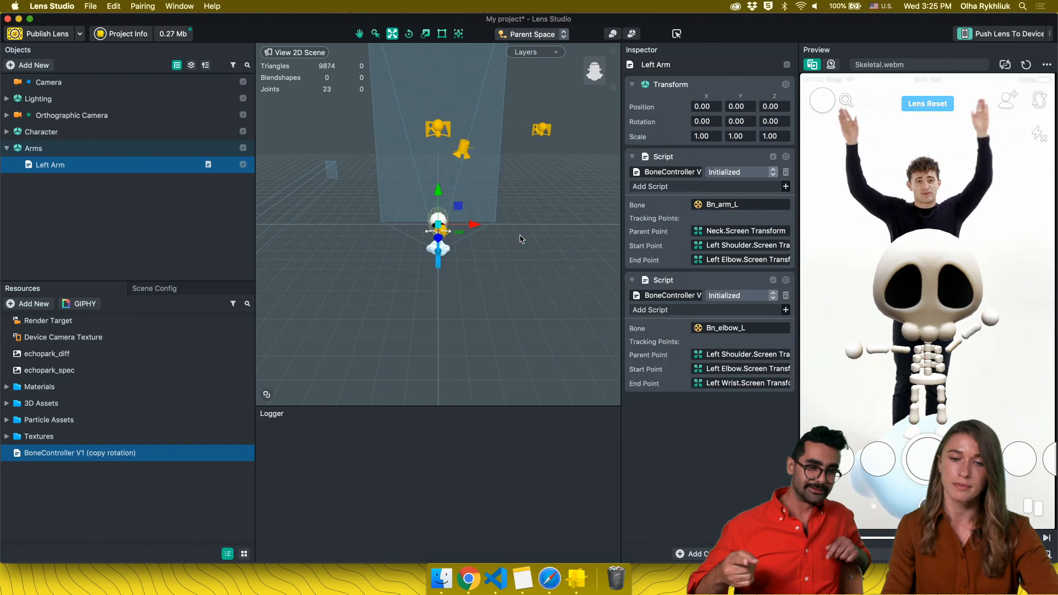
{"action": "key", "text": "super+Tab"}
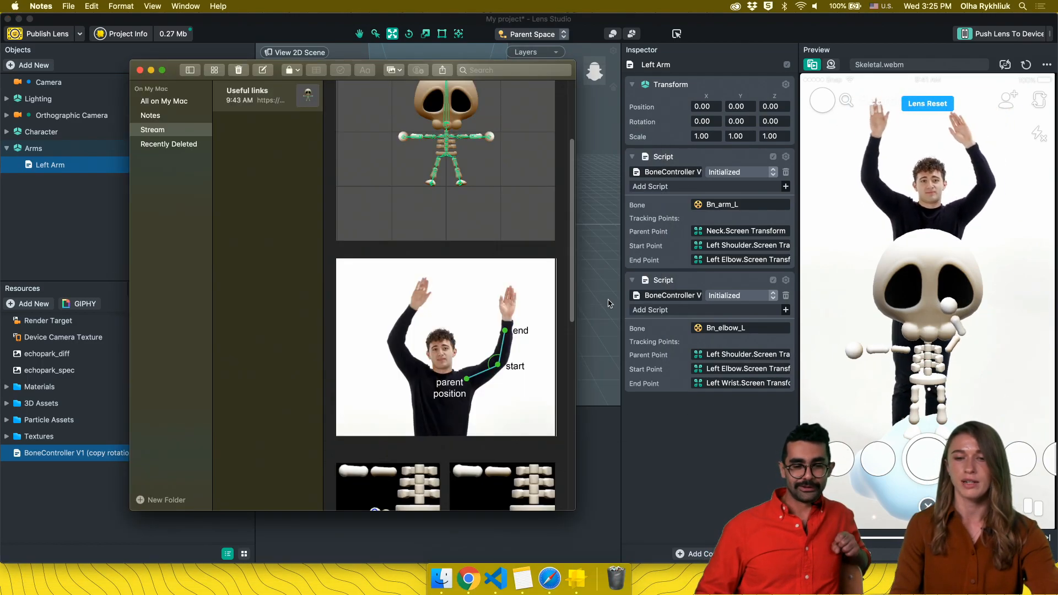
{"action": "left_click", "coordinate": [875, 319]}
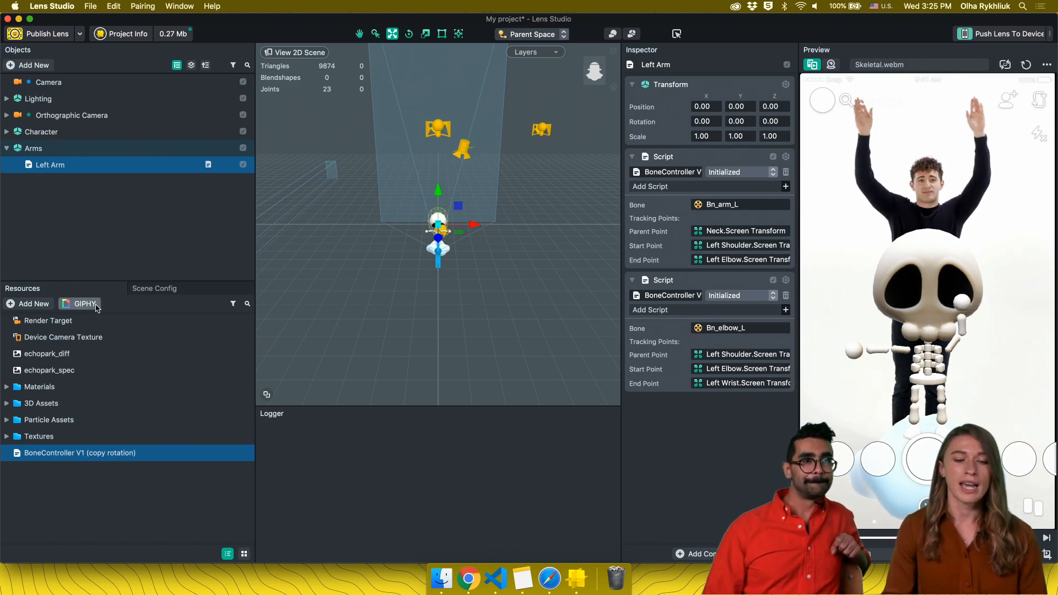
Relink the BoneController V1 (copy rotation) resource to BoneController V2 (smooth).js in Public/Scripts and reselect Left Arm
{"action": "right_click", "coordinate": [70, 450]}
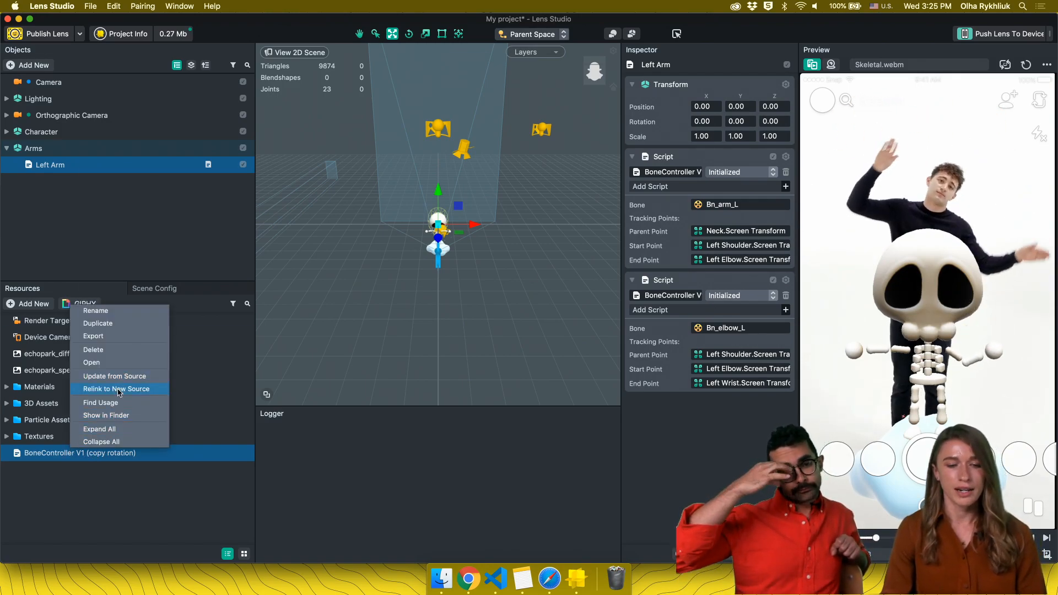
{"action": "left_click", "coordinate": [119, 389]}
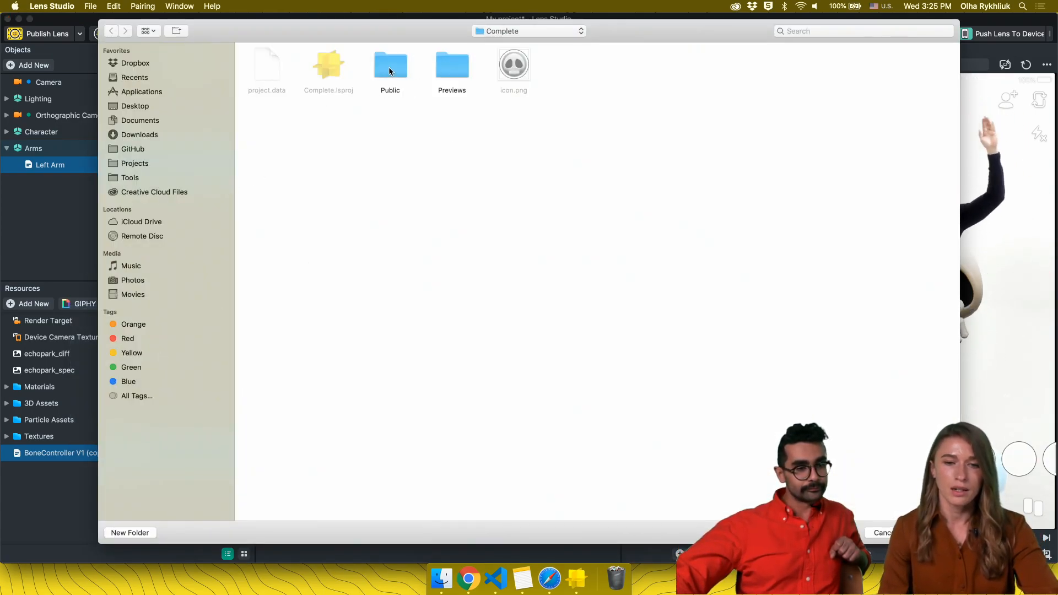
{"action": "double_click", "coordinate": [389, 68]}
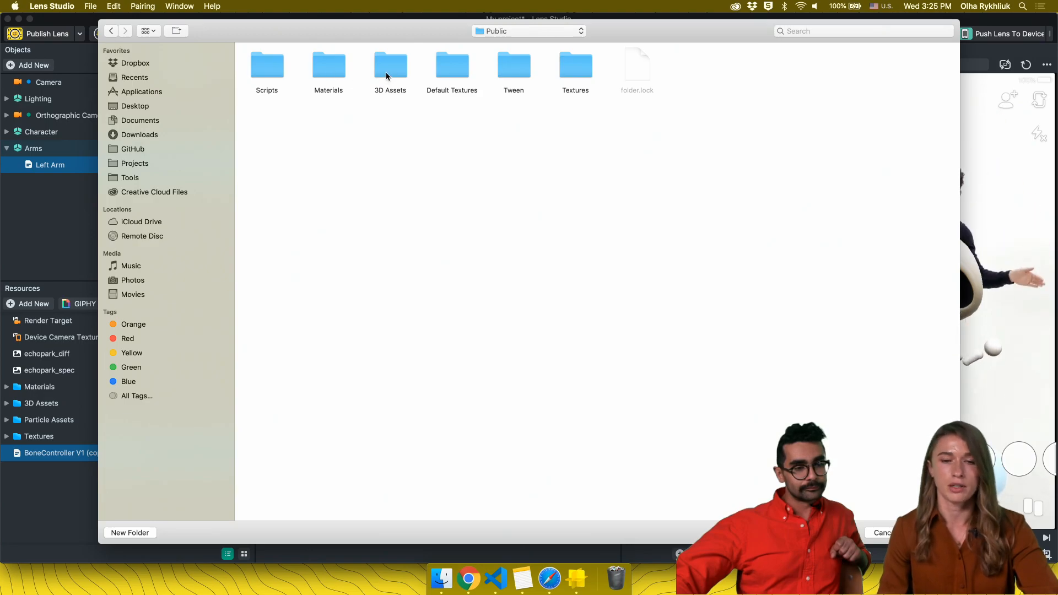
{"action": "double_click", "coordinate": [267, 69]}
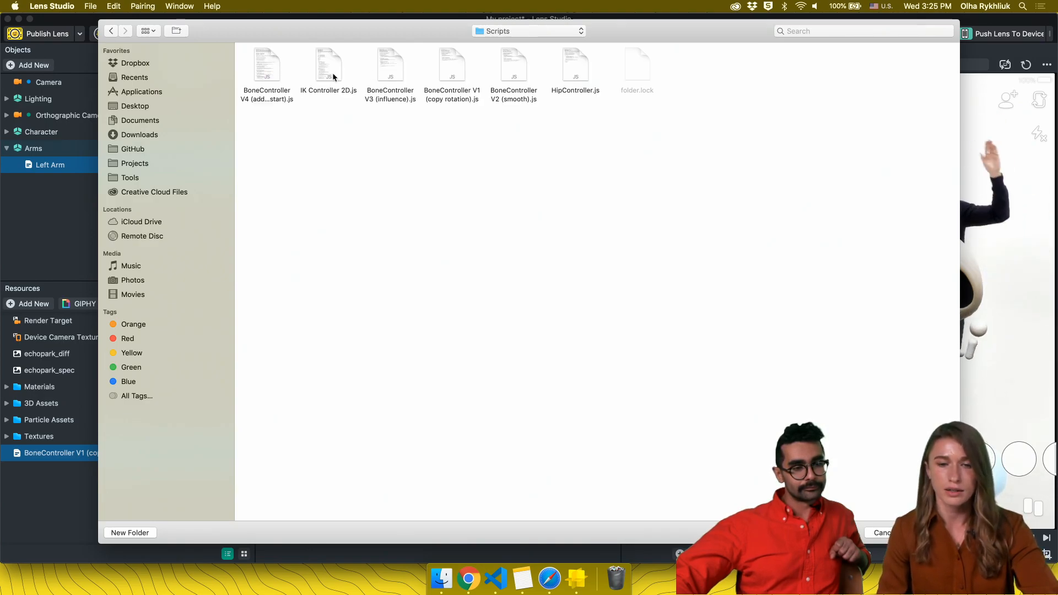
{"action": "left_click", "coordinate": [512, 72]}
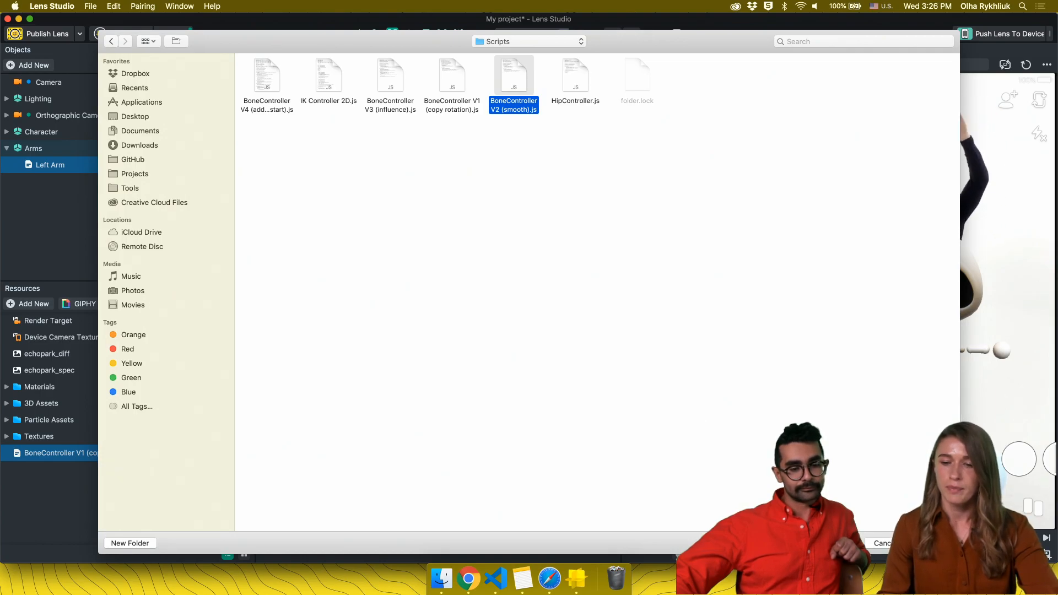
{"action": "key", "text": "Return"}
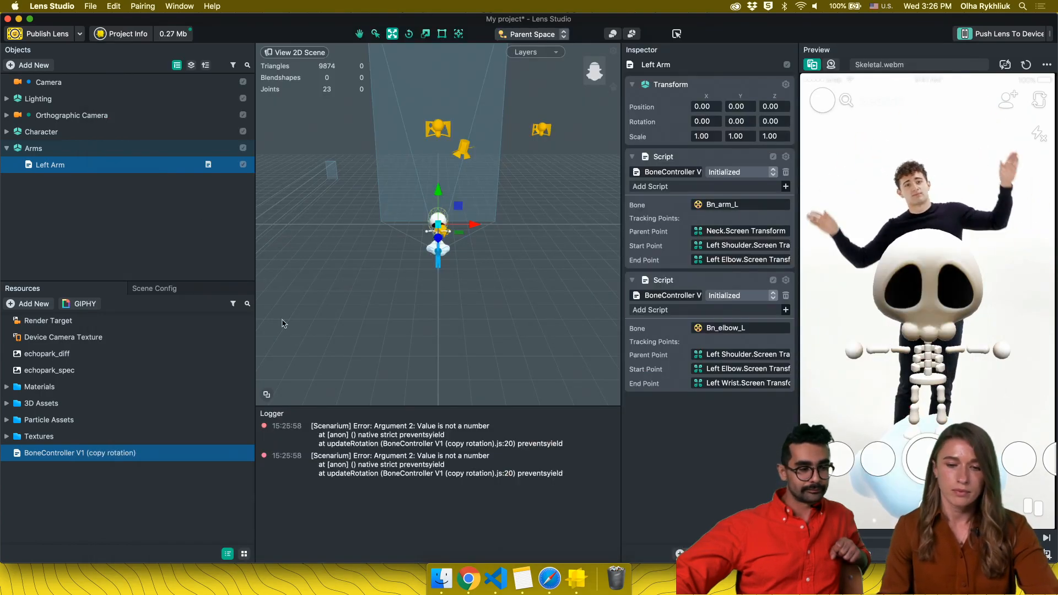
{"action": "left_click", "coordinate": [79, 153]}
{"action": "left_click", "coordinate": [79, 165]}
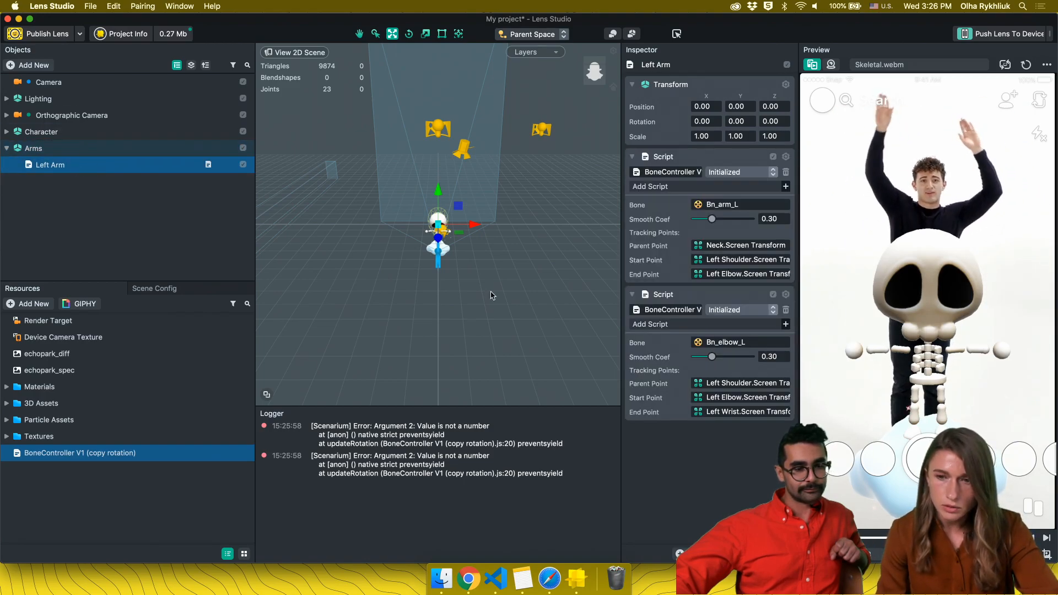
Reset the lens preview to test the smoothed arm script and clear the Logger's old errors
{"action": "left_click", "coordinate": [1026, 65]}
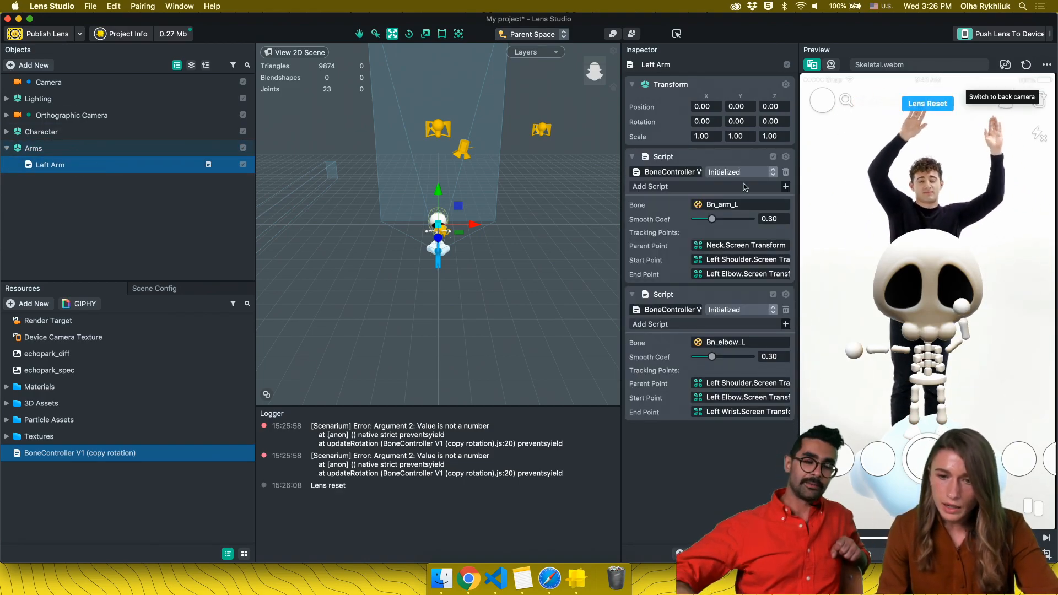
{"action": "right_click", "coordinate": [413, 467]}
{"action": "left_click", "coordinate": [431, 472]}
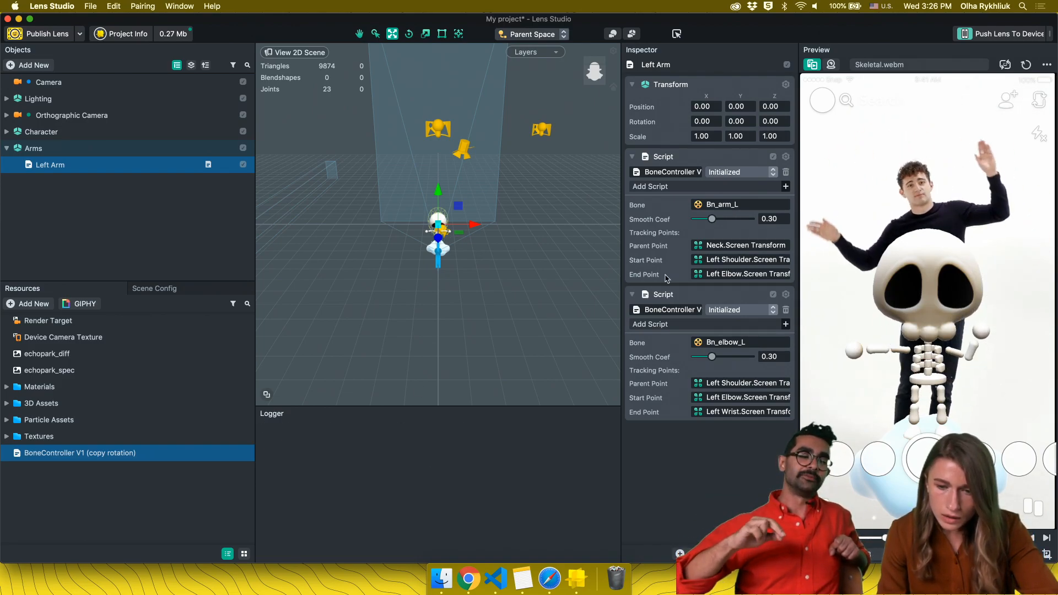
{"action": "left_click", "coordinate": [1026, 65]}
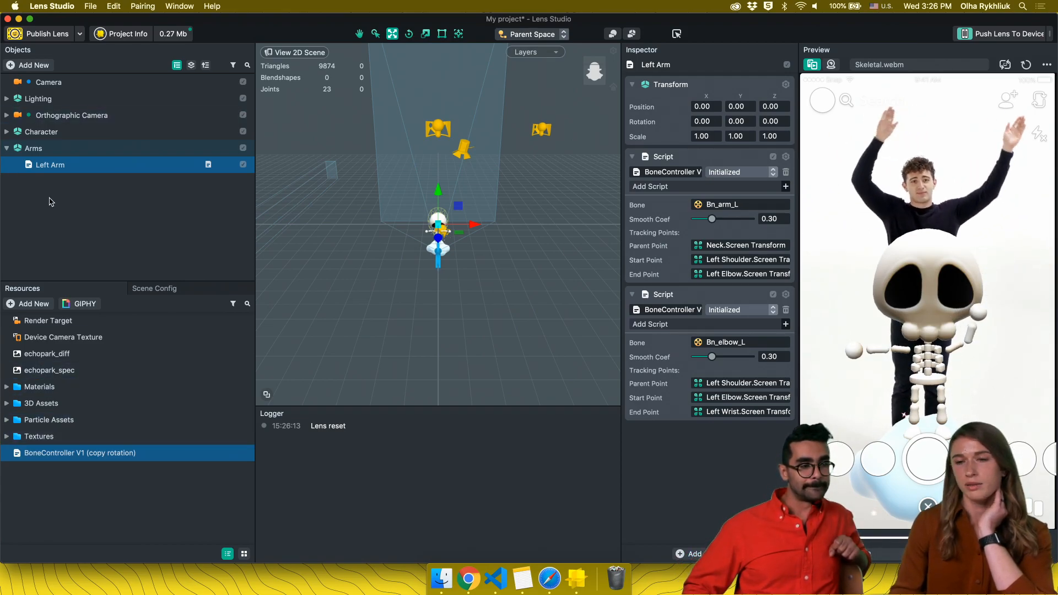
Reselect Left Arm and locate BoneController V3 (influence).js in the Stream resources folder in Finder
{"action": "left_click", "coordinate": [56, 148]}
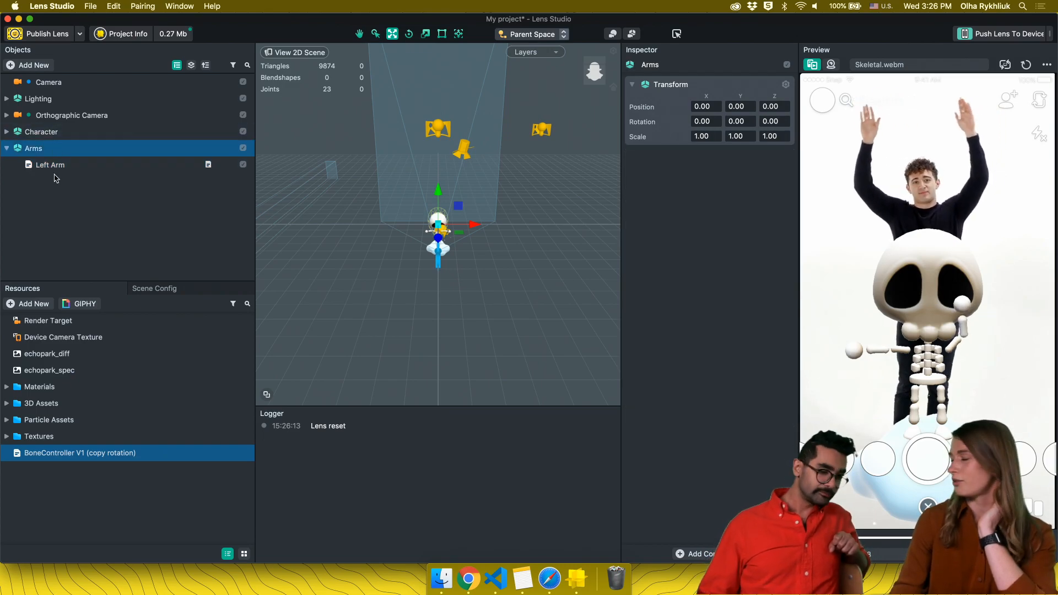
{"action": "left_click", "coordinate": [54, 170]}
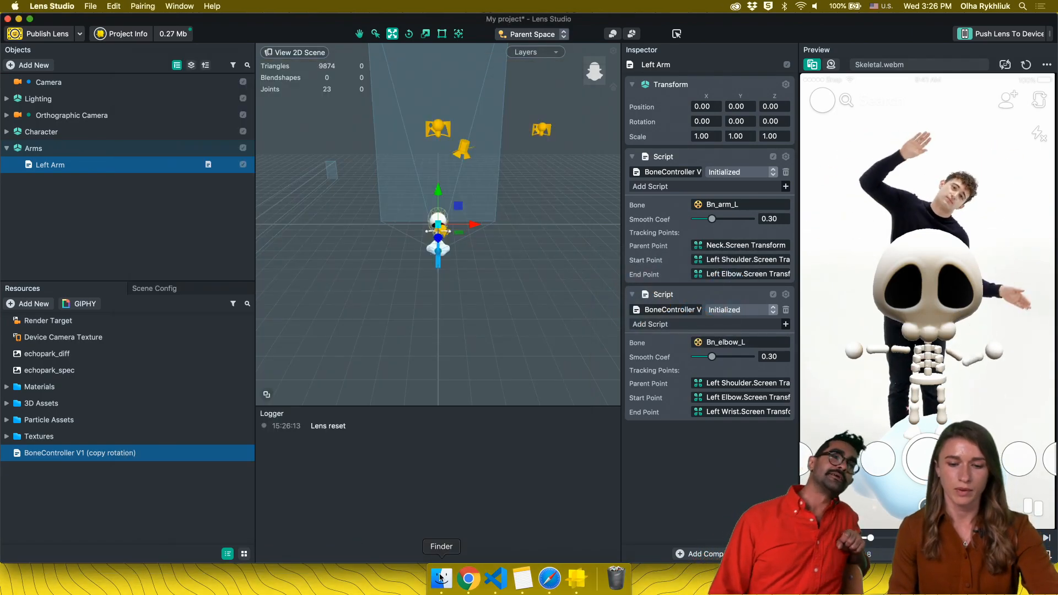
{"action": "left_click", "coordinate": [444, 580]}
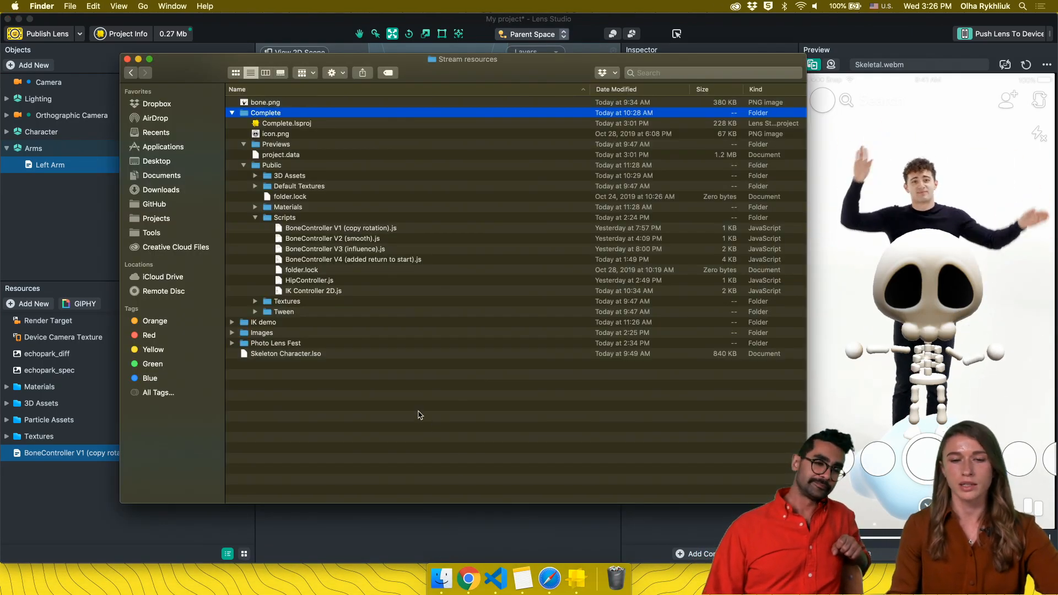
{"action": "left_click", "coordinate": [325, 250]}
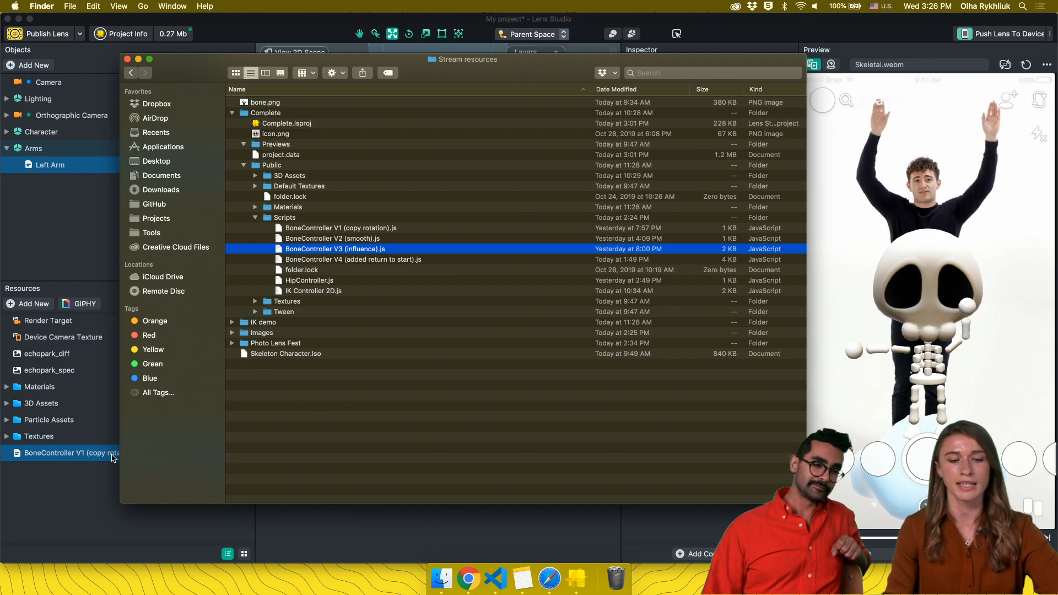
{"action": "left_click", "coordinate": [89, 485]}
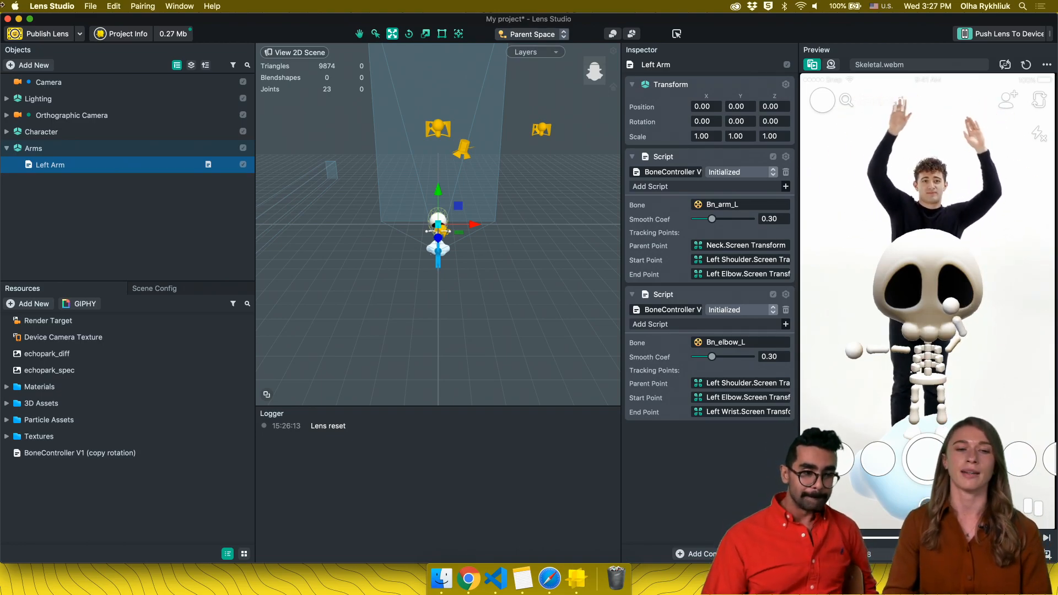
Open the recent project Complete without saving the current project
{"action": "left_click", "coordinate": [90, 6]}
{"action": "mouse_move", "coordinate": [118, 53]}
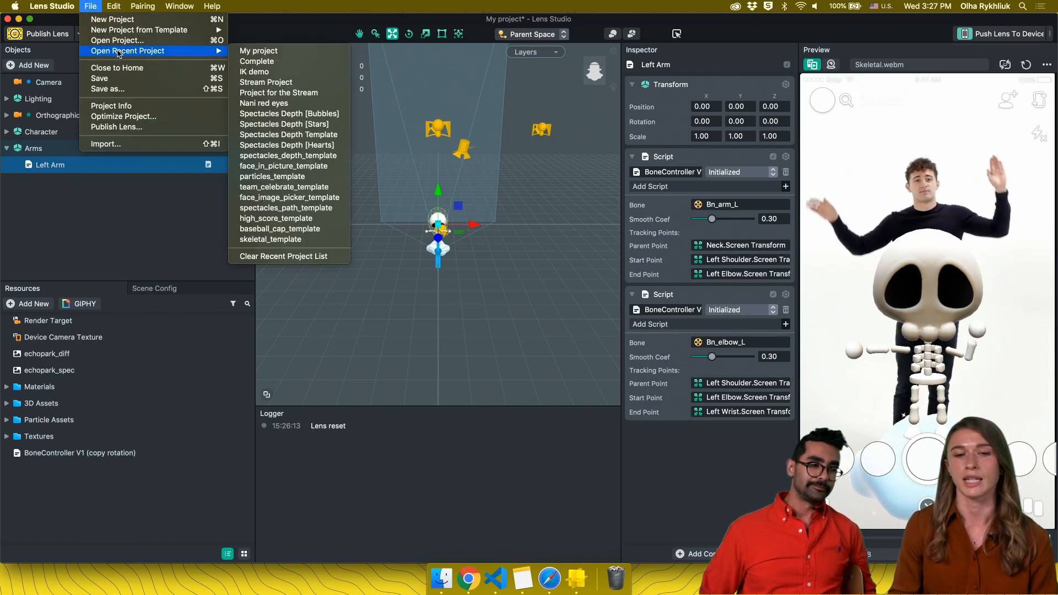
{"action": "left_click", "coordinate": [252, 62]}
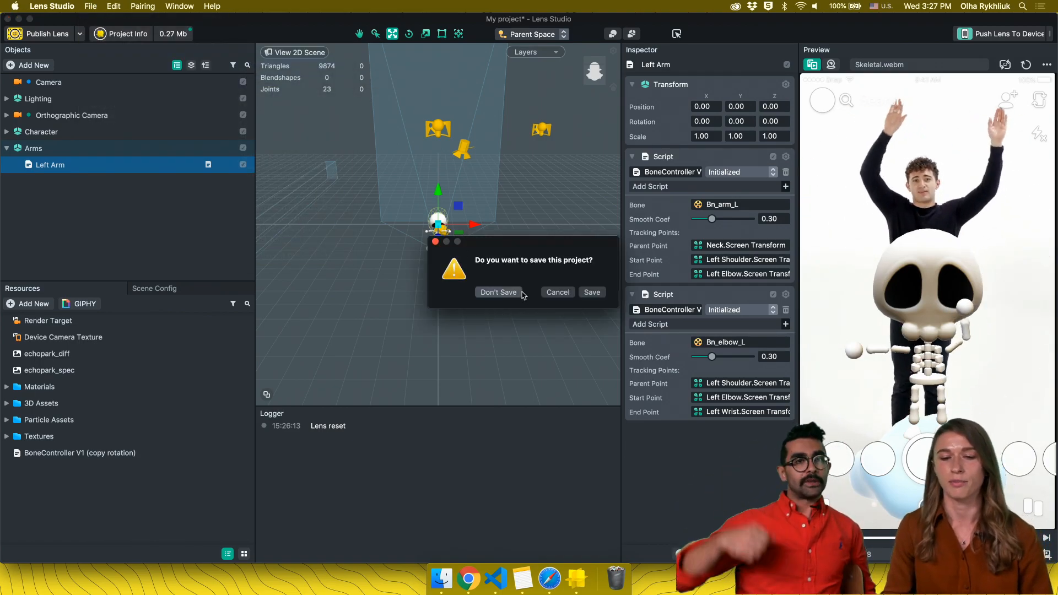
{"action": "left_click", "coordinate": [512, 293]}
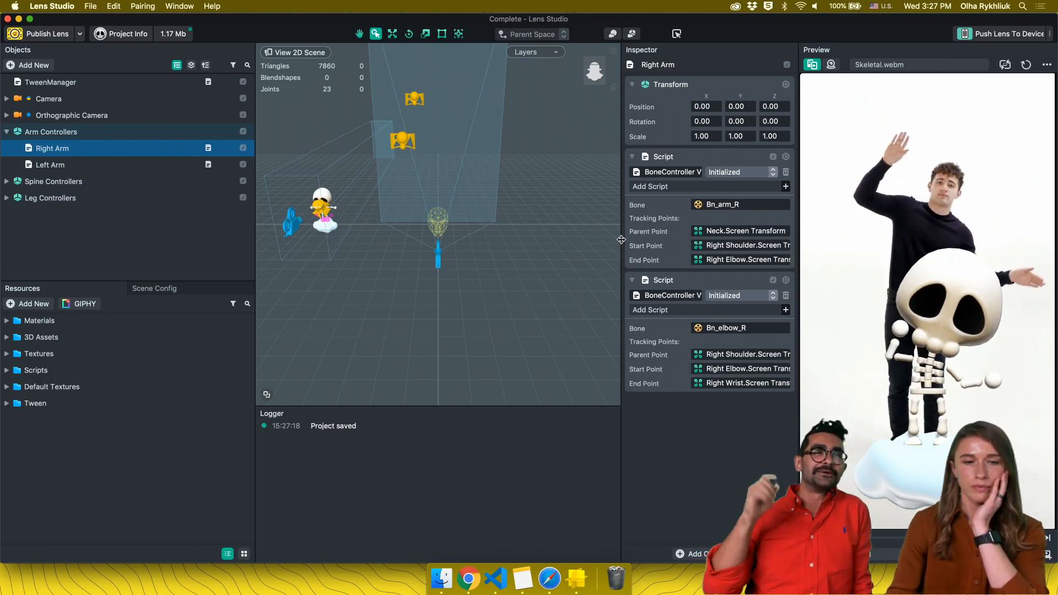
Disable the Leg Controllers object and reset the lens preview
{"action": "left_click", "coordinate": [242, 199]}
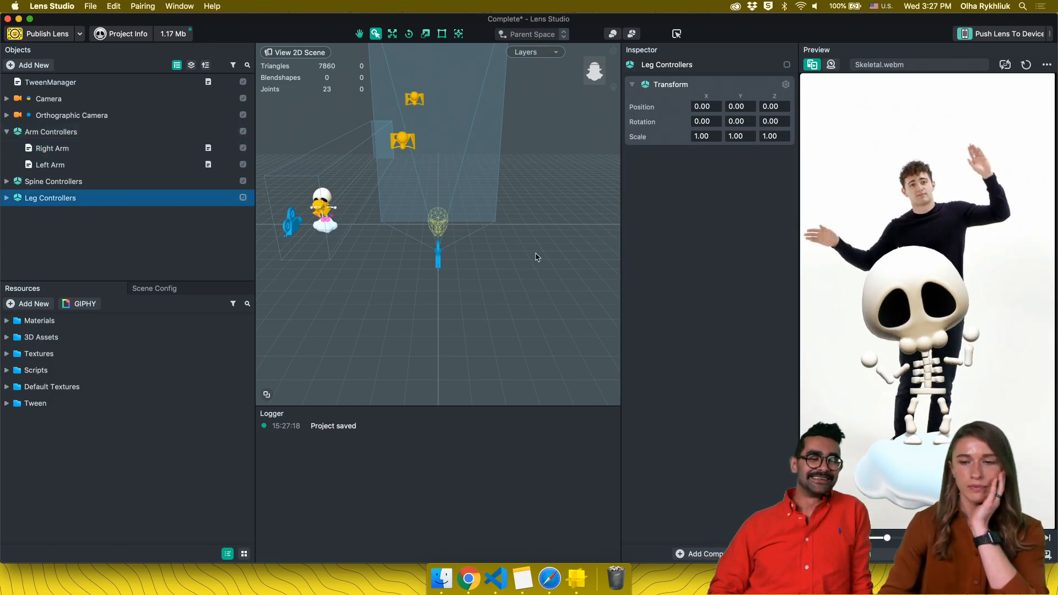
{"action": "left_click", "coordinate": [1026, 64]}
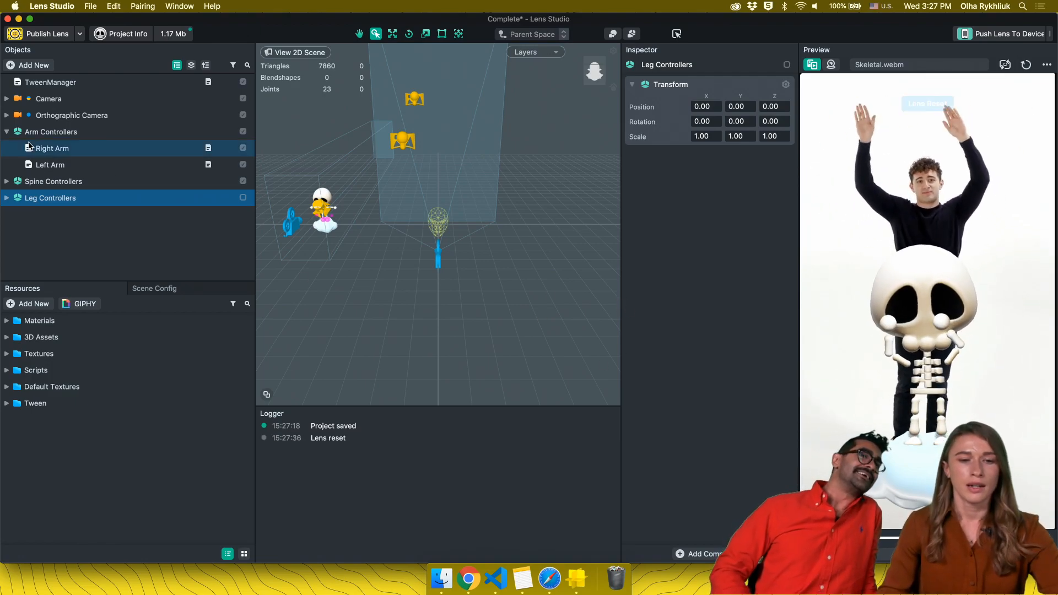
Widen the Inspector and compare the BoneController scripts and their settings on Right Arm and Left Arm
{"action": "left_click", "coordinate": [47, 135]}
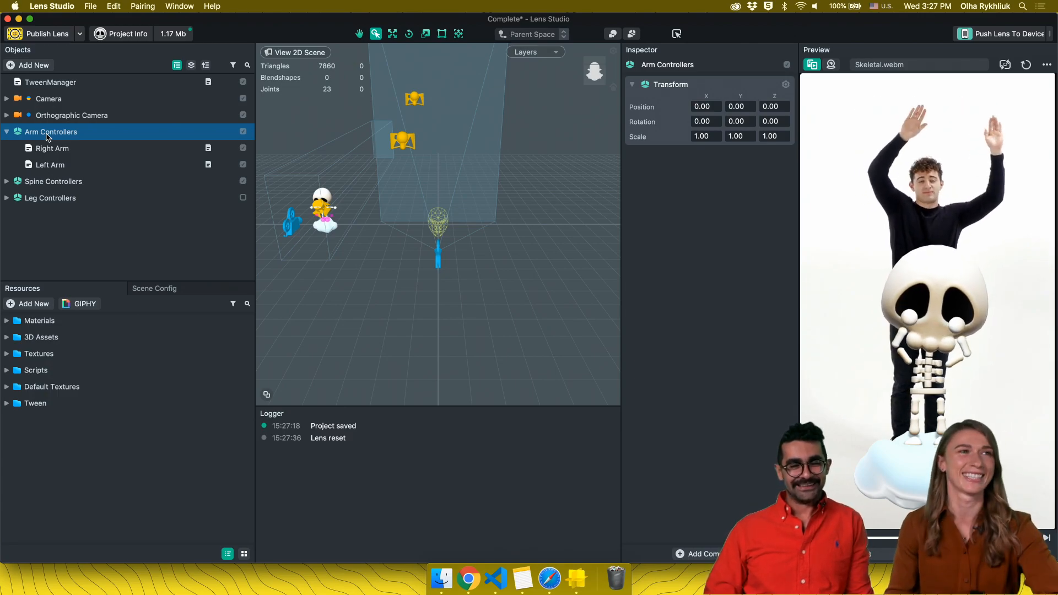
{"action": "left_click", "coordinate": [46, 150]}
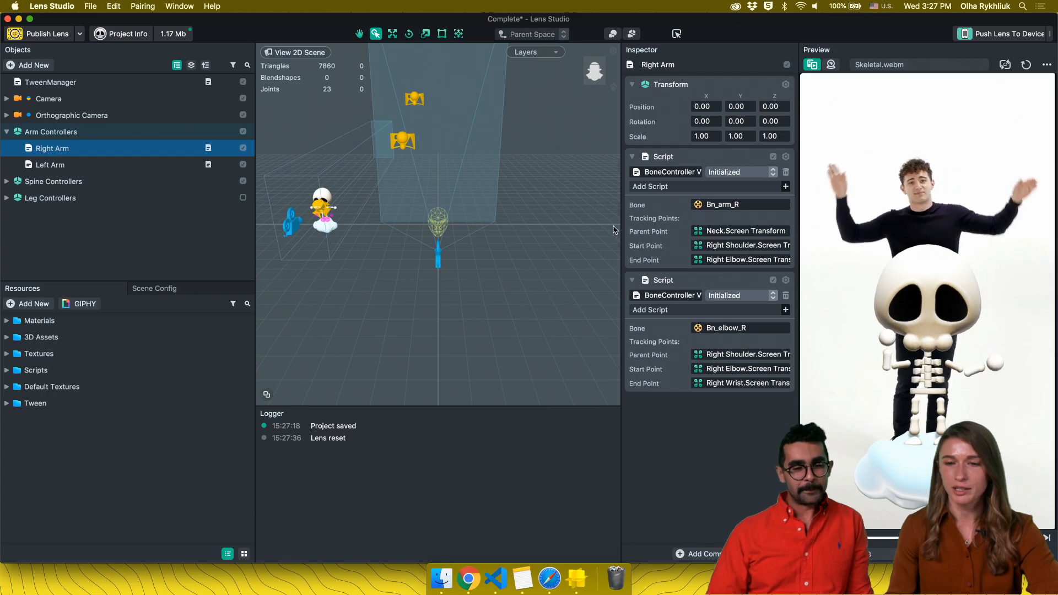
{"action": "left_click_drag", "start_coordinate": [620, 232], "coordinate": [561, 230]}
{"action": "left_click", "coordinate": [626, 174]}
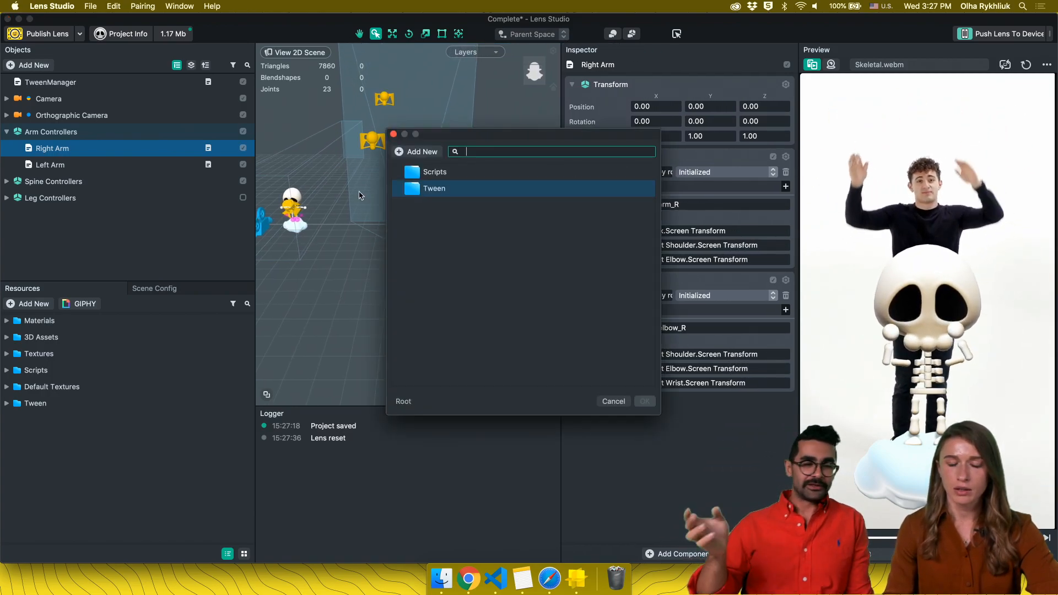
{"action": "left_click", "coordinate": [394, 135]}
{"action": "left_click", "coordinate": [91, 165]}
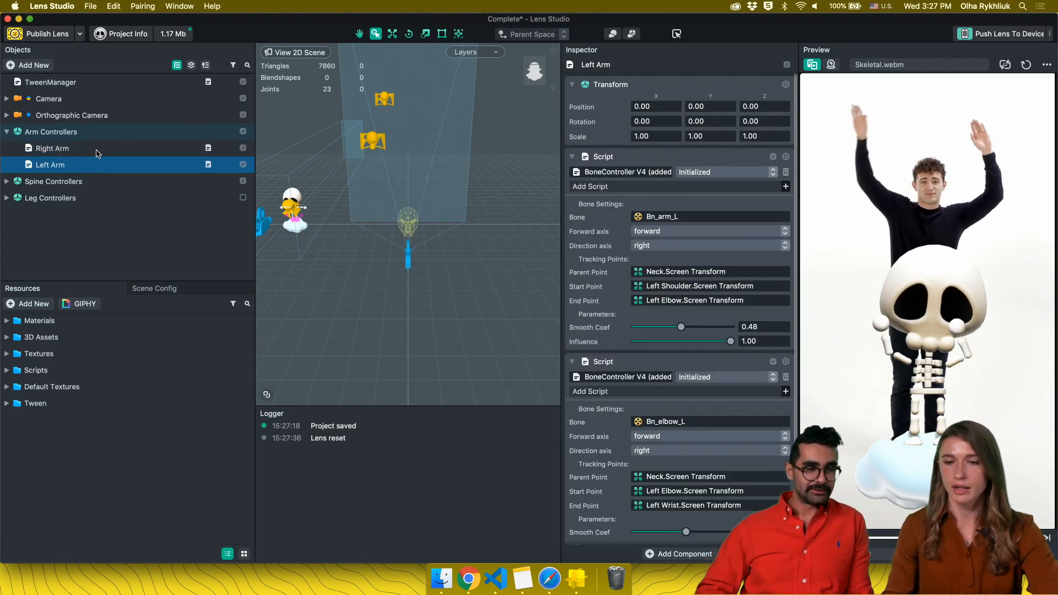
{"action": "left_click", "coordinate": [101, 153]}
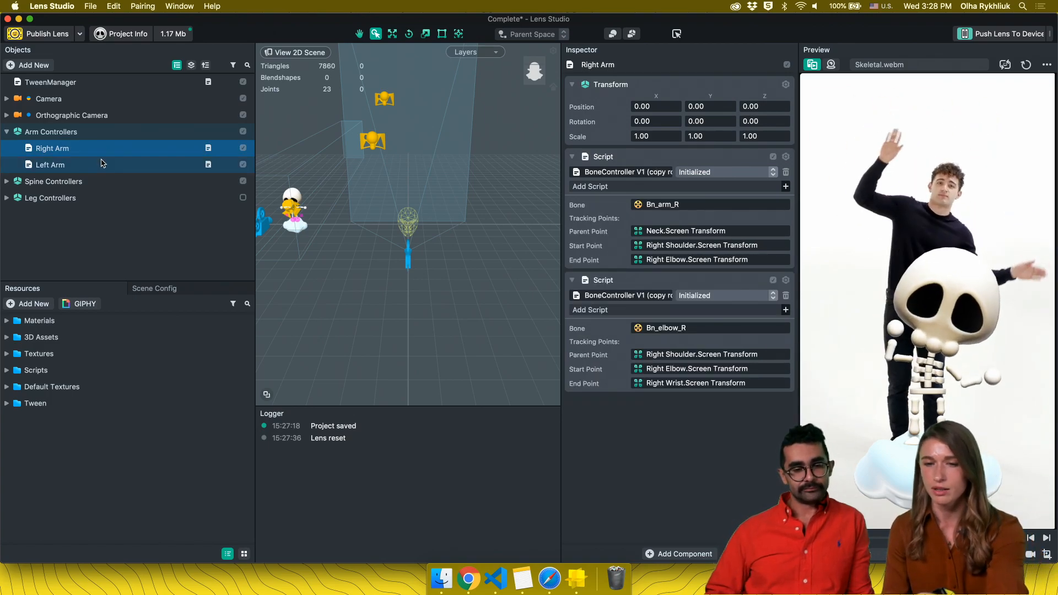
{"action": "left_click", "coordinate": [101, 164]}
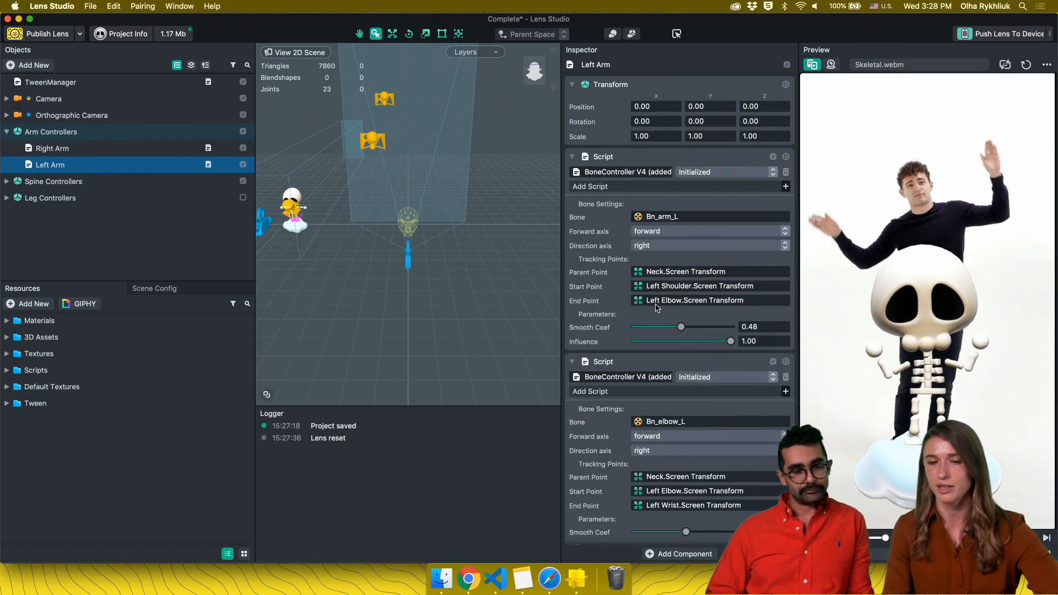
Collapse Arm Controllers, expand Spine Controllers and examine the Head controller's settings and Direction axis options
{"action": "left_click", "coordinate": [7, 132]}
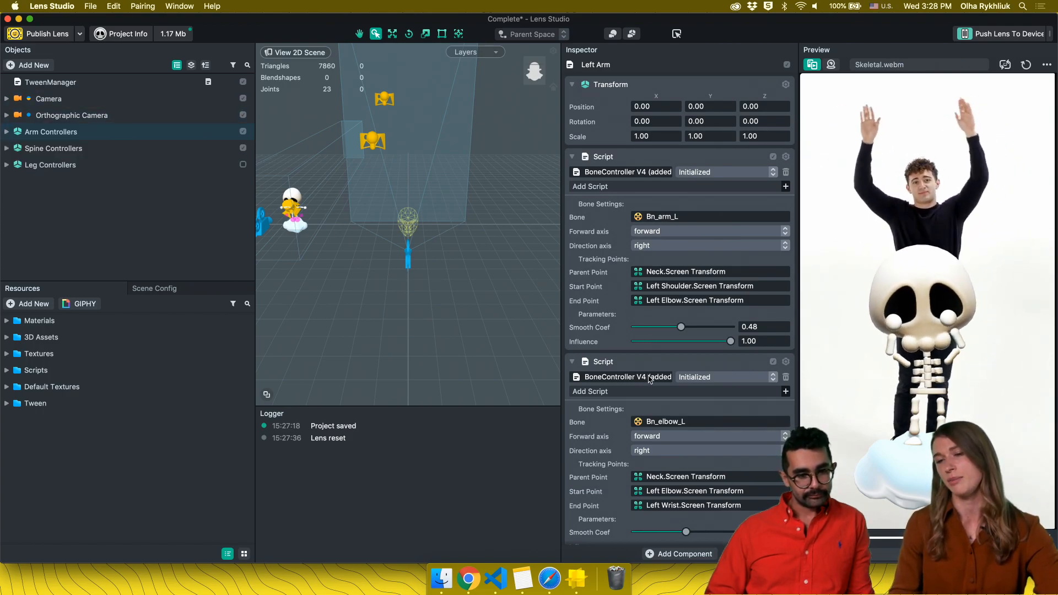
{"action": "left_click", "coordinate": [7, 148]}
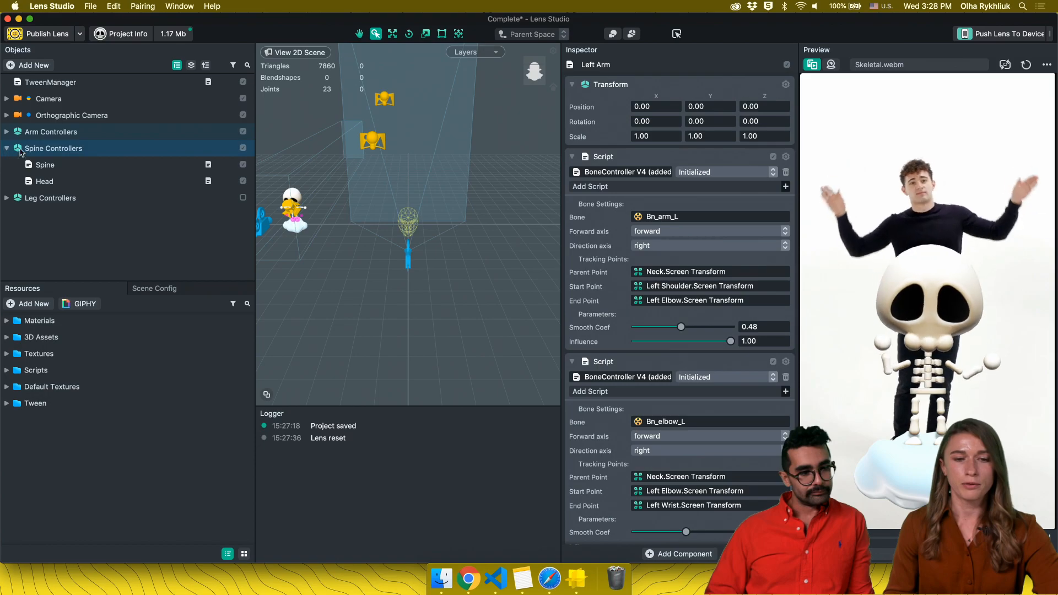
{"action": "left_click", "coordinate": [73, 181]}
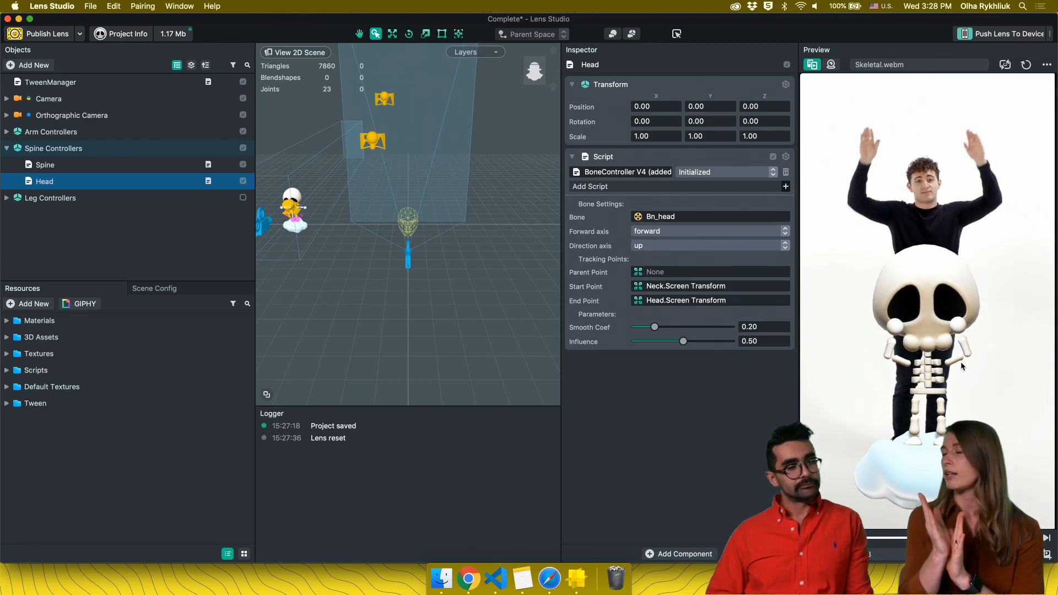
{"action": "left_click", "coordinate": [650, 246]}
{"action": "left_click", "coordinate": [573, 265]}
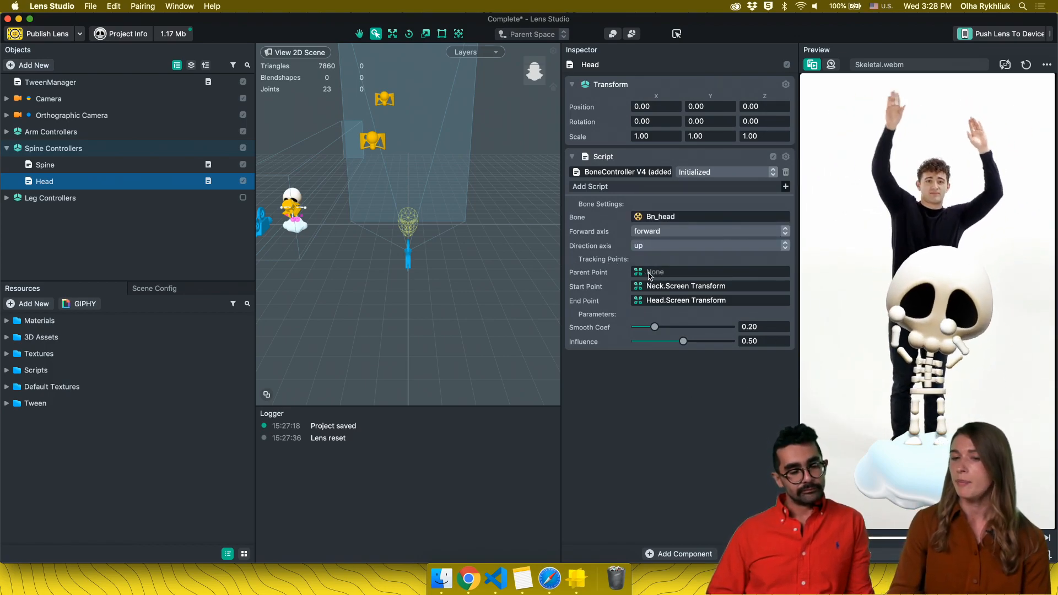
{"action": "left_click", "coordinate": [659, 246]}
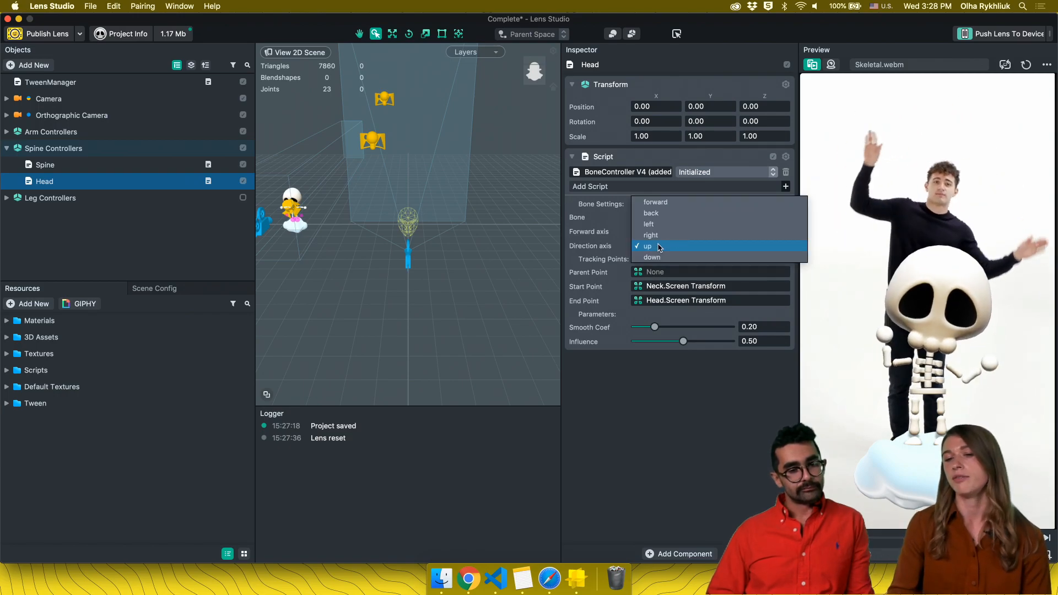
{"action": "left_click", "coordinate": [664, 246]}
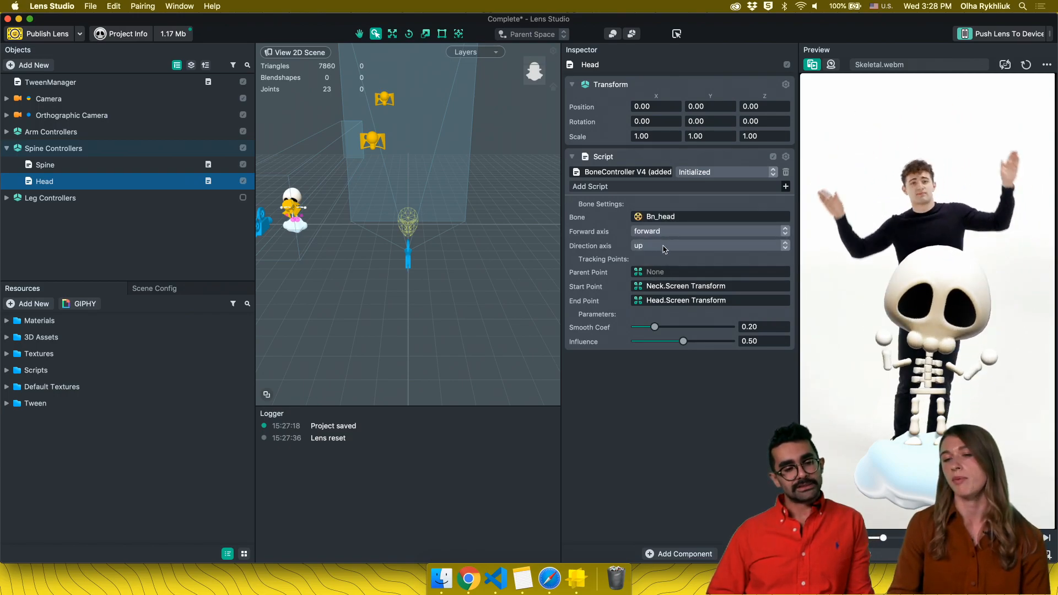
Try right as the Head controller's Direction axis and restore it to up
{"action": "left_click", "coordinate": [666, 245]}
{"action": "left_click", "coordinate": [663, 236]}
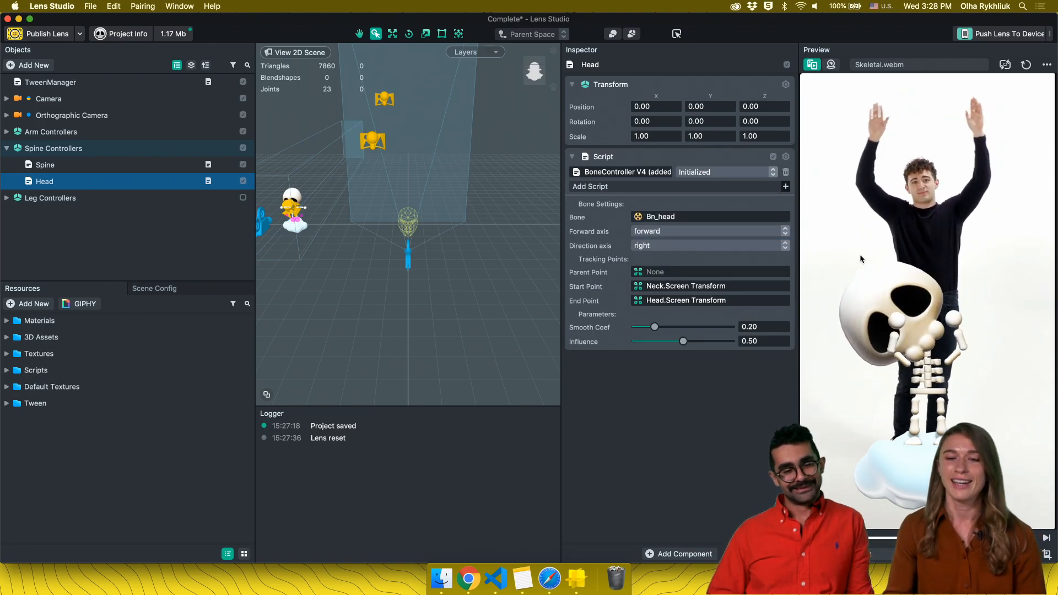
{"action": "left_click", "coordinate": [675, 245]}
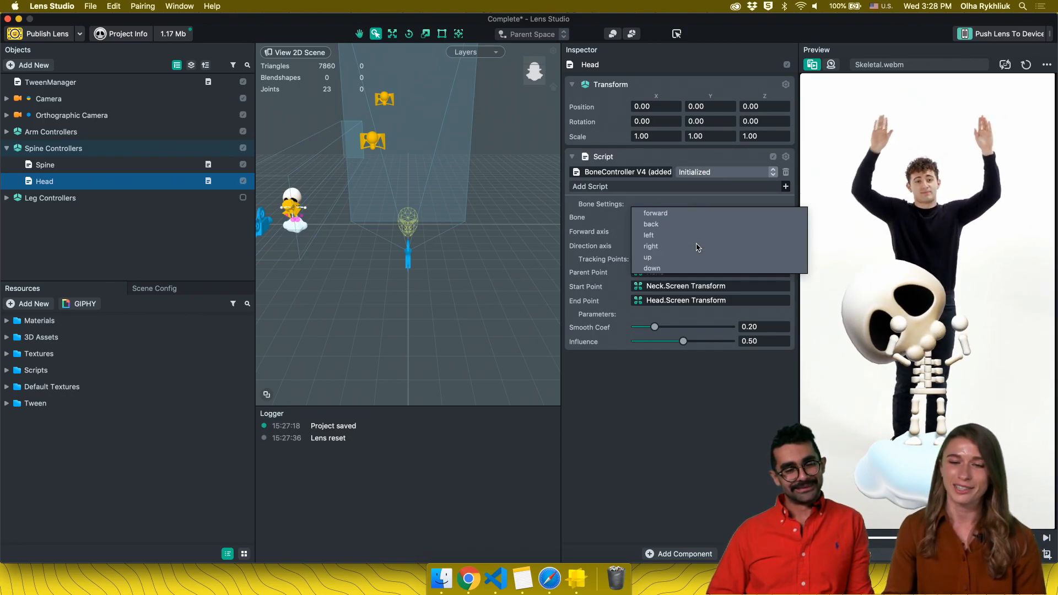
{"action": "left_click", "coordinate": [666, 258]}
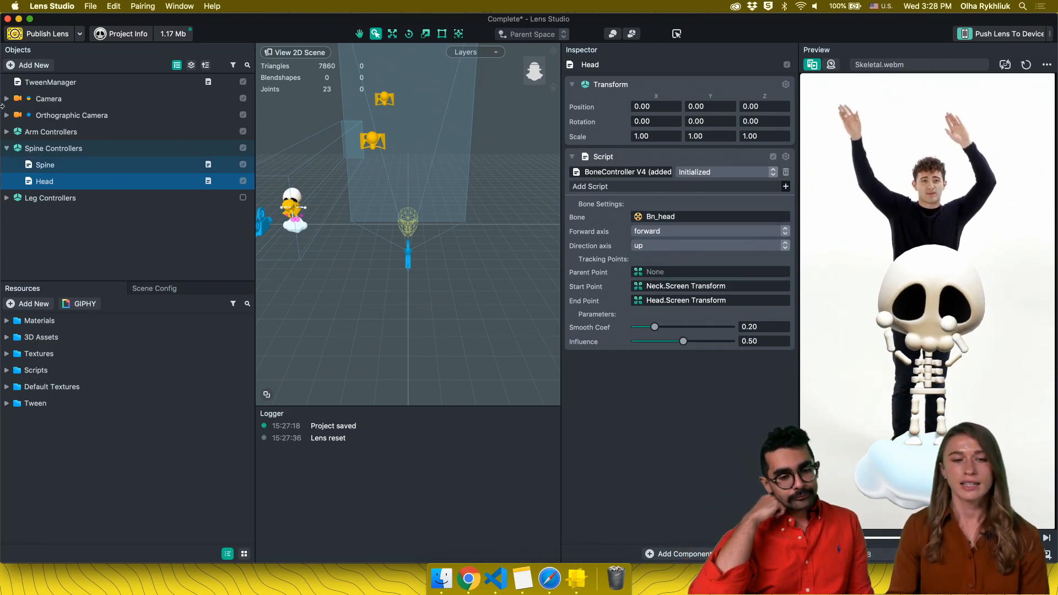
Examine the Spine controller's bone scripts, and try the lens with Spine disabled by resetting the preview
{"action": "left_click", "coordinate": [46, 164]}
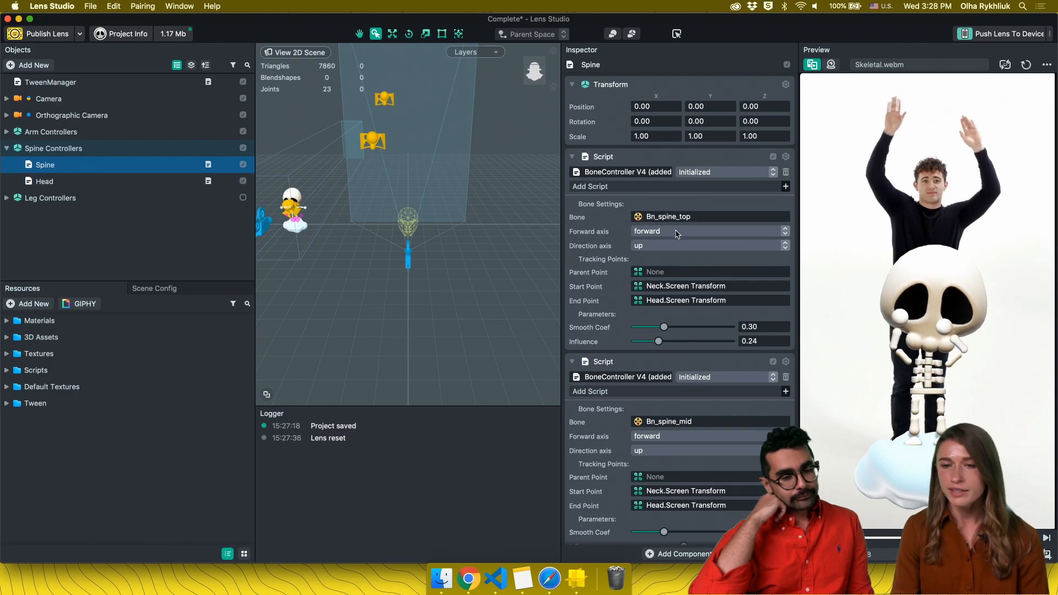
{"action": "scroll", "coordinate": [677, 234], "scroll_direction": "down", "scroll_amount": 6}
{"action": "scroll", "coordinate": [677, 234], "scroll_direction": "up", "scroll_amount": 5}
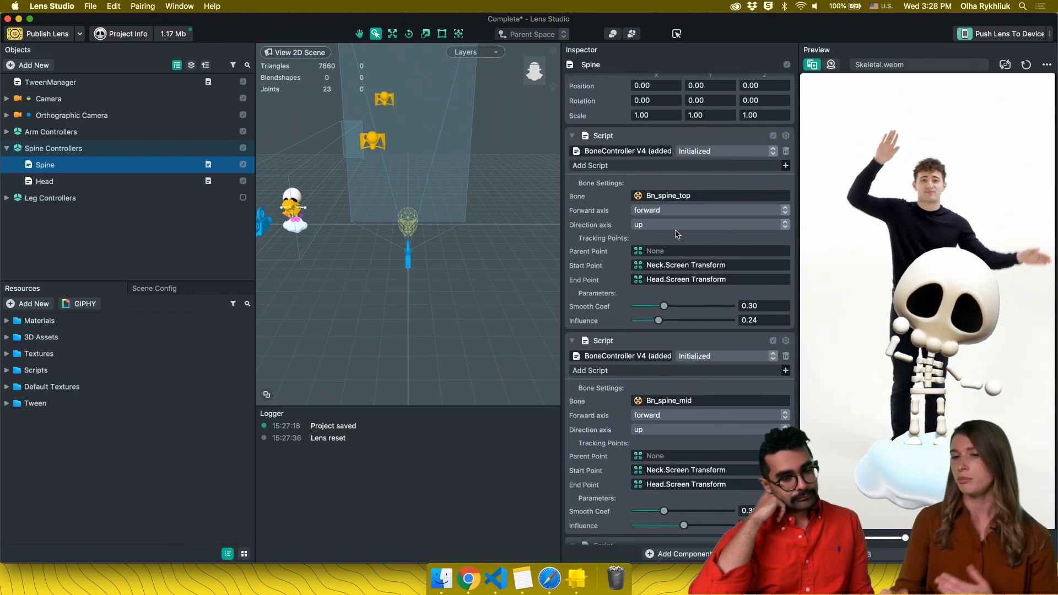
{"action": "left_click", "coordinate": [243, 165]}
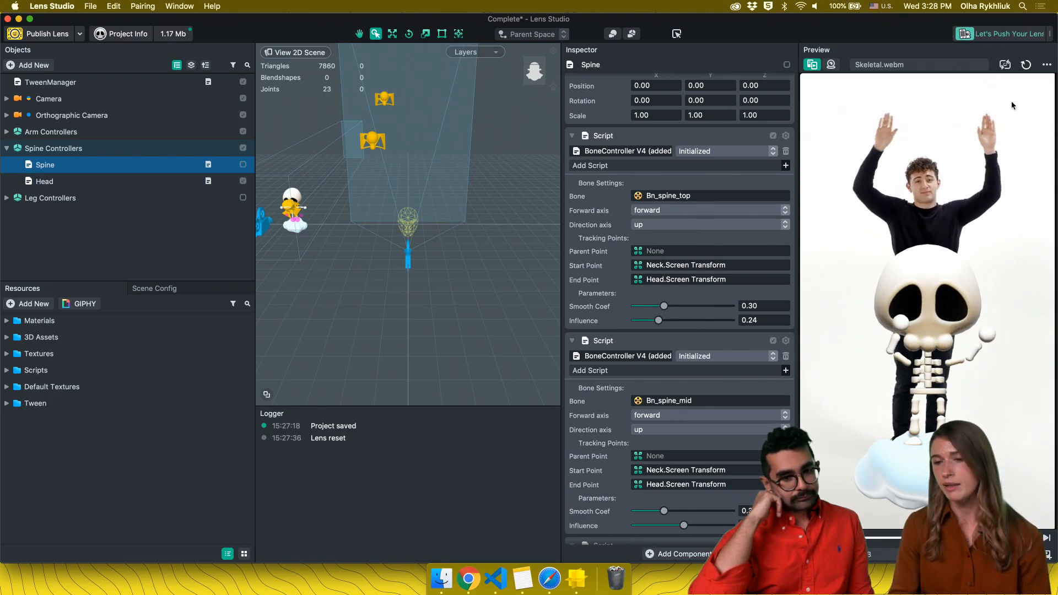
{"action": "left_click", "coordinate": [1026, 65]}
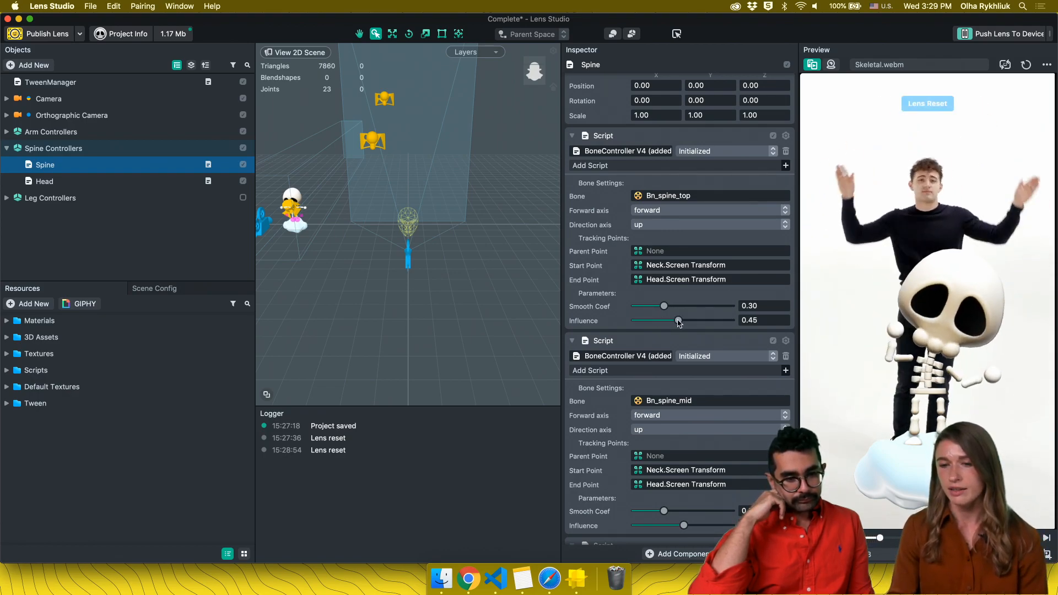
Set the Spine controller's Influence to 0.44 for Bn_spine_top and 0.52 for Bn_spine_mid
{"action": "left_click_drag", "start_coordinate": [679, 323], "coordinate": [677, 322]}
{"action": "scroll", "coordinate": [676, 439], "scroll_direction": "down", "scroll_amount": 4}
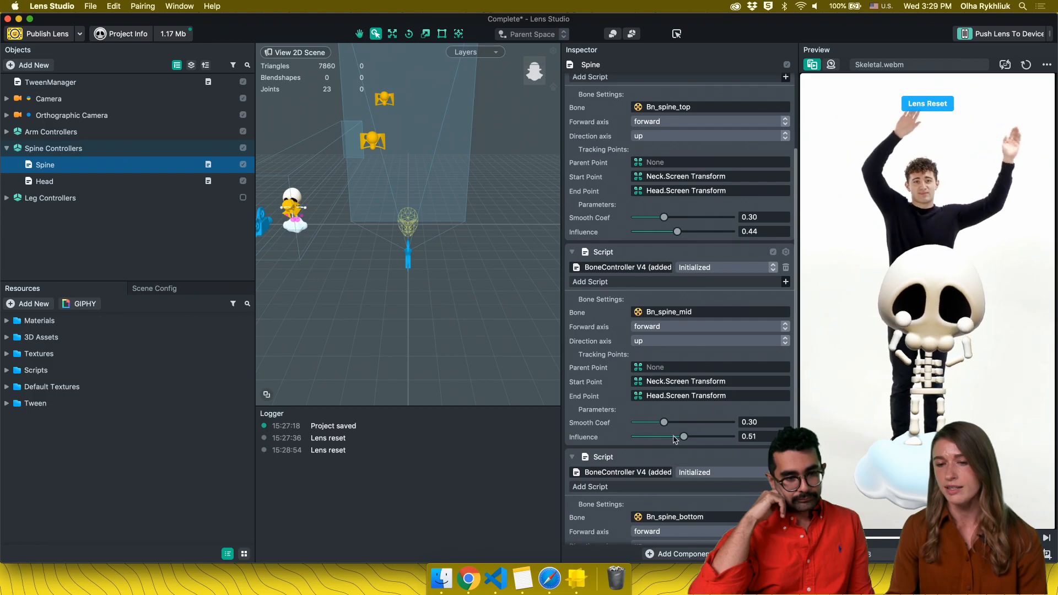
{"action": "left_click", "coordinate": [686, 436]}
{"action": "left_click_drag", "start_coordinate": [686, 439], "coordinate": [685, 438]}
{"action": "scroll", "coordinate": [685, 438], "scroll_direction": "down", "scroll_amount": 5}
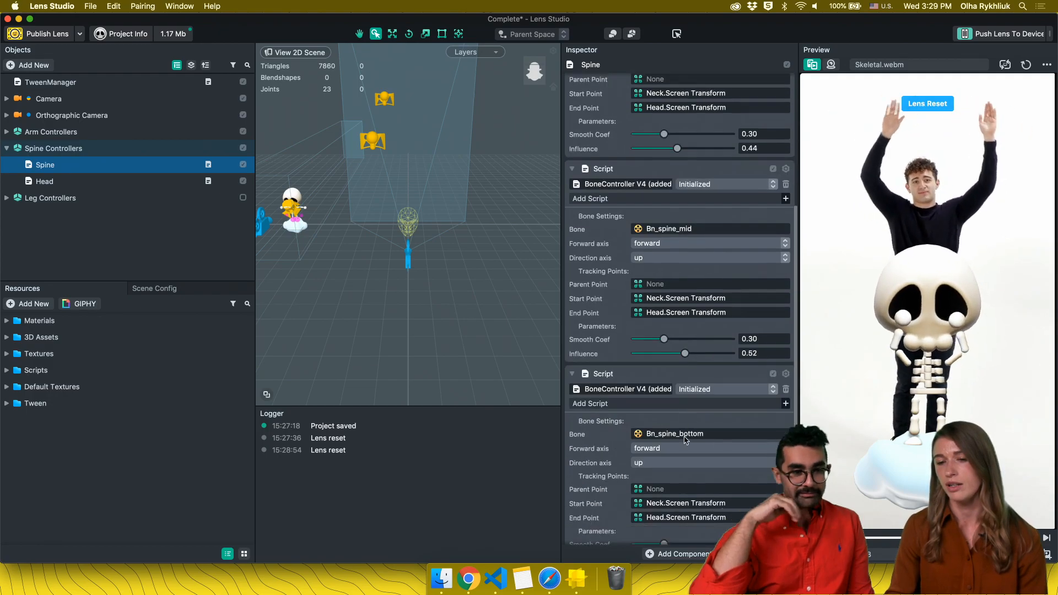
Try maximum Influence for Bn_spine_bottom, 1.00 for Bn_spine_mid and 0.99 for Bn_spine_top, and reset the lens preview
{"action": "left_click_drag", "start_coordinate": [698, 533], "coordinate": [734, 532]}
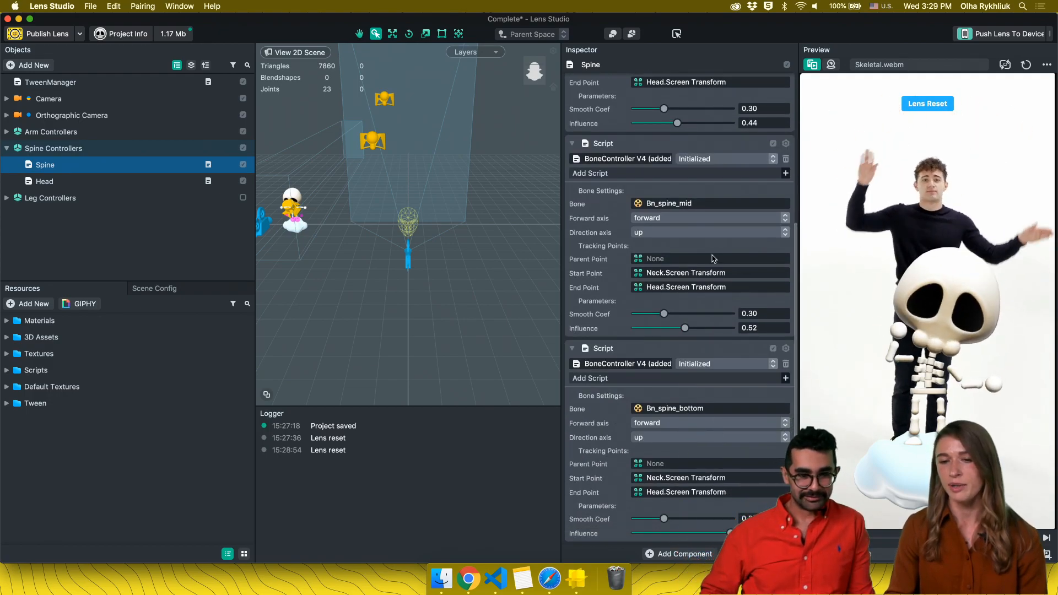
{"action": "left_click_drag", "start_coordinate": [685, 327], "coordinate": [736, 331]}
{"action": "left_click", "coordinate": [731, 123]}
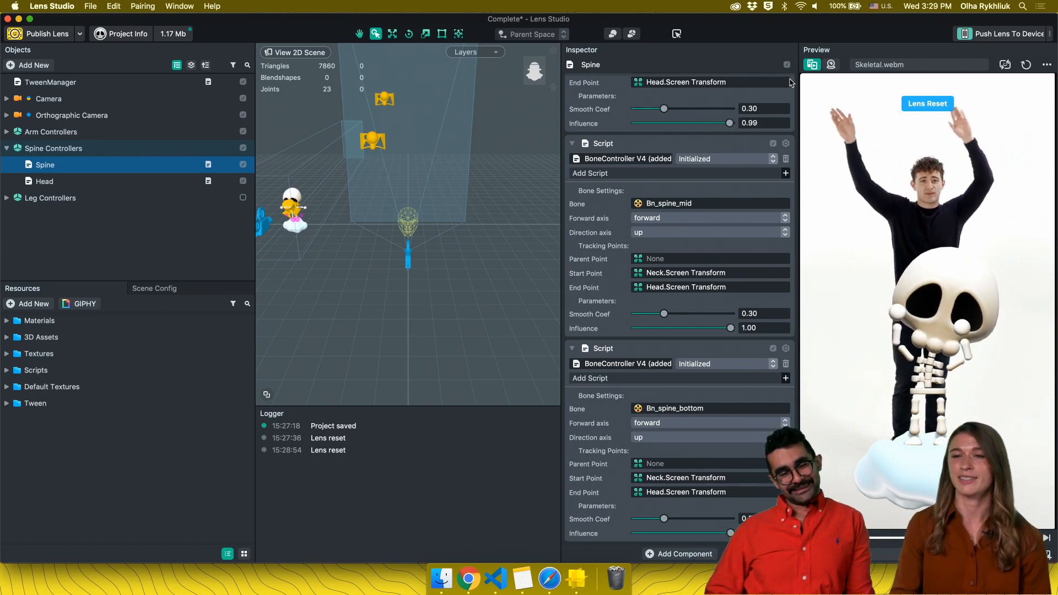
{"action": "left_click", "coordinate": [1026, 64]}
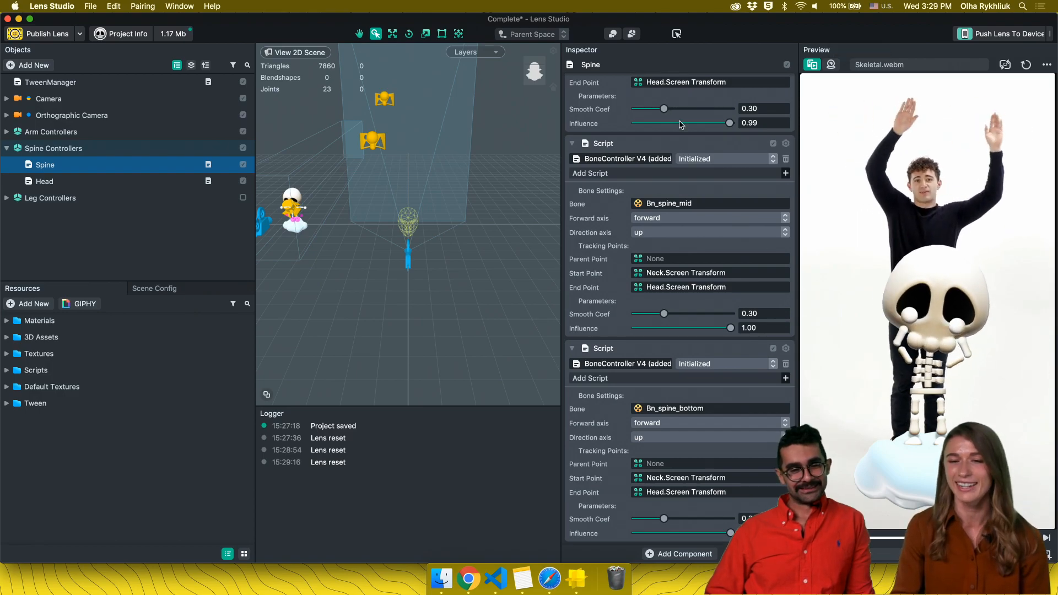
Reduce the spine bones' Influence to 0.47 for Bn_spine_top and 0.38 for Bn_spine_mid, and lower it for Bn_spine_bottom
{"action": "left_click", "coordinate": [670, 534]}
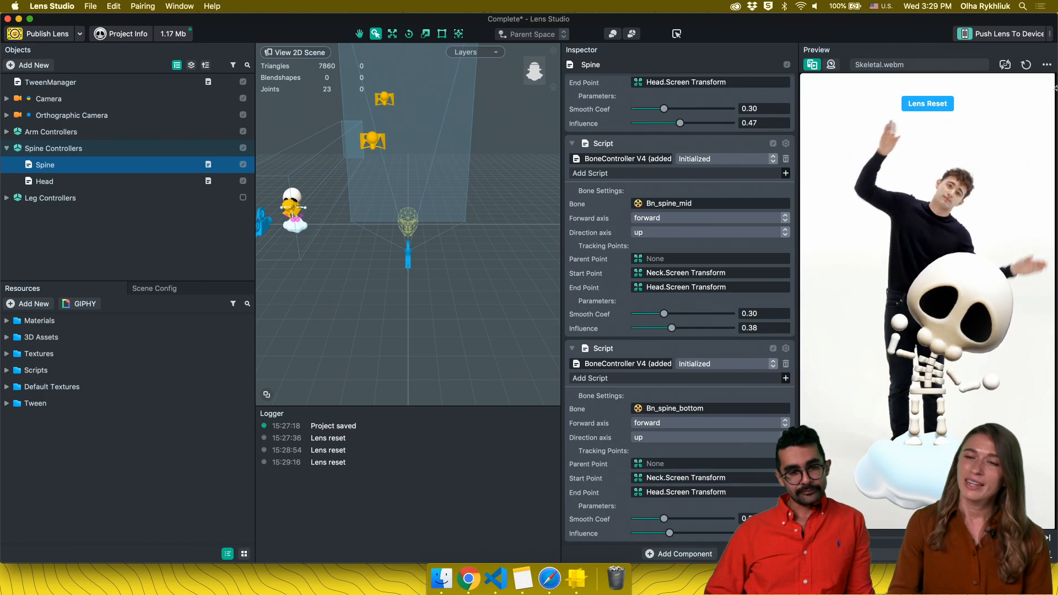
Reset the lens preview to check the reduced spine Influence values
{"action": "left_click", "coordinate": [1026, 64]}
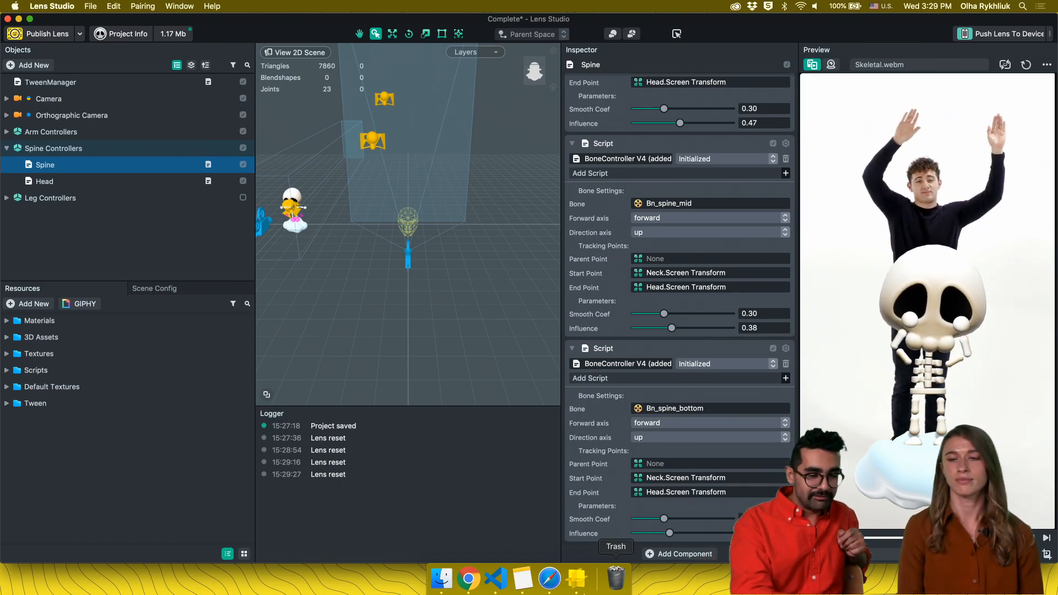
Switch to Safari and open the forum post "[Example Project] Animating a skeleton dynamically using IK" from the General topic
{"action": "left_click", "coordinate": [541, 587]}
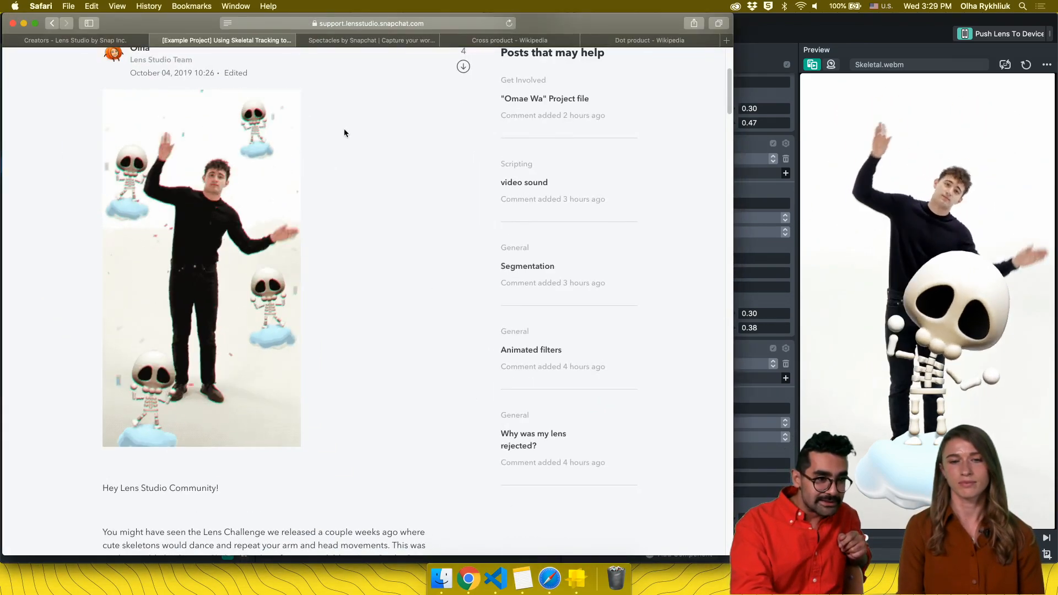
{"action": "scroll", "coordinate": [340, 293], "scroll_direction": "down", "scroll_amount": 3}
{"action": "scroll", "coordinate": [340, 293], "scroll_direction": "up", "scroll_amount": 5}
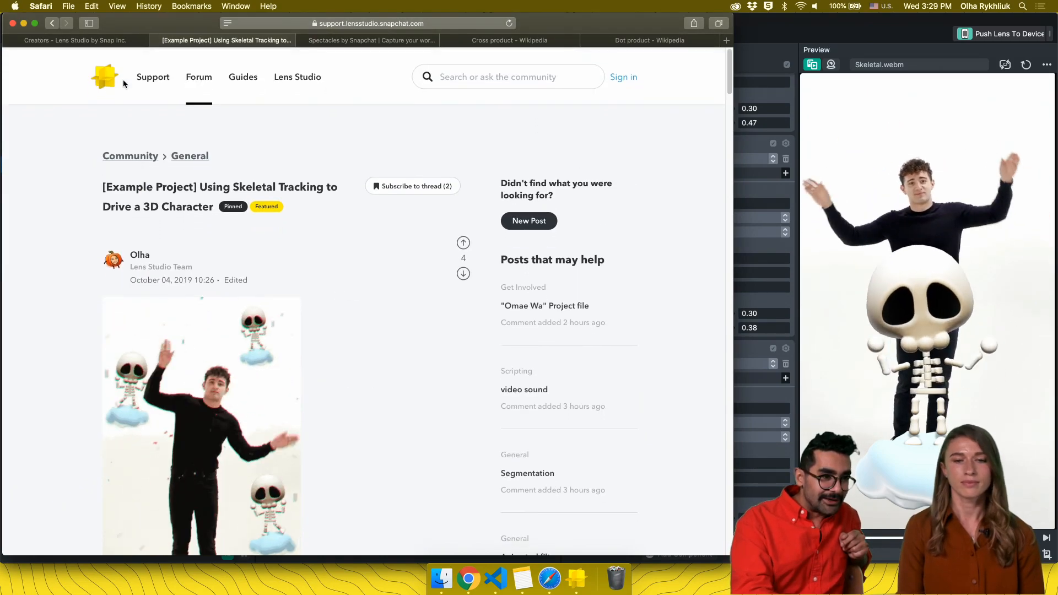
{"action": "left_click", "coordinate": [53, 24]}
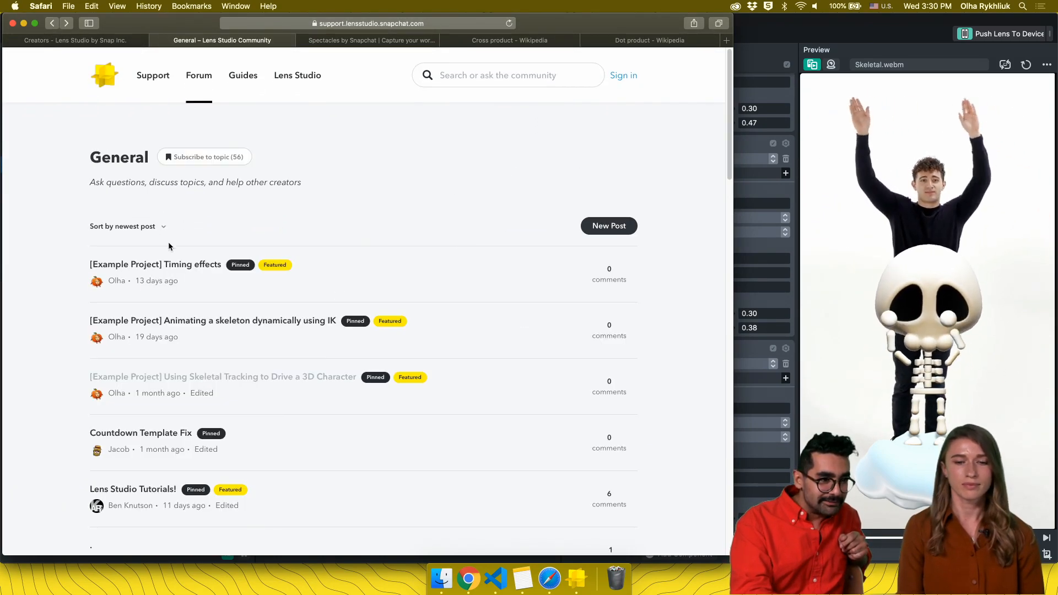
{"action": "left_click", "coordinate": [202, 324]}
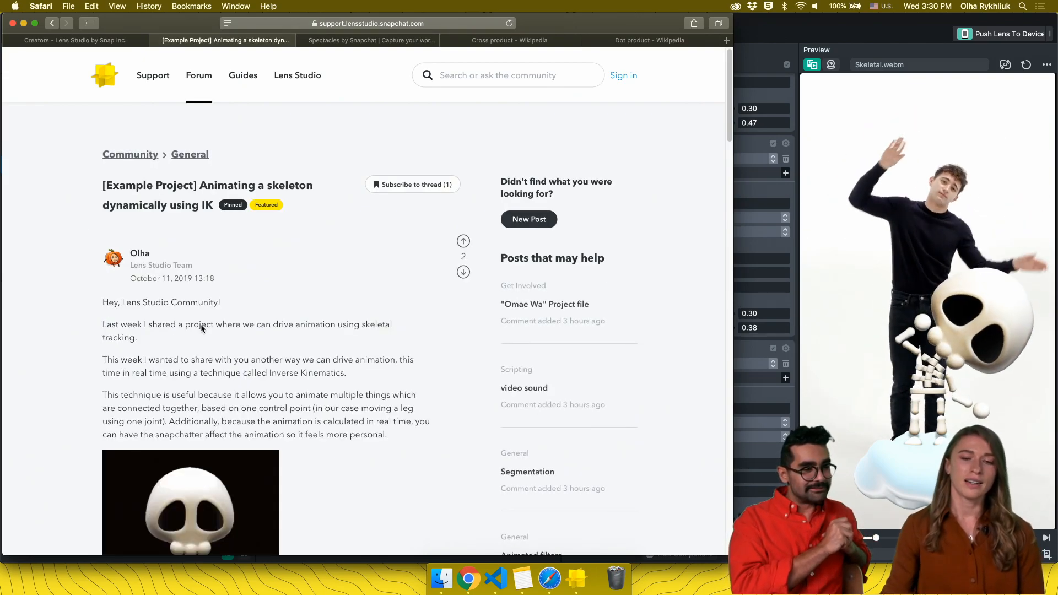
Read the IK post from its introduction through Breaking It Down to the Animating Using Math section
{"action": "scroll", "coordinate": [277, 285], "scroll_direction": "down", "scroll_amount": 5}
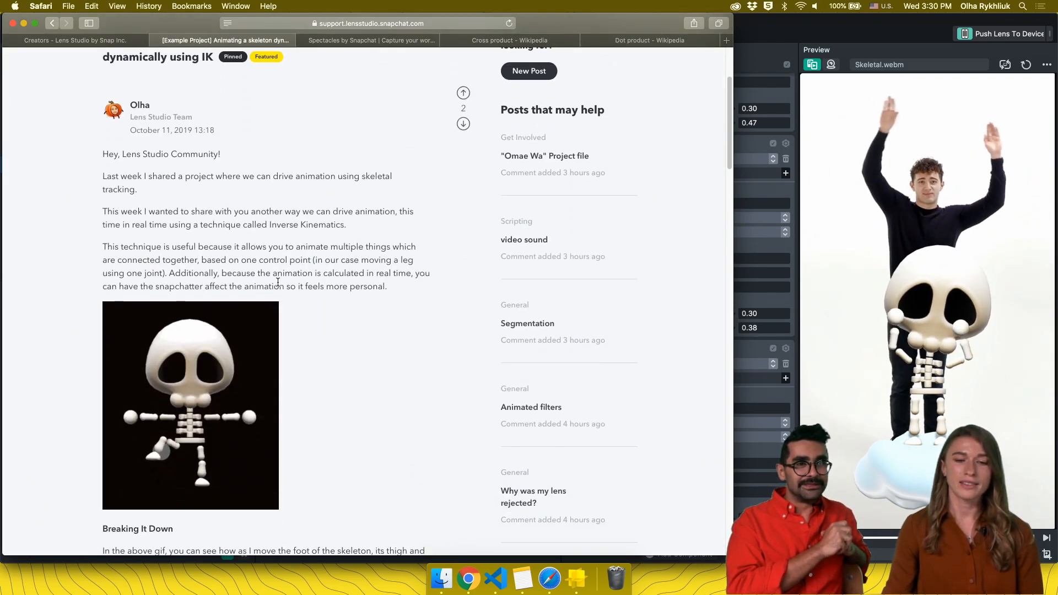
{"action": "scroll", "coordinate": [278, 283], "scroll_direction": "down", "scroll_amount": 1}
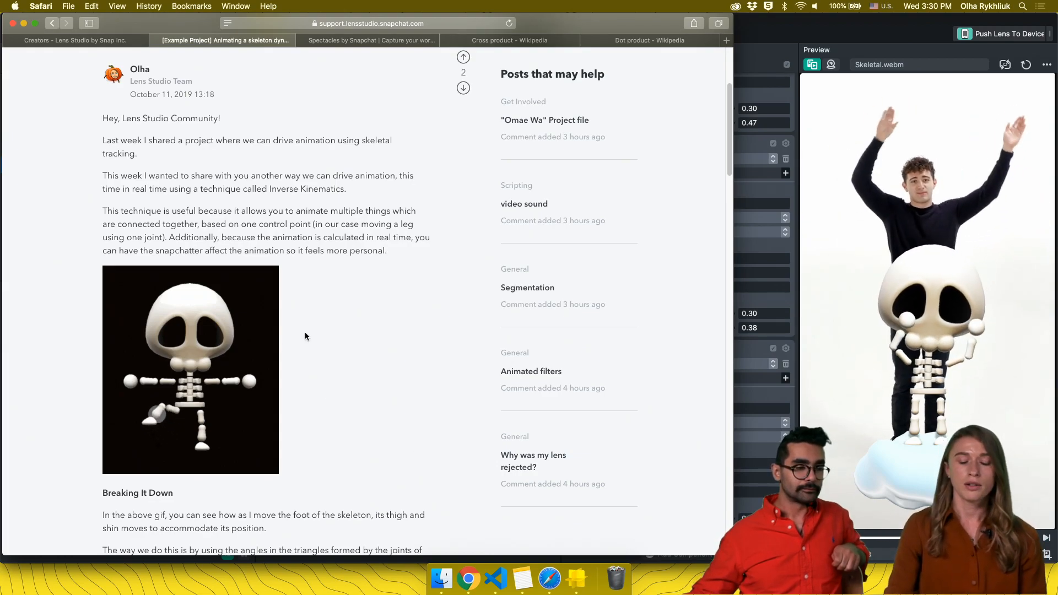
{"action": "scroll", "coordinate": [306, 333], "scroll_direction": "down", "scroll_amount": 5}
{"action": "scroll", "coordinate": [306, 333], "scroll_direction": "down", "scroll_amount": 10}
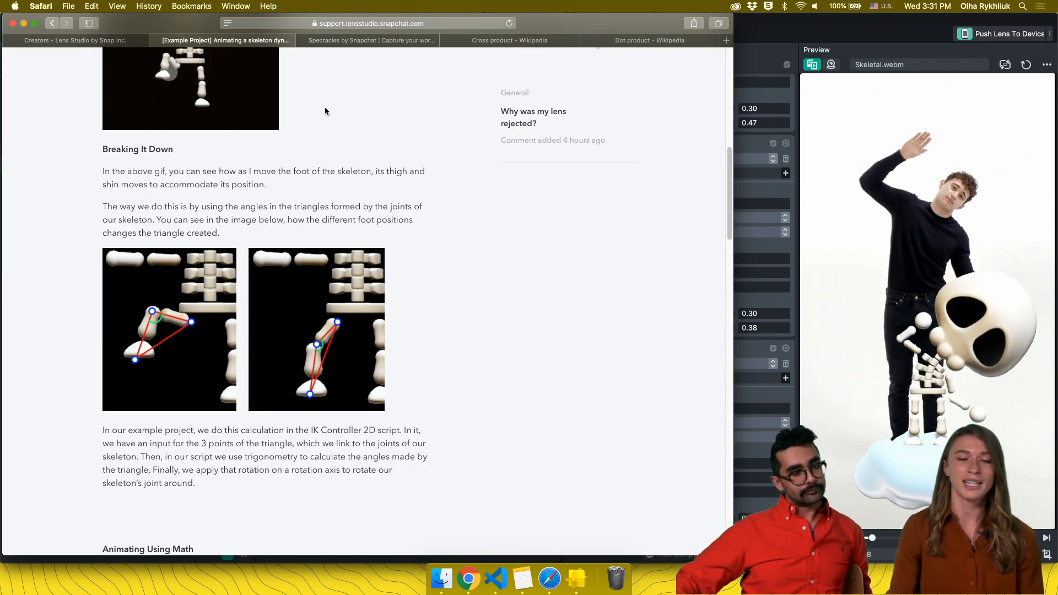
{"action": "scroll", "coordinate": [325, 111], "scroll_direction": "down", "scroll_amount": 5}
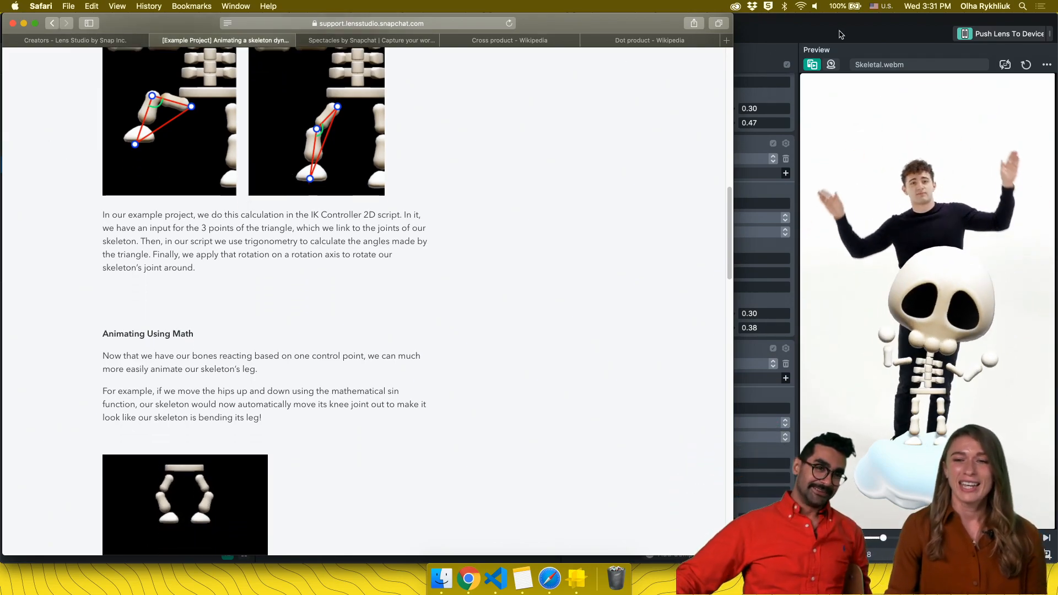
Return to Lens Studio, collapse Spine Controllers, and expand and enable the Leg Controllers object
{"action": "left_click", "coordinate": [810, 24]}
{"action": "left_click", "coordinate": [7, 148]}
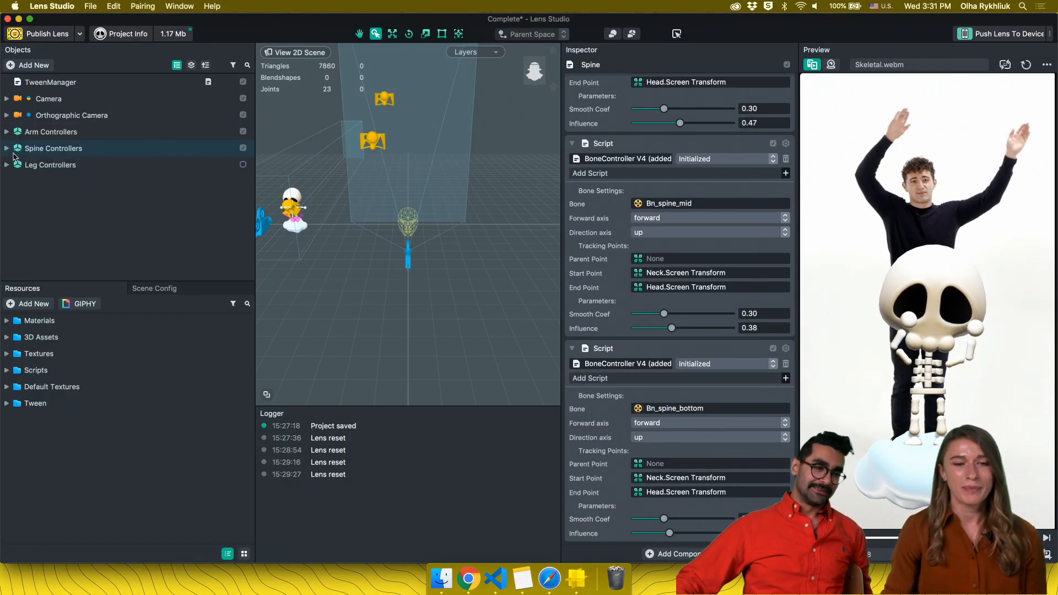
{"action": "left_click", "coordinate": [6, 165]}
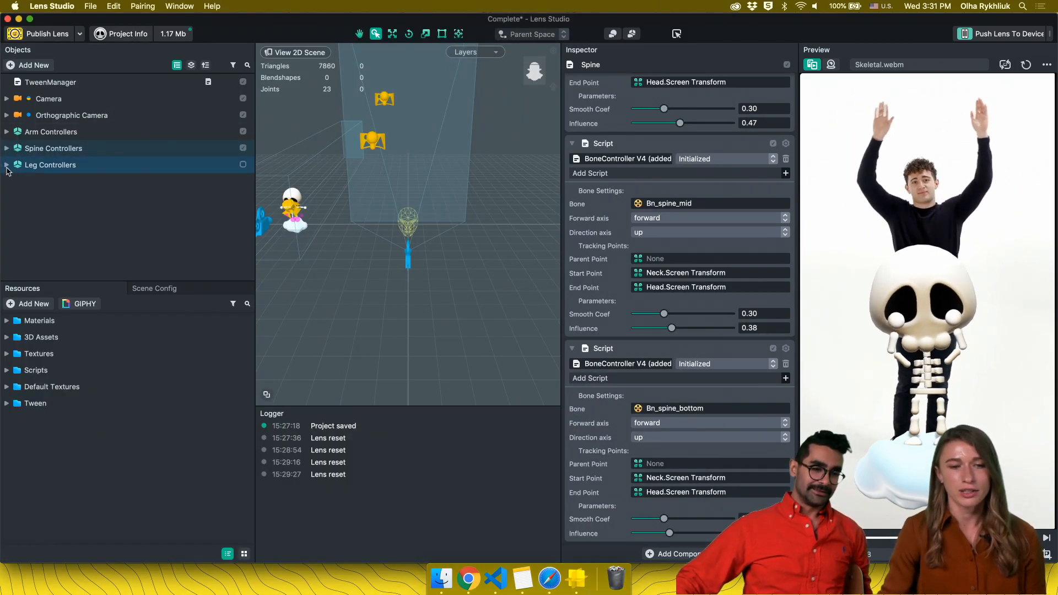
{"action": "left_click", "coordinate": [243, 168]}
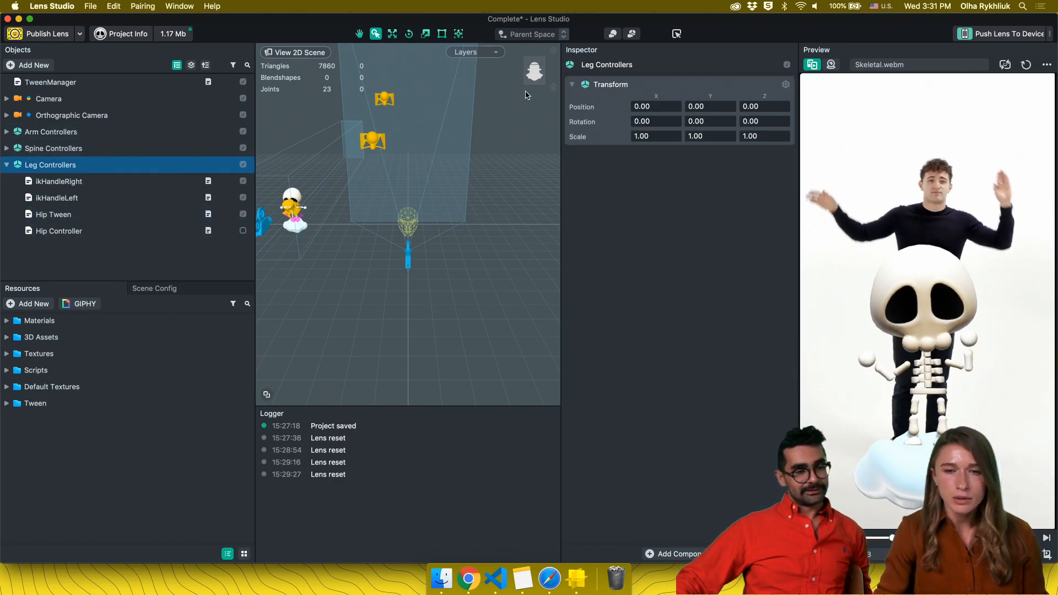
Examine the skeleton's leg helpers up close in the 3D scene: the foot's Debug Sphere and the Pole right box
{"action": "key", "text": "f"}
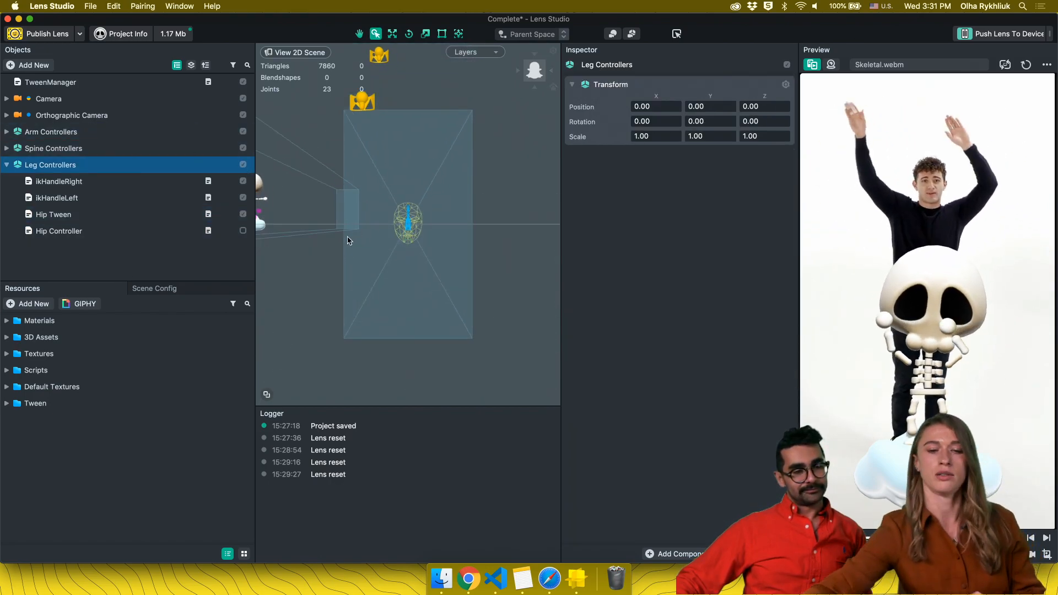
{"action": "left_click_drag", "start_coordinate": [375, 227], "coordinate": [622, 234], "text": "alt"}
{"action": "scroll", "coordinate": [468, 224], "scroll_direction": "up", "scroll_amount": 5}
{"action": "scroll", "coordinate": [470, 226], "scroll_direction": "up", "scroll_amount": 8}
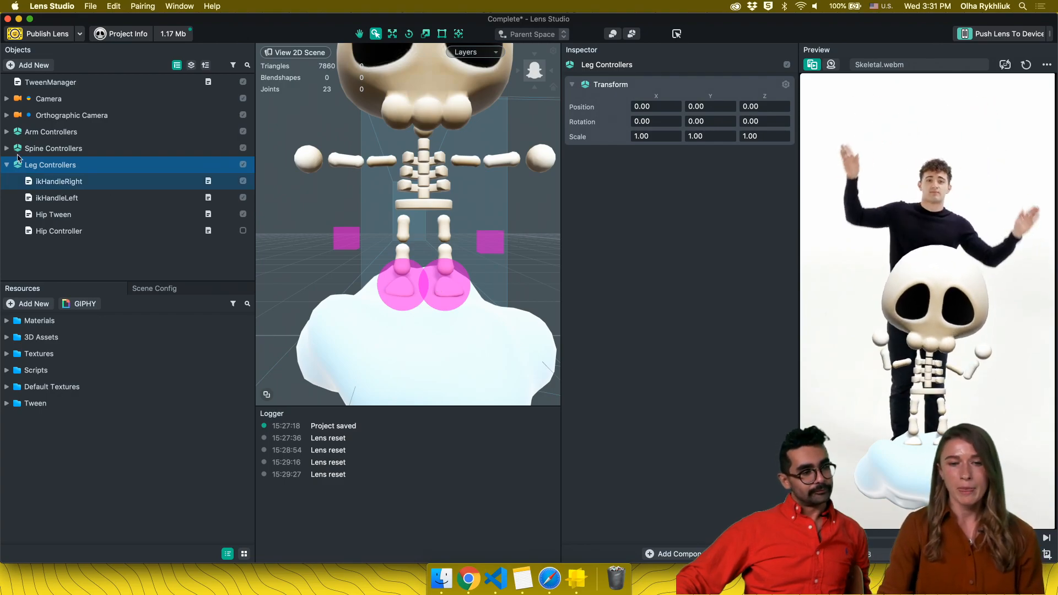
{"action": "left_click", "coordinate": [391, 281]}
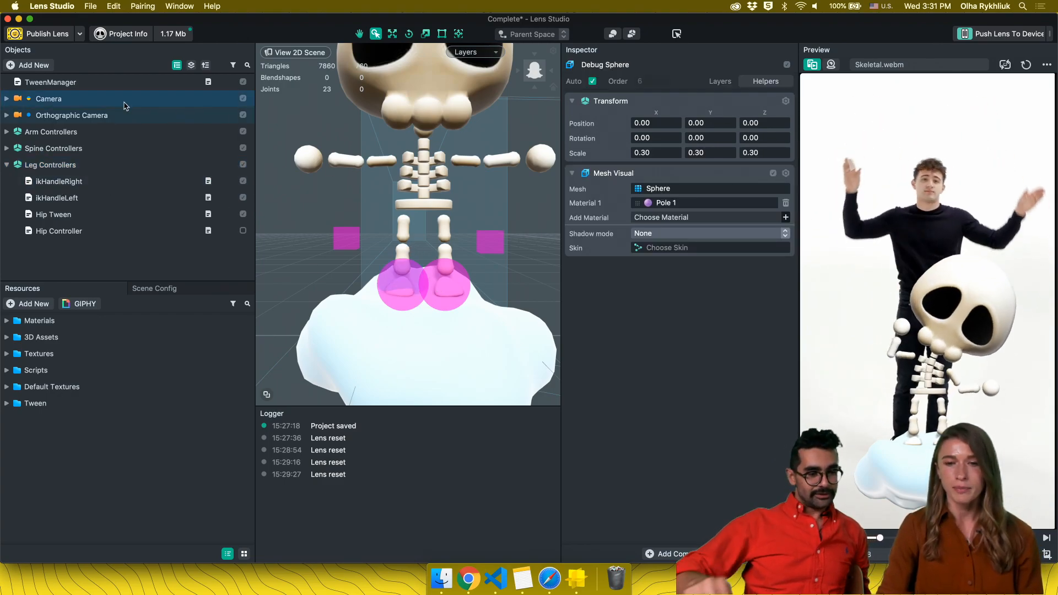
{"action": "left_click", "coordinate": [343, 241]}
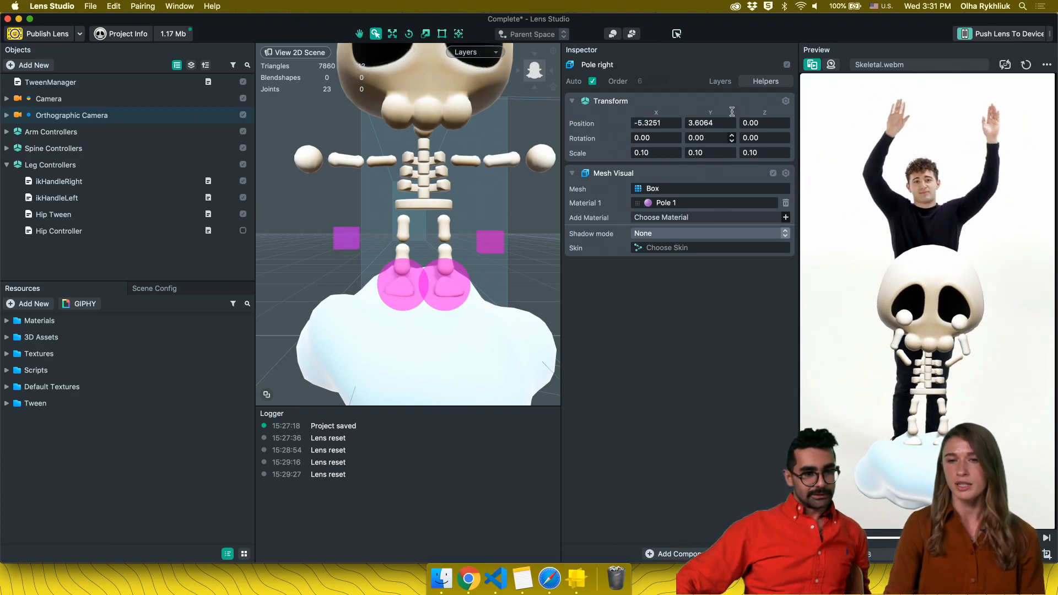
Try adding a new layer from Pole right's layer assignment, and delete the added layer
{"action": "left_click", "coordinate": [765, 81]}
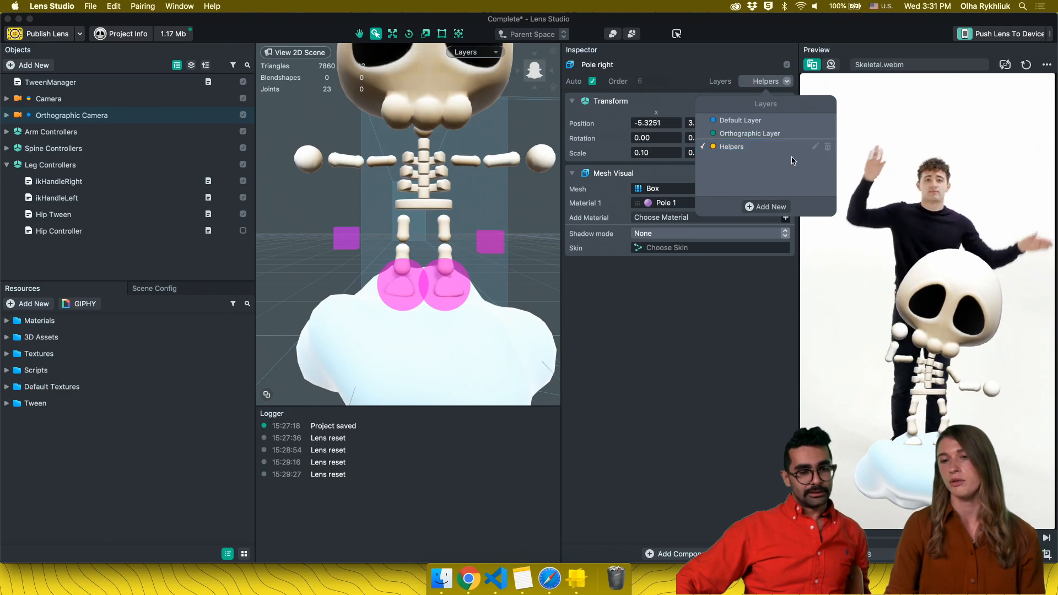
{"action": "left_click", "coordinate": [765, 207]}
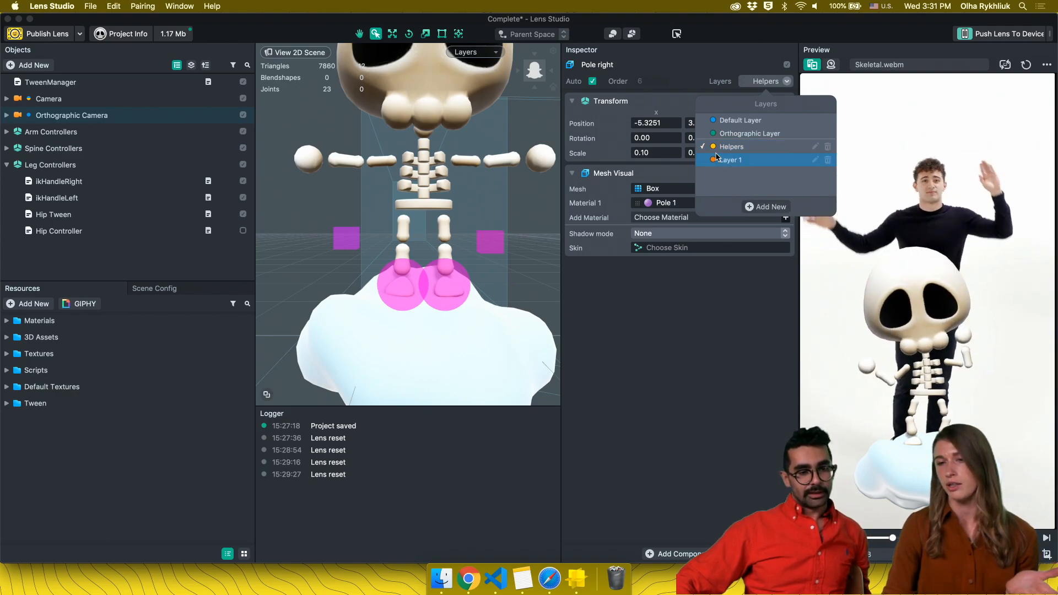
{"action": "left_click", "coordinate": [828, 161]}
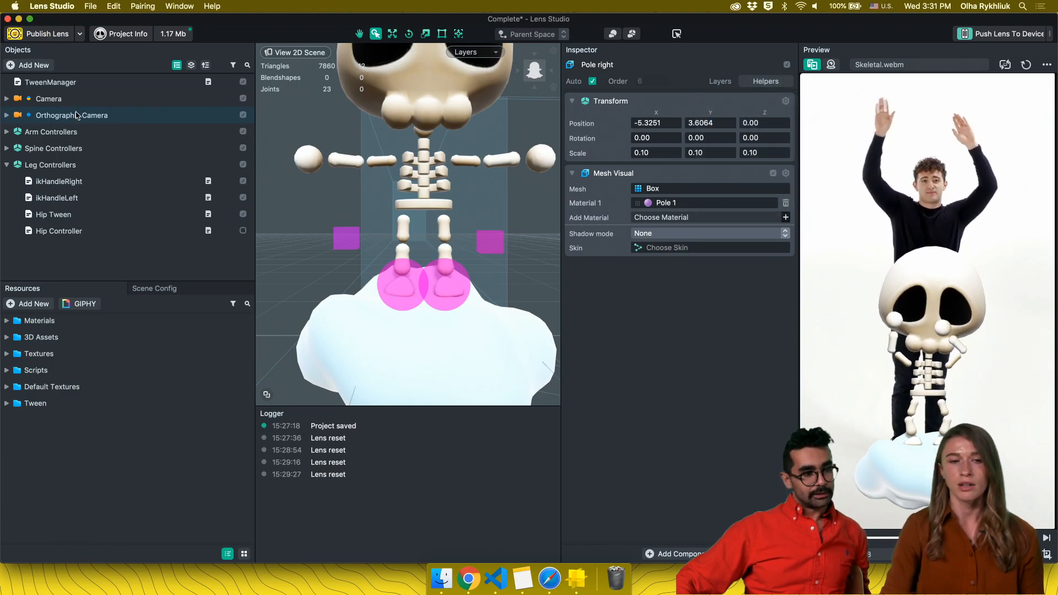
Examine which layers the Orthographic Camera renders, leaving its layer selection as it is
{"action": "left_click", "coordinate": [49, 99]}
{"action": "left_click", "coordinate": [81, 117]}
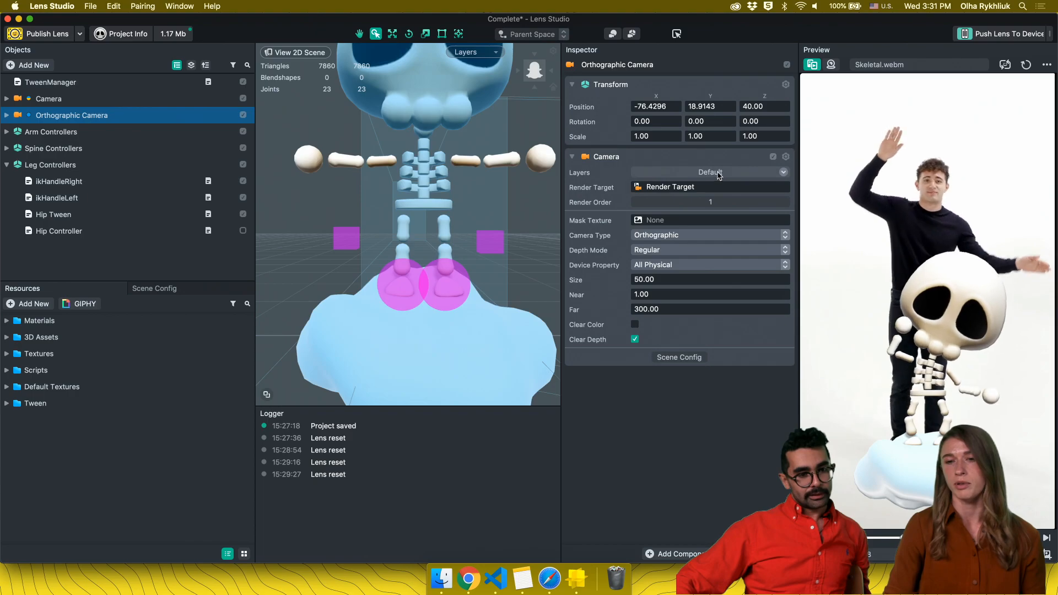
{"action": "left_click", "coordinate": [709, 173]}
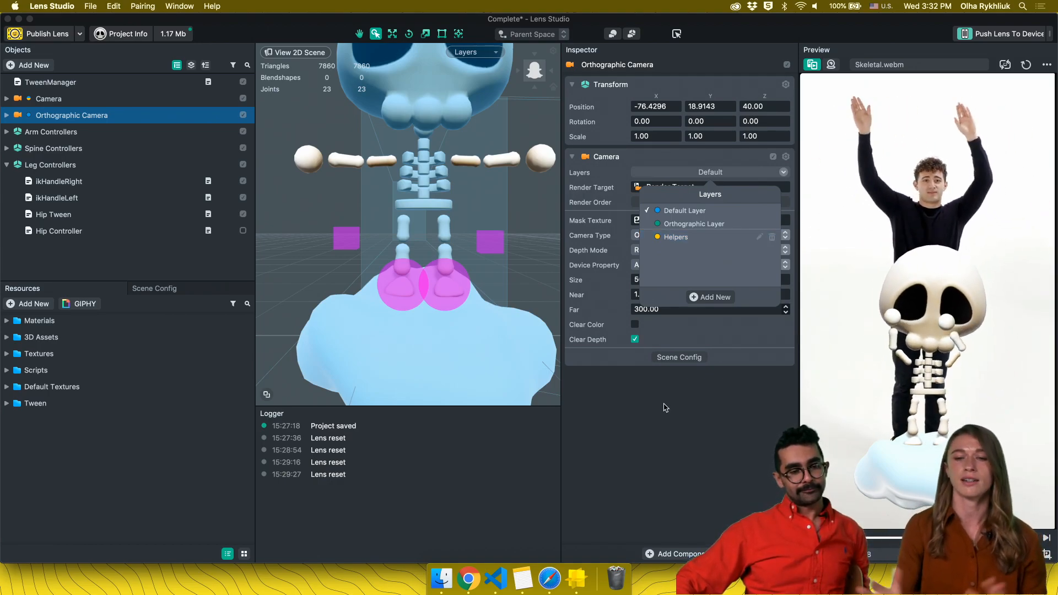
{"action": "left_click", "coordinate": [667, 437]}
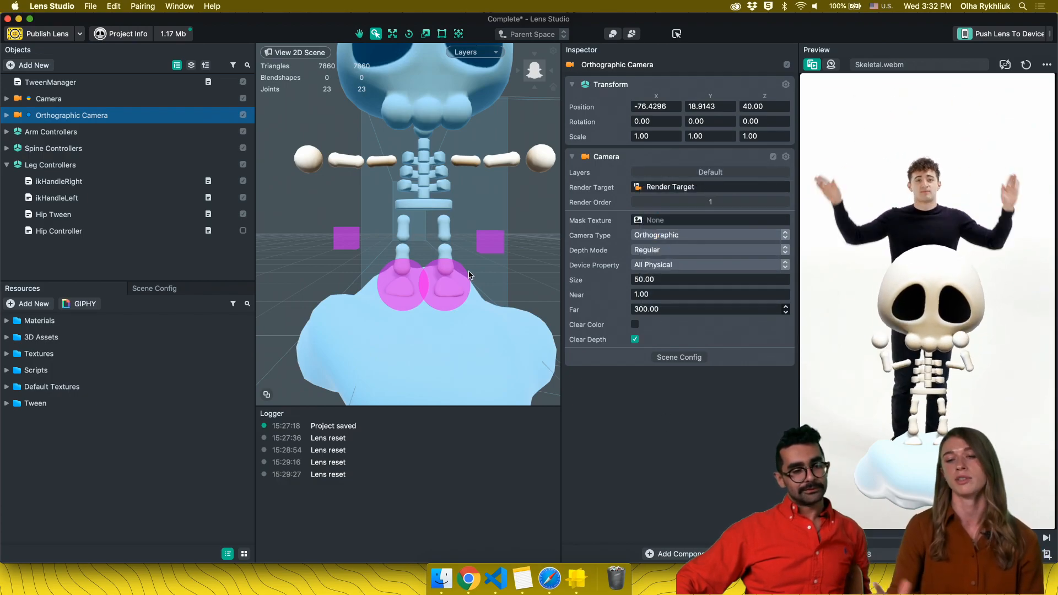
Compare ikHandleRight's IK Controller 2D inputs with the leg triangle illustrations in the forum post, and return to Lens Studio
{"action": "left_click", "coordinate": [55, 181]}
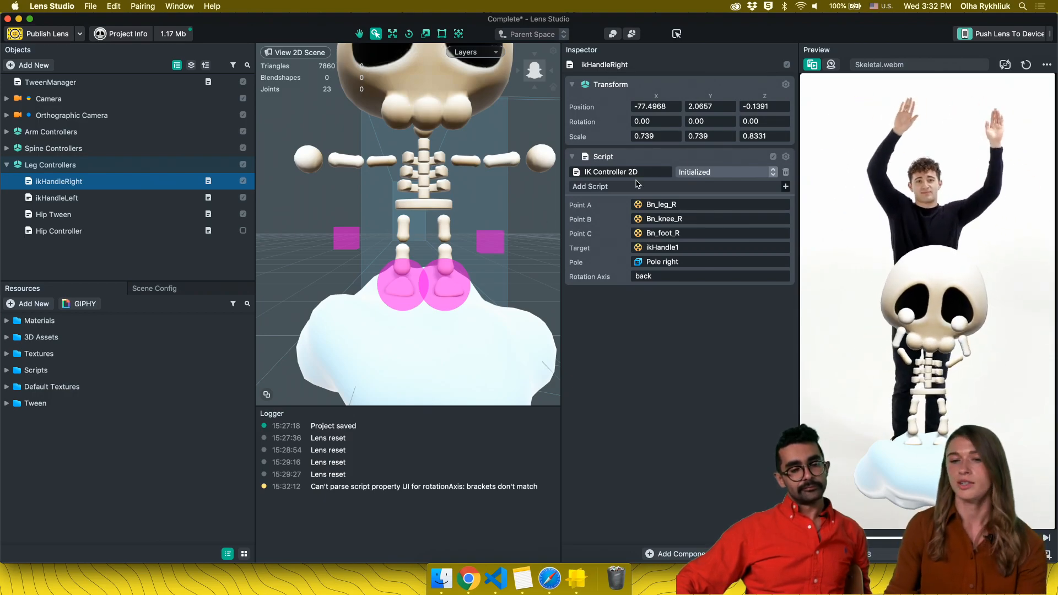
{"action": "key", "text": "super+Tab"}
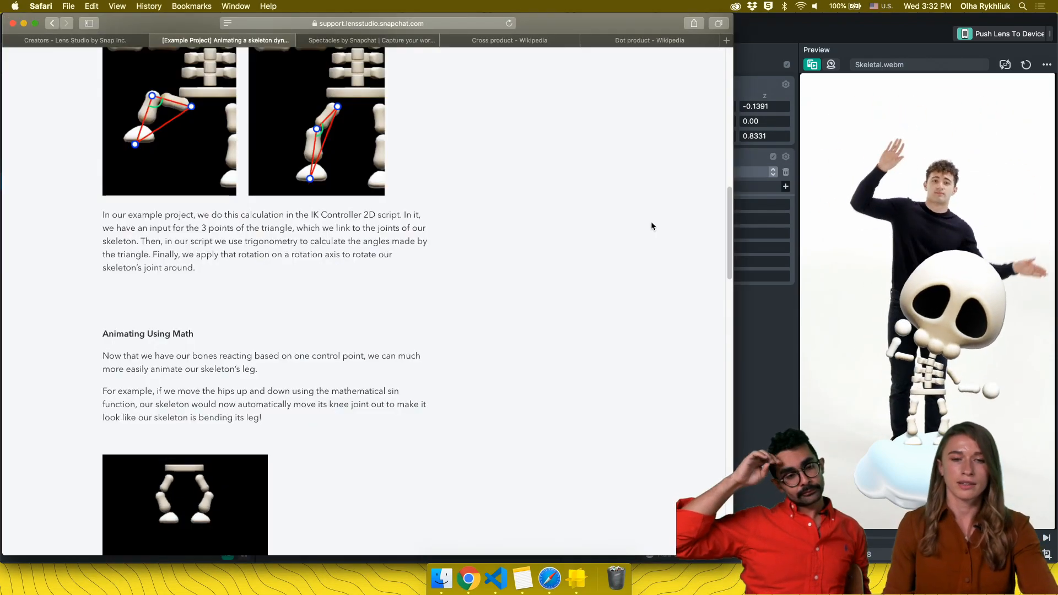
{"action": "scroll", "coordinate": [488, 134], "scroll_direction": "up", "scroll_amount": 2}
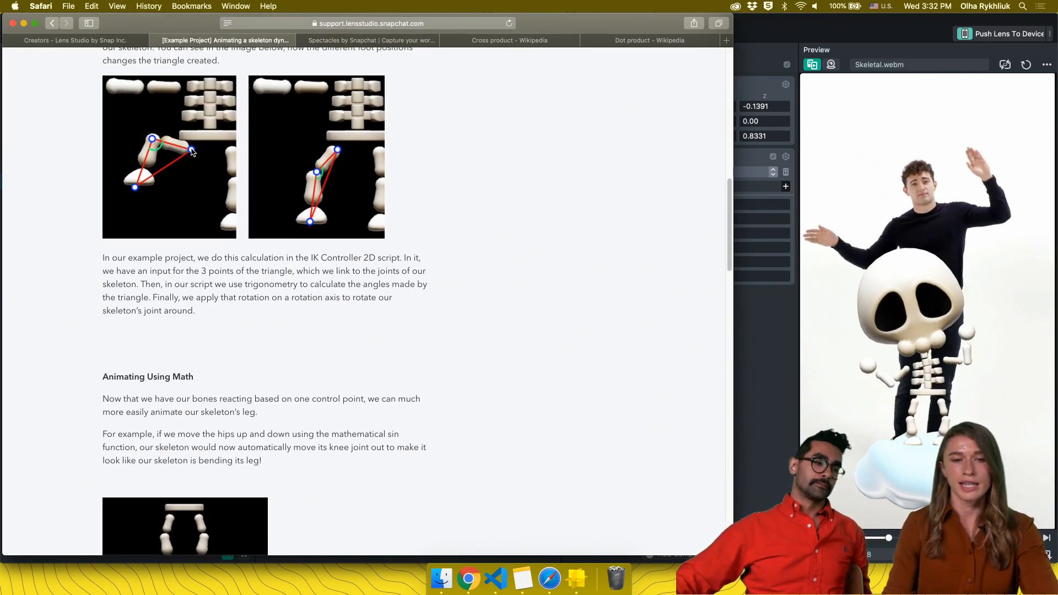
{"action": "key", "text": "super+Tab"}
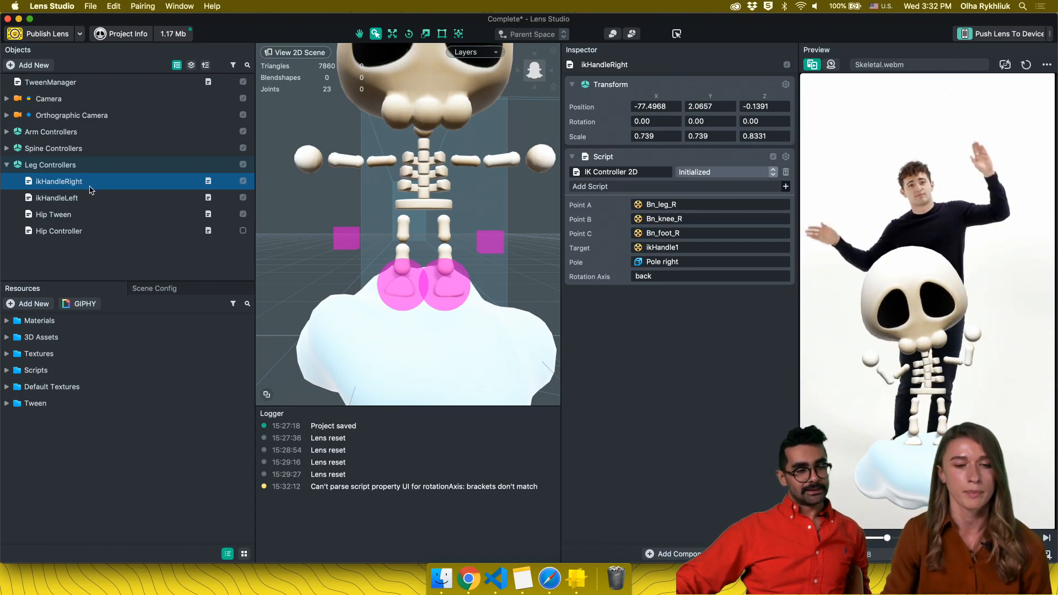
Disable the Hip Tween object under Leg Controllers
{"action": "left_click", "coordinate": [243, 216]}
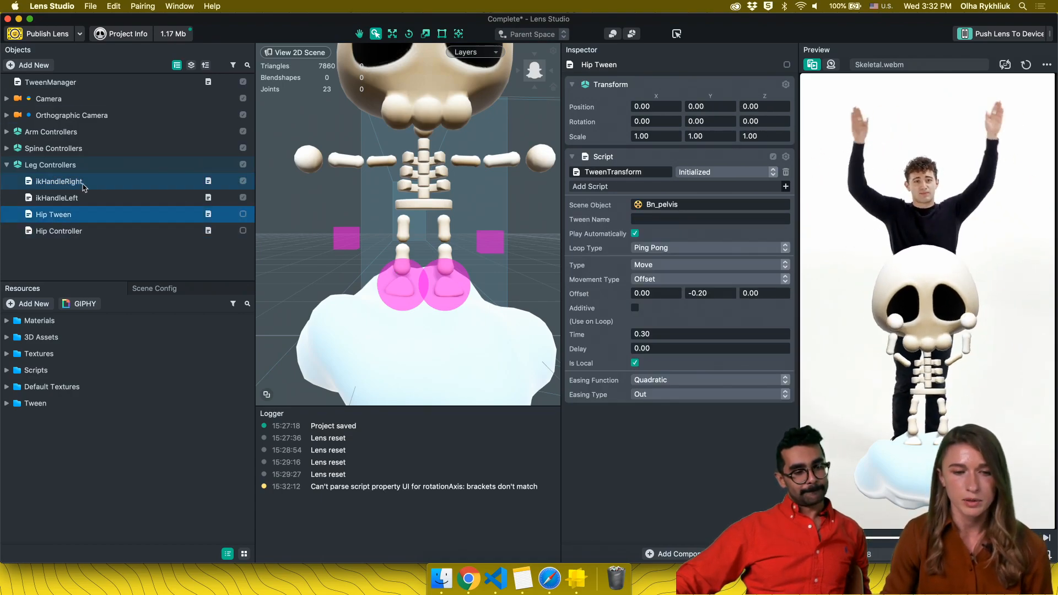
Try moving ikHandle1 of skeleton_anim_001 slightly upward in the scene, undo the move, and reset the lens preview
{"action": "left_click", "coordinate": [394, 304]}
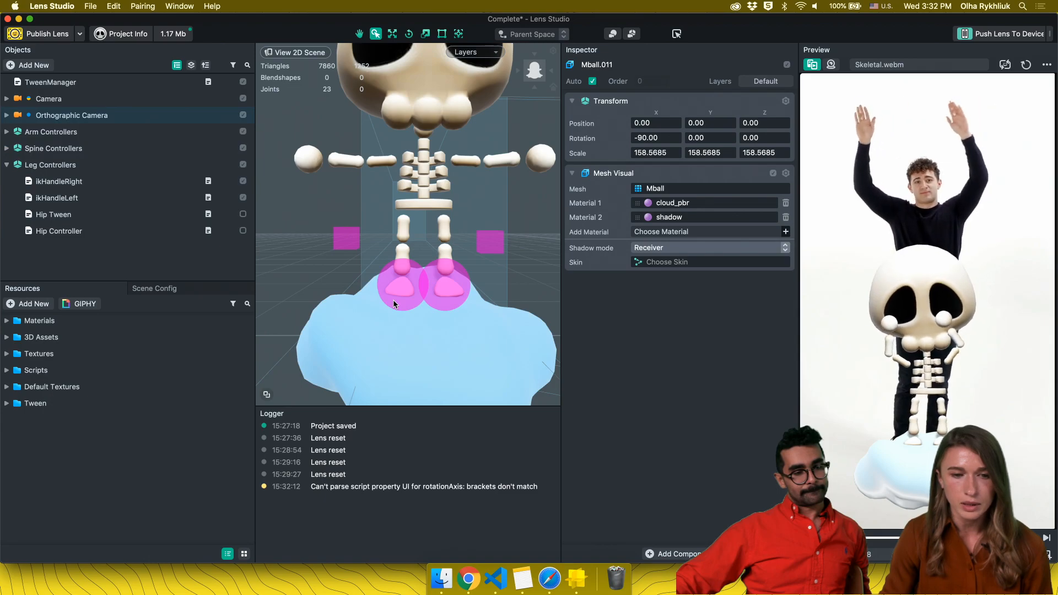
{"action": "left_click", "coordinate": [6, 115]}
{"action": "scroll", "coordinate": [98, 157], "scroll_direction": "down", "scroll_amount": 4}
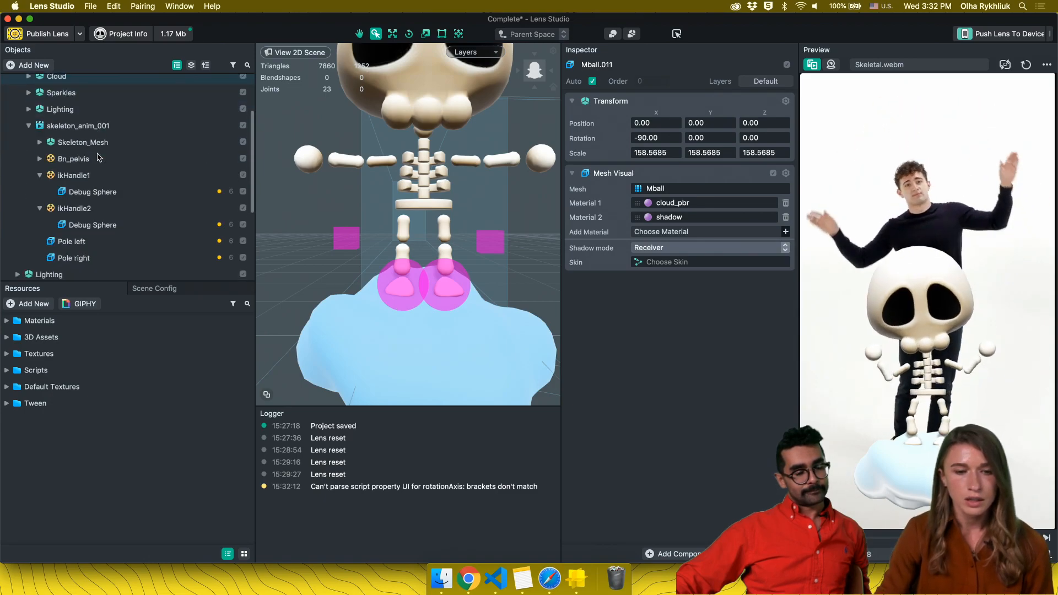
{"action": "scroll", "coordinate": [99, 157], "scroll_direction": "down", "scroll_amount": 3}
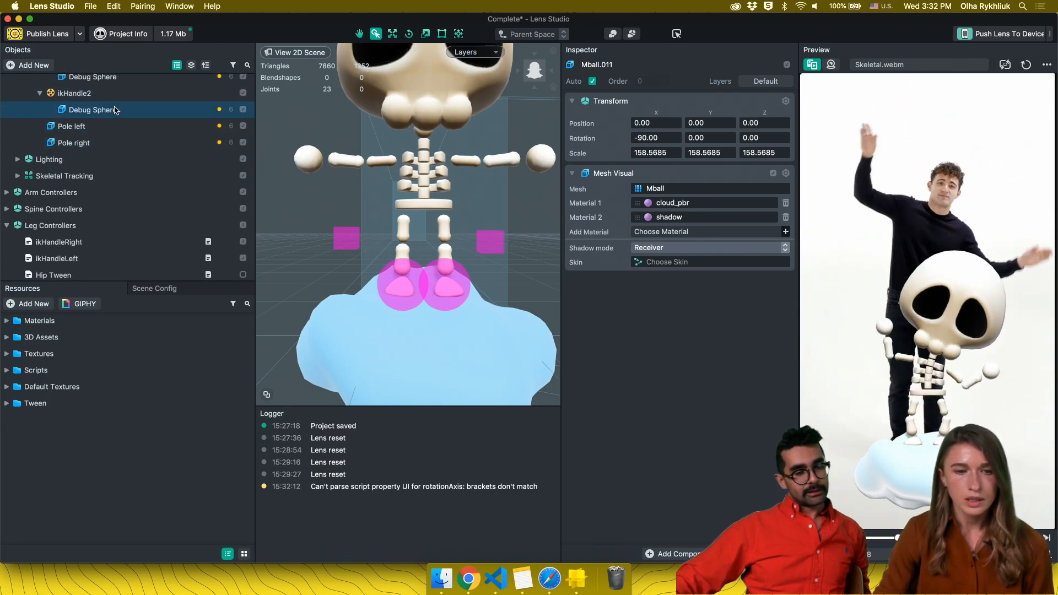
{"action": "scroll", "coordinate": [116, 104], "scroll_direction": "up", "scroll_amount": 2}
{"action": "left_click", "coordinate": [78, 86]}
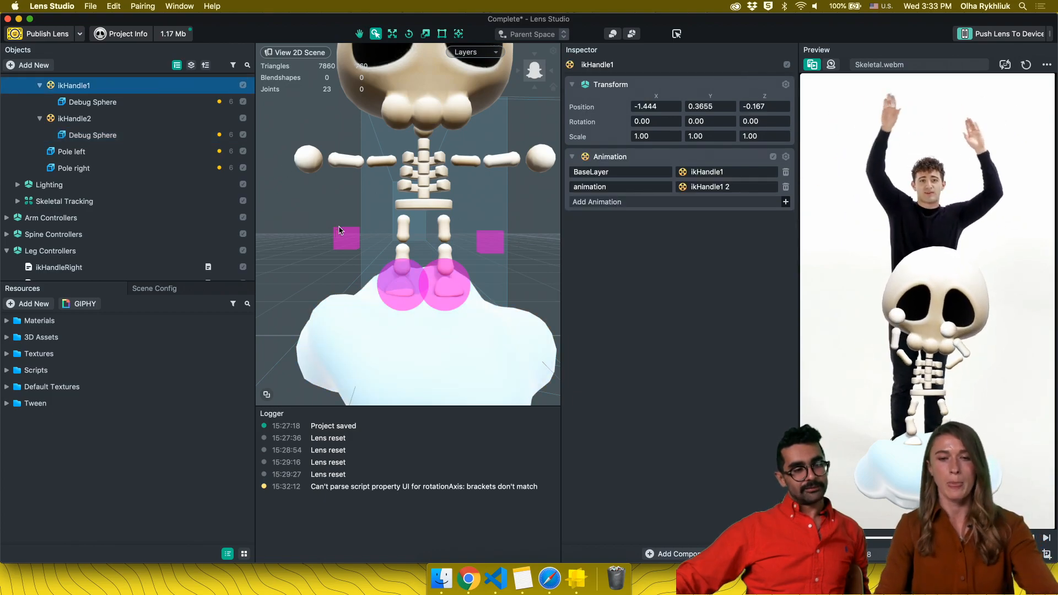
{"action": "key", "text": "w"}
{"action": "mouse_move", "coordinate": [418, 279]}
{"action": "left_mouse_down"}
{"action": "mouse_move", "coordinate": [394, 261]}
{"action": "mouse_move", "coordinate": [416, 267]}
{"action": "mouse_move", "coordinate": [413, 248]}
{"action": "mouse_move", "coordinate": [431, 264]}
{"action": "left_mouse_up"}
{"action": "key", "text": "super+z"}
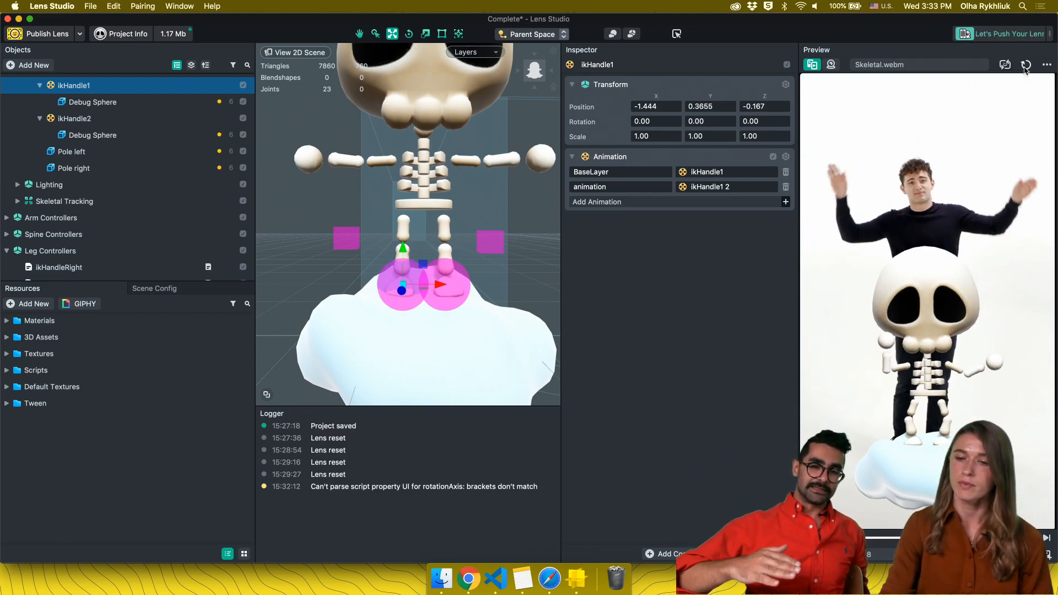
{"action": "left_click", "coordinate": [1025, 65]}
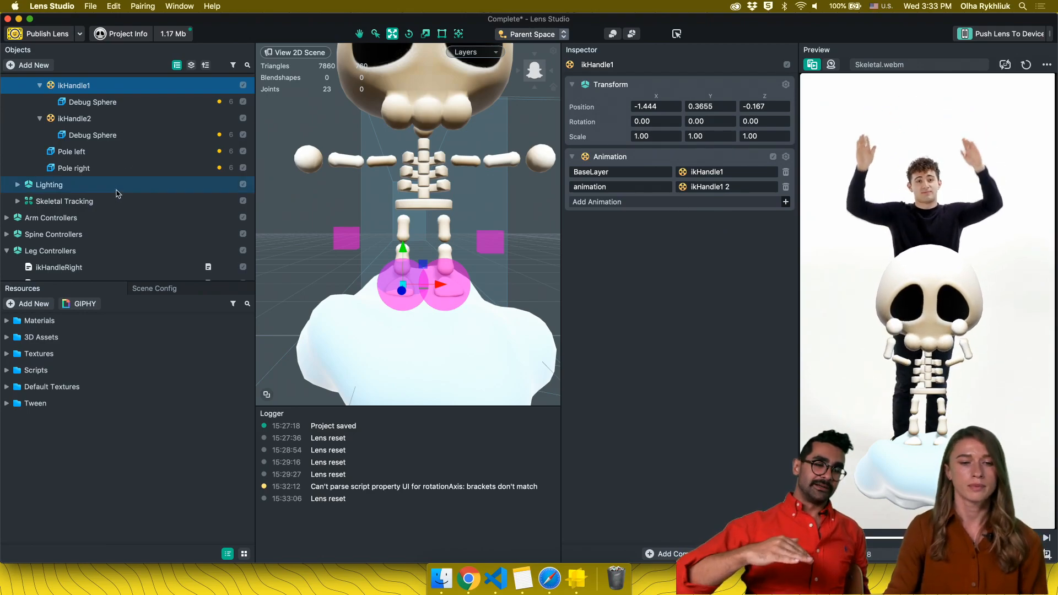
Examine the input declarations of ikHandleRight's IK Controller 2D script in Visual Studio Code, and return to Lens Studio
{"action": "scroll", "coordinate": [110, 193], "scroll_direction": "down", "scroll_amount": 3}
{"action": "left_click", "coordinate": [66, 206]}
{"action": "left_click", "coordinate": [100, 223]}
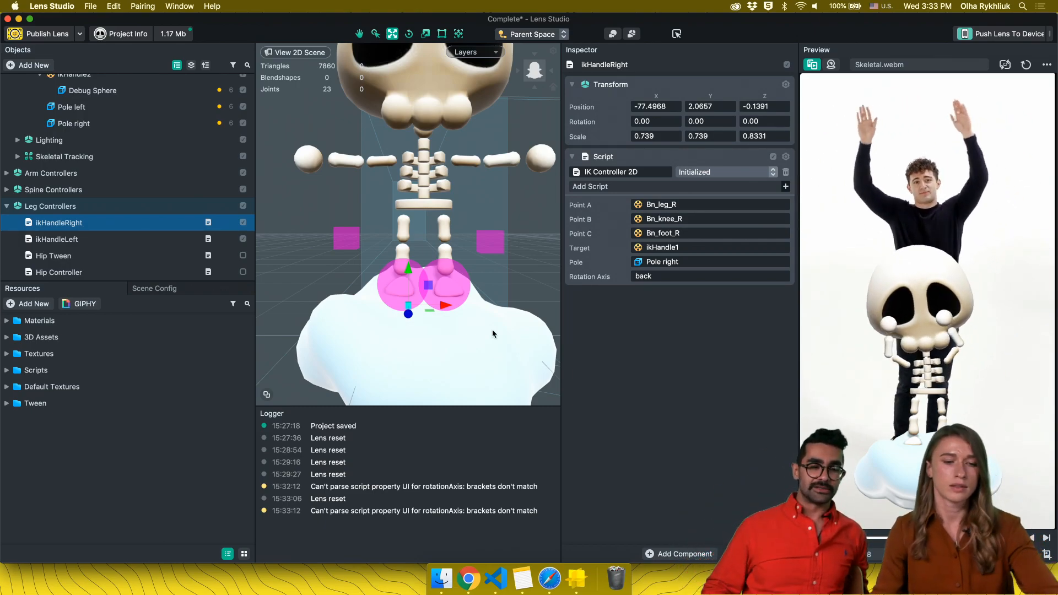
{"action": "left_click", "coordinate": [7, 370]}
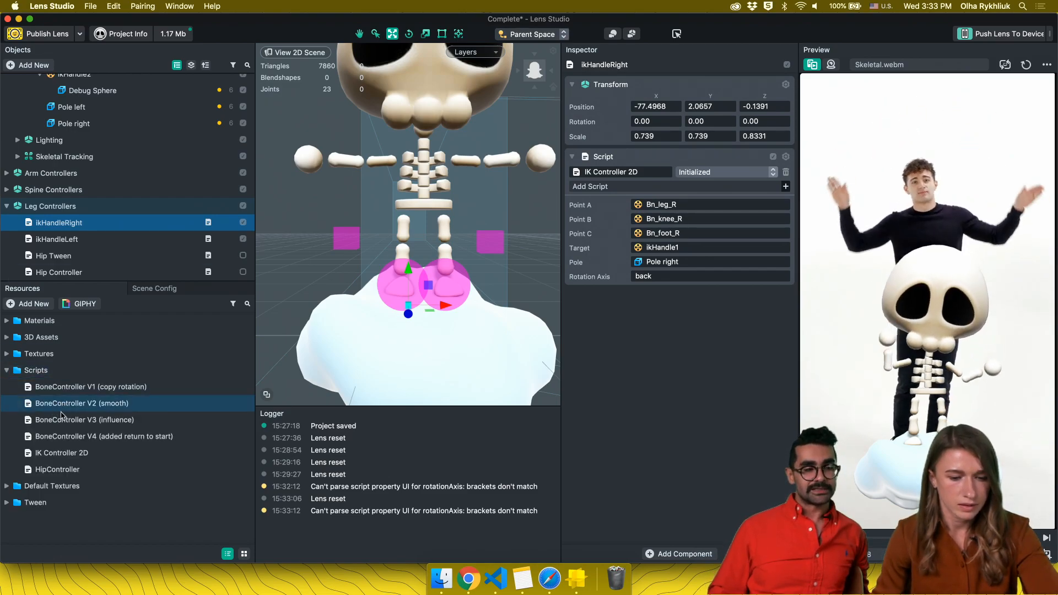
{"action": "double_click", "coordinate": [57, 453]}
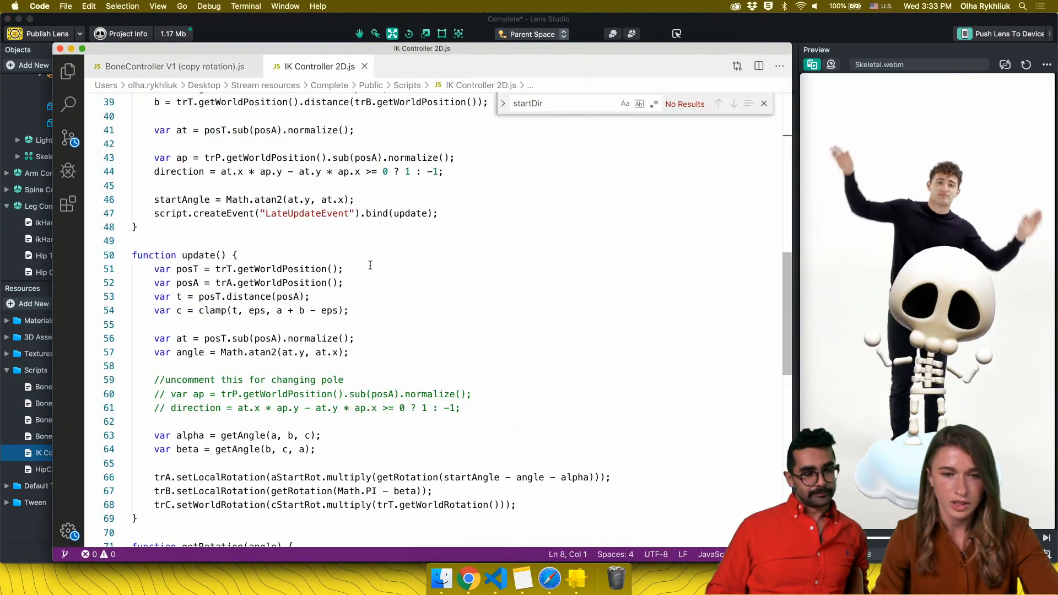
{"action": "scroll", "coordinate": [370, 265], "scroll_direction": "up", "scroll_amount": 12}
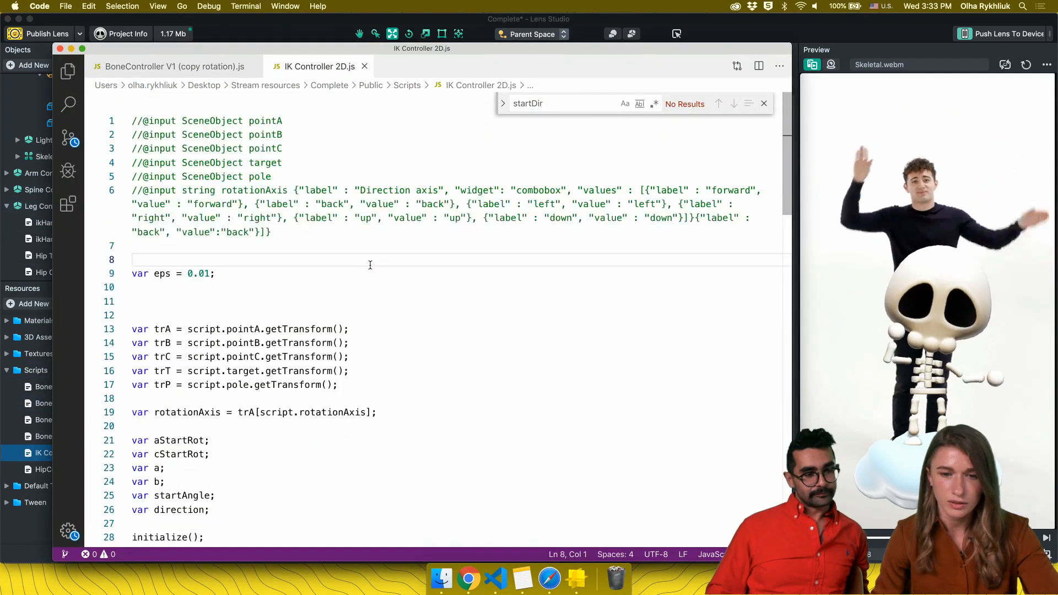
{"action": "left_click", "coordinate": [292, 231]}
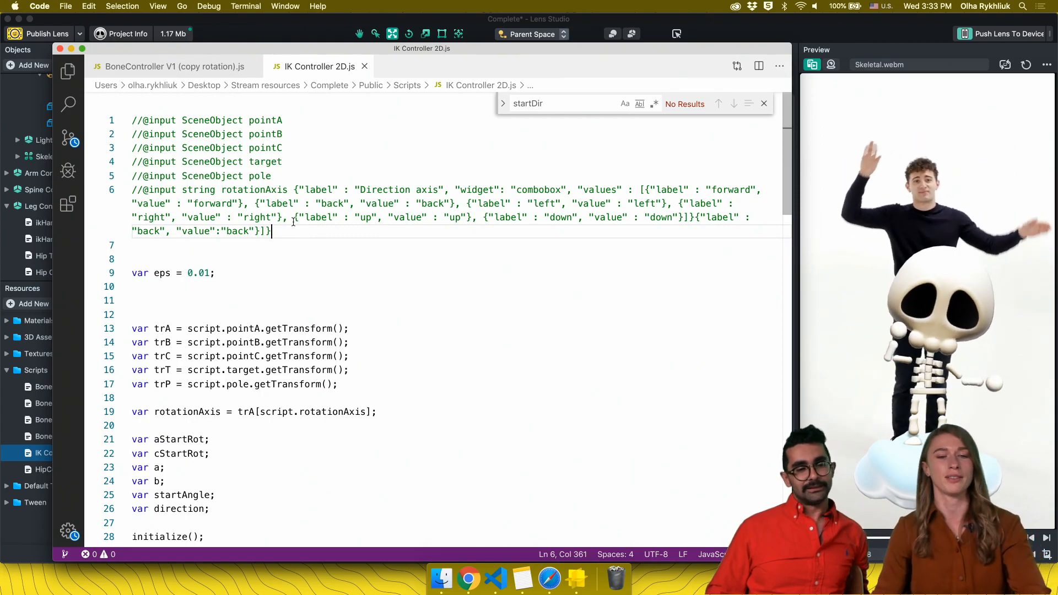
{"action": "key", "text": "super+Tab"}
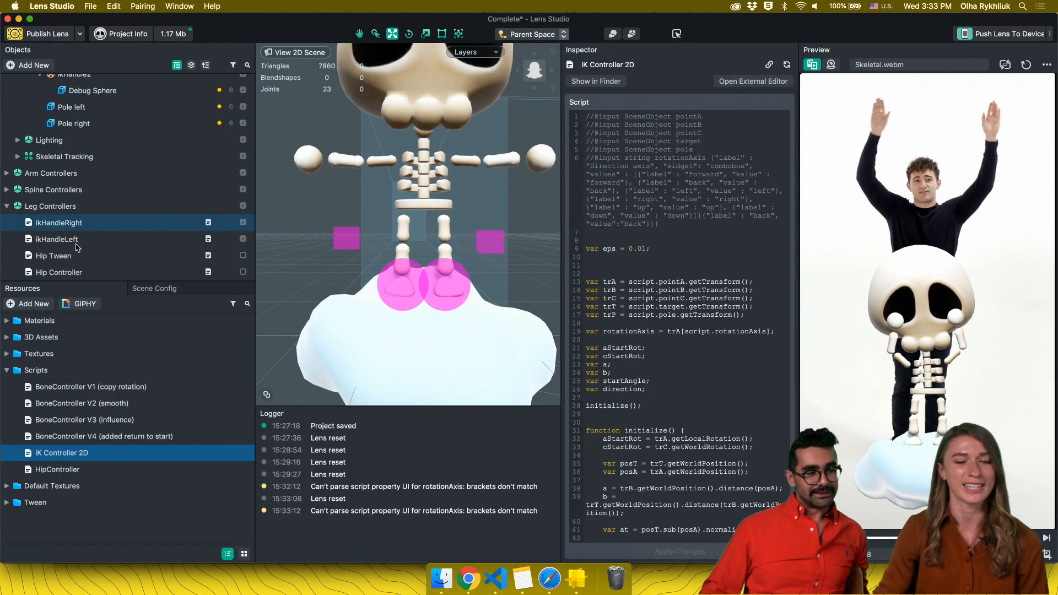
Check the Hip Controller and ikHandleRight script inputs, and try moving the Bn_pelvis bone of skeleton_anim_001 in the scene
{"action": "left_click", "coordinate": [58, 272]}
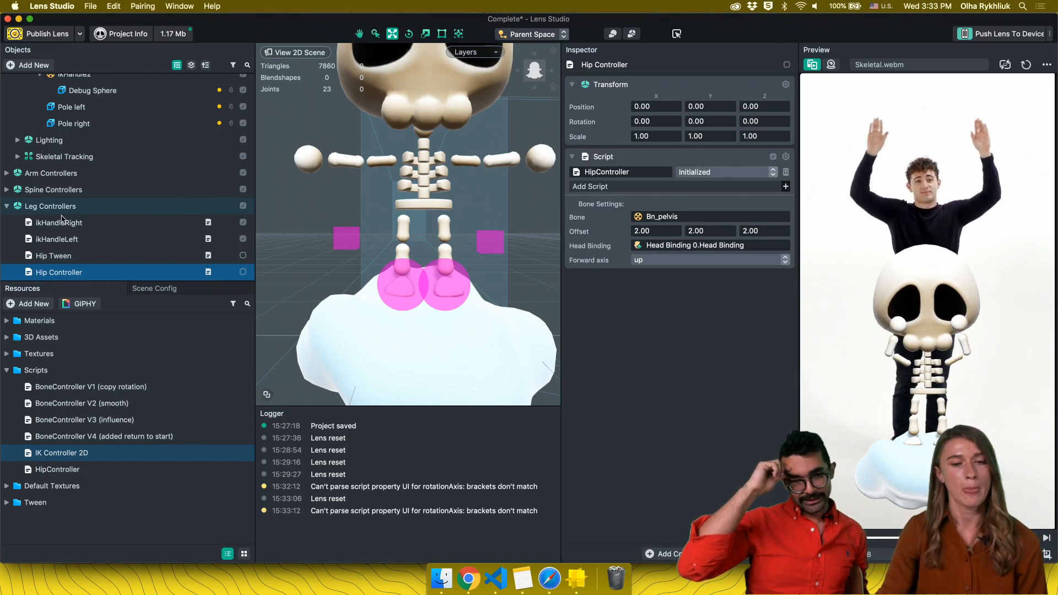
{"action": "left_click", "coordinate": [59, 223]}
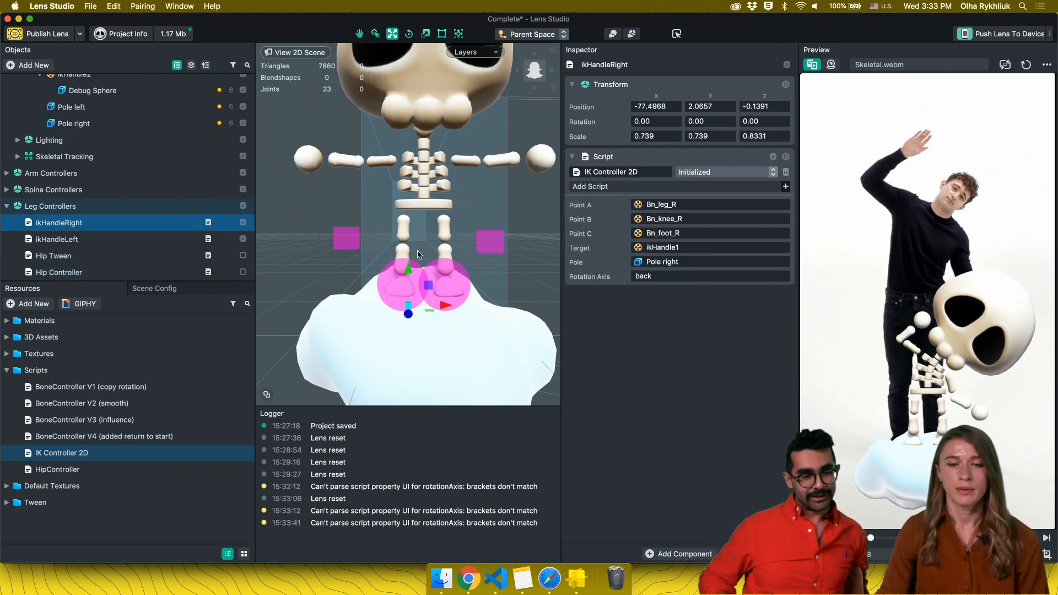
{"action": "scroll", "coordinate": [154, 173], "scroll_direction": "up", "scroll_amount": 2}
{"action": "scroll", "coordinate": [129, 107], "scroll_direction": "up", "scroll_amount": 6}
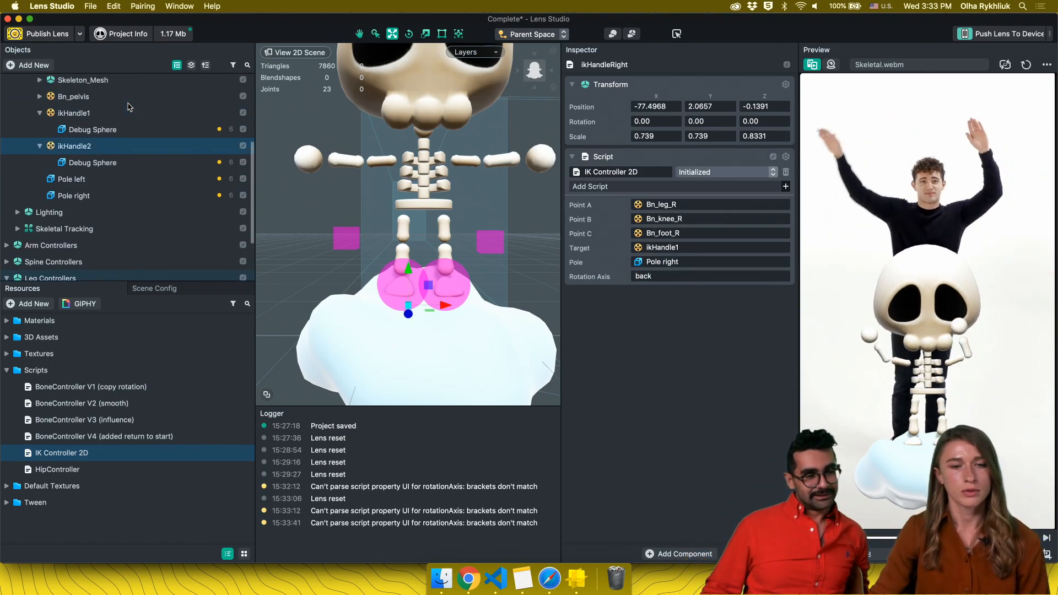
{"action": "left_click", "coordinate": [98, 156]}
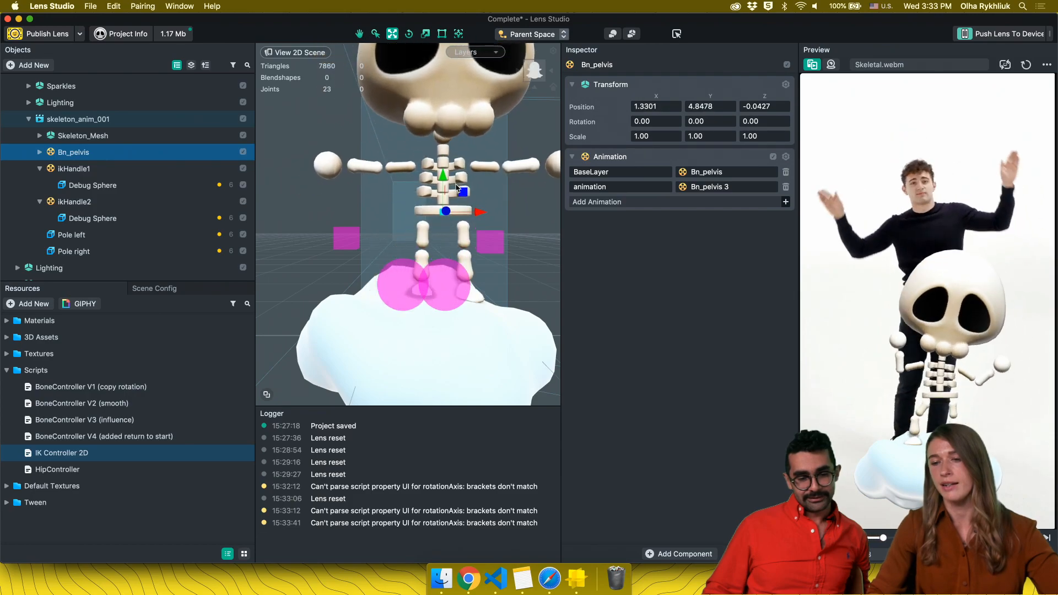
{"action": "mouse_move", "coordinate": [456, 202]}
{"action": "left_mouse_down"}
{"action": "mouse_move", "coordinate": [444, 98]}
{"action": "mouse_move", "coordinate": [353, 125]}
{"action": "mouse_move", "coordinate": [437, 152]}
{"action": "mouse_move", "coordinate": [498, 93]}
{"action": "mouse_move", "coordinate": [447, 203]}
{"action": "left_mouse_up"}
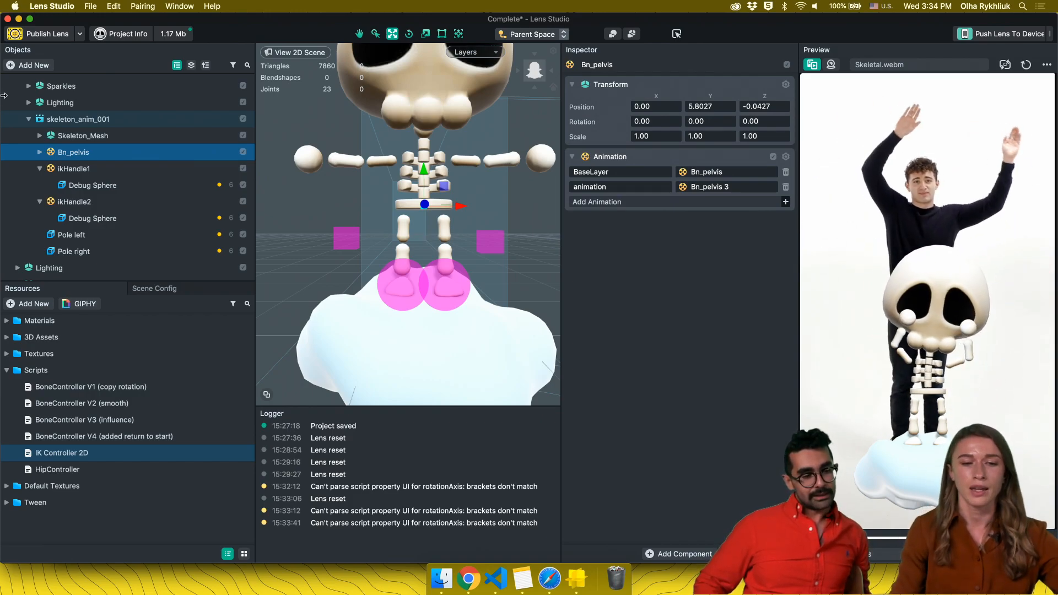
Collapse ikHandle1, ikHandle2 and the skeleton_anim_001 hierarchy to bring the Leg Controllers objects back into reach
{"action": "left_click", "coordinate": [38, 168]}
{"action": "left_click", "coordinate": [40, 185]}
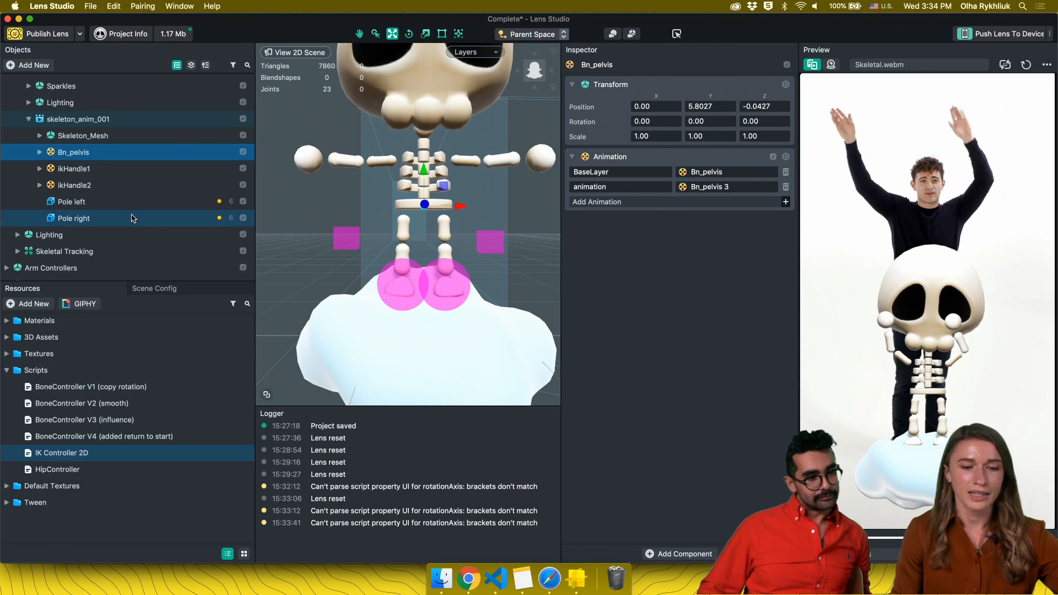
{"action": "scroll", "coordinate": [132, 218], "scroll_direction": "down", "scroll_amount": 2}
{"action": "scroll", "coordinate": [132, 218], "scroll_direction": "up", "scroll_amount": 4}
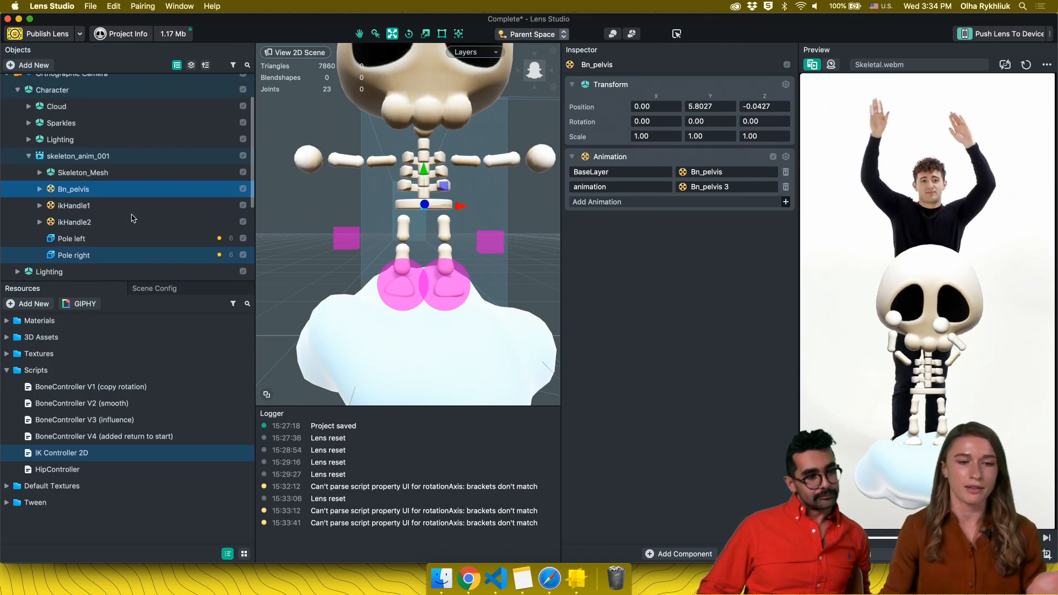
{"action": "left_click", "coordinate": [28, 156]}
{"action": "scroll", "coordinate": [165, 231], "scroll_direction": "down", "scroll_amount": 2}
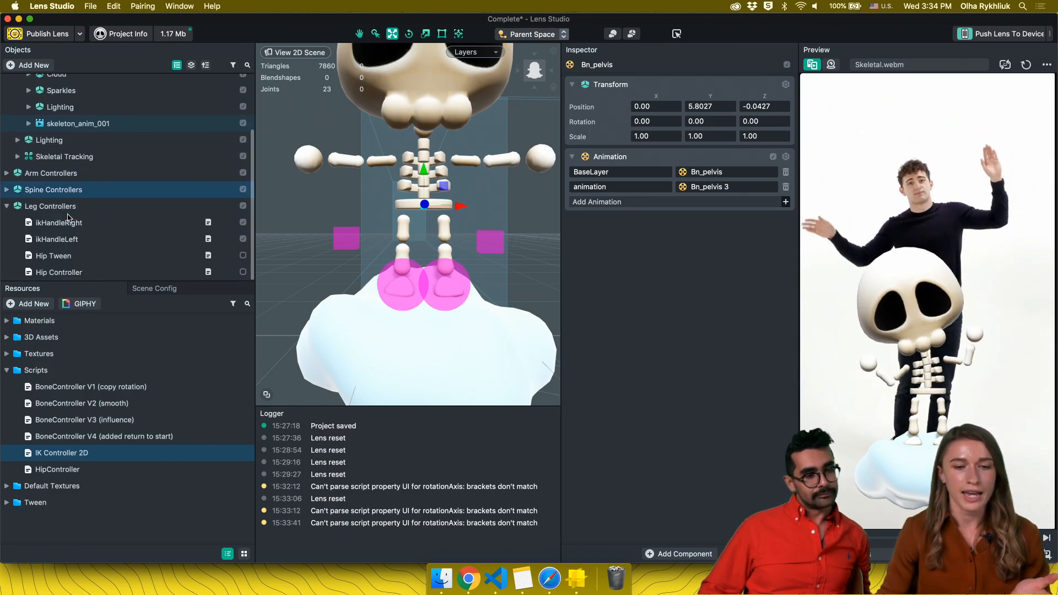
Preview Hip Tween briefly, enable Hip Controller in its place, and test it on the webcam feed before returning to Skeletal.webm
{"action": "left_click", "coordinate": [222, 256]}
{"action": "left_click", "coordinate": [243, 255]}
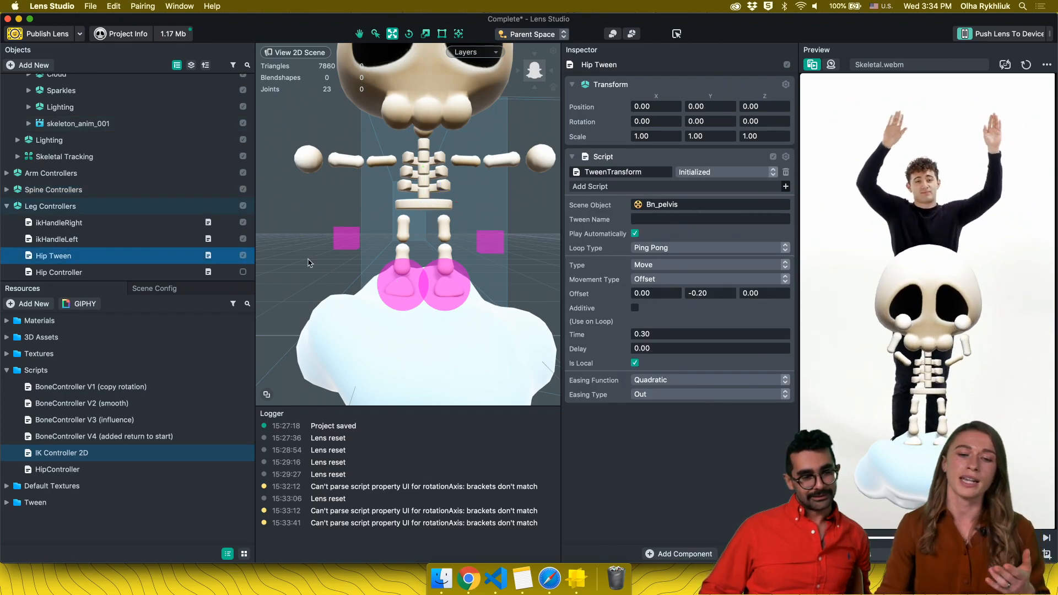
{"action": "left_click", "coordinate": [243, 255]}
{"action": "left_click", "coordinate": [243, 271]}
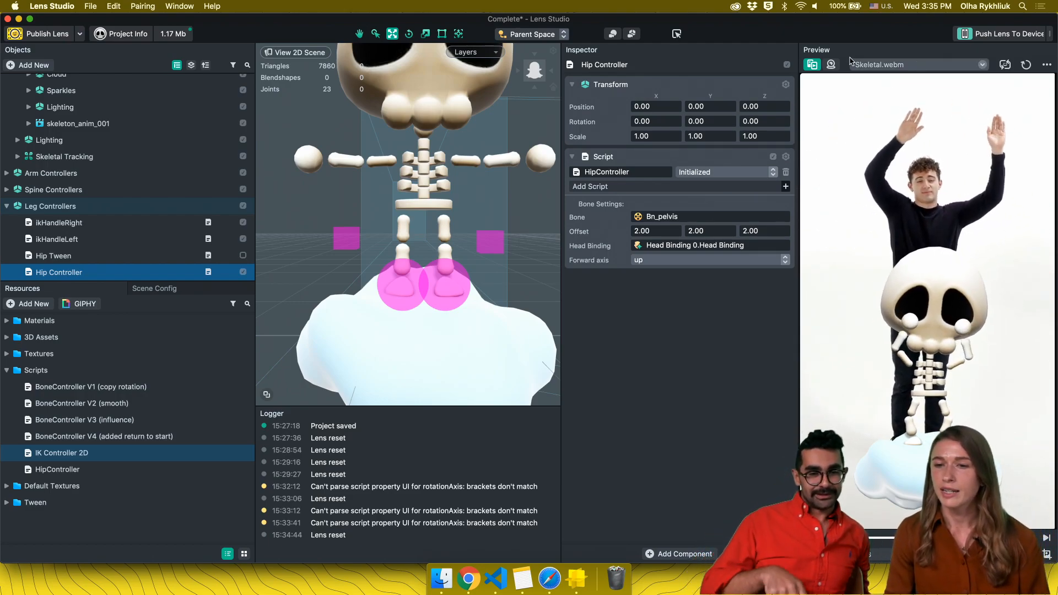
{"action": "left_click", "coordinate": [831, 64]}
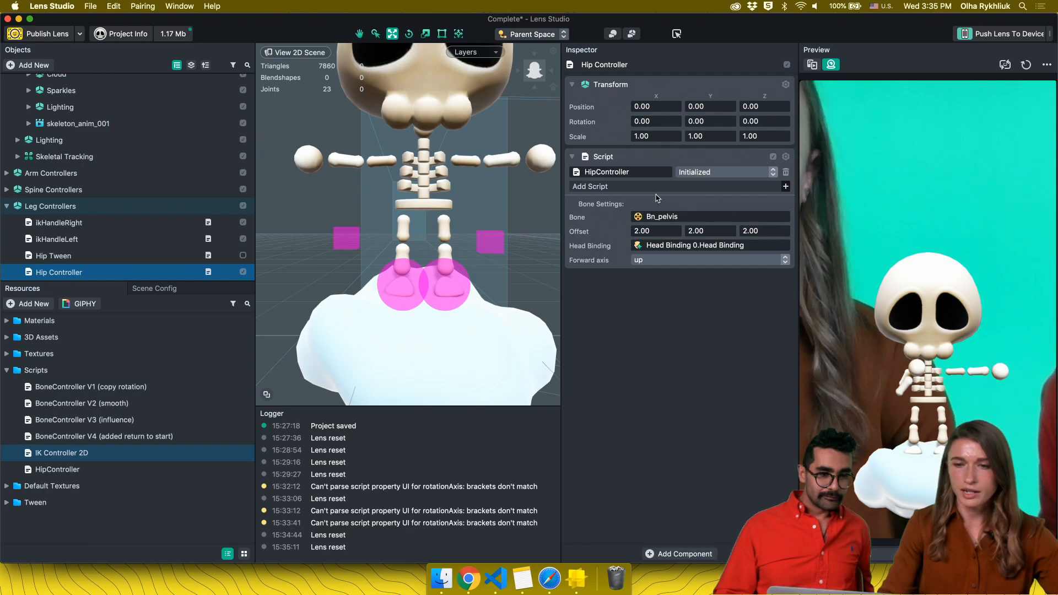
{"action": "left_click", "coordinate": [824, 65]}
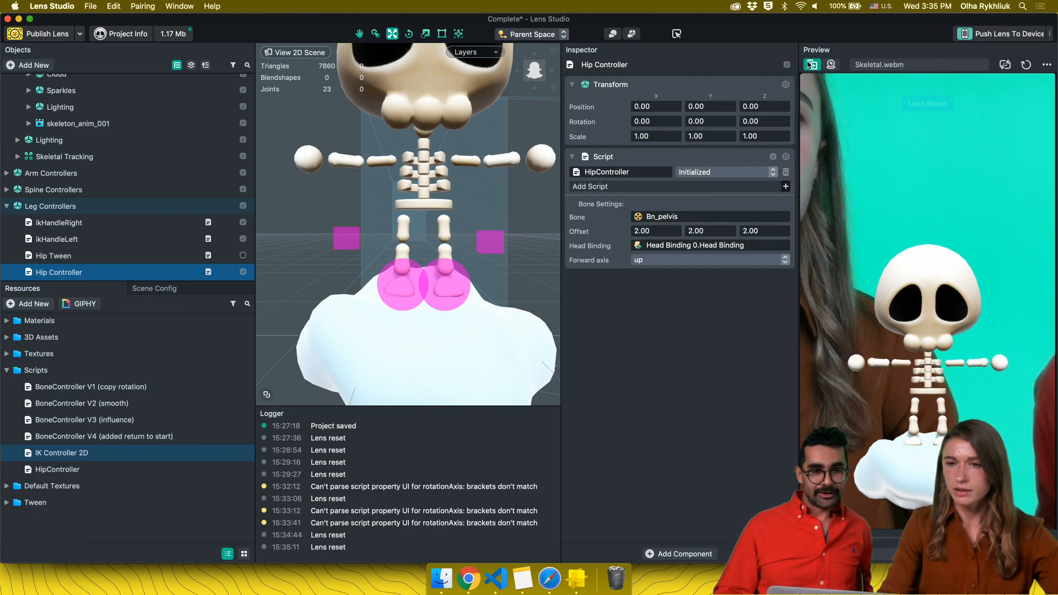
Set all three Offset values of the Hip Controller's HipController script to 10
{"action": "double_click", "coordinate": [643, 231]}
{"action": "type", "text": "10"}
{"action": "key", "text": "Return"}
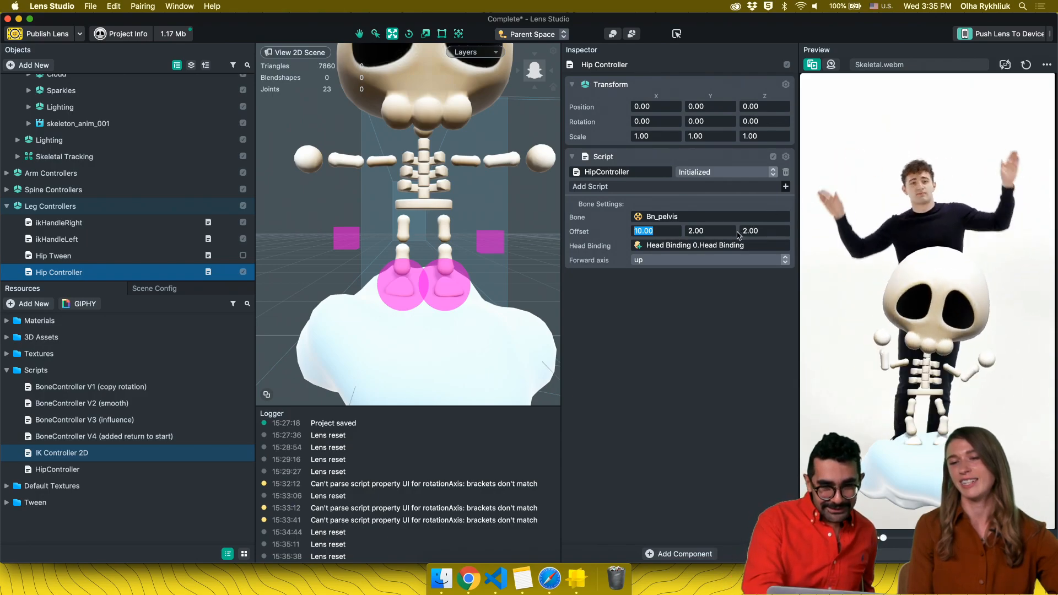
{"action": "key", "text": "Tab"}
{"action": "type", "text": "10"}
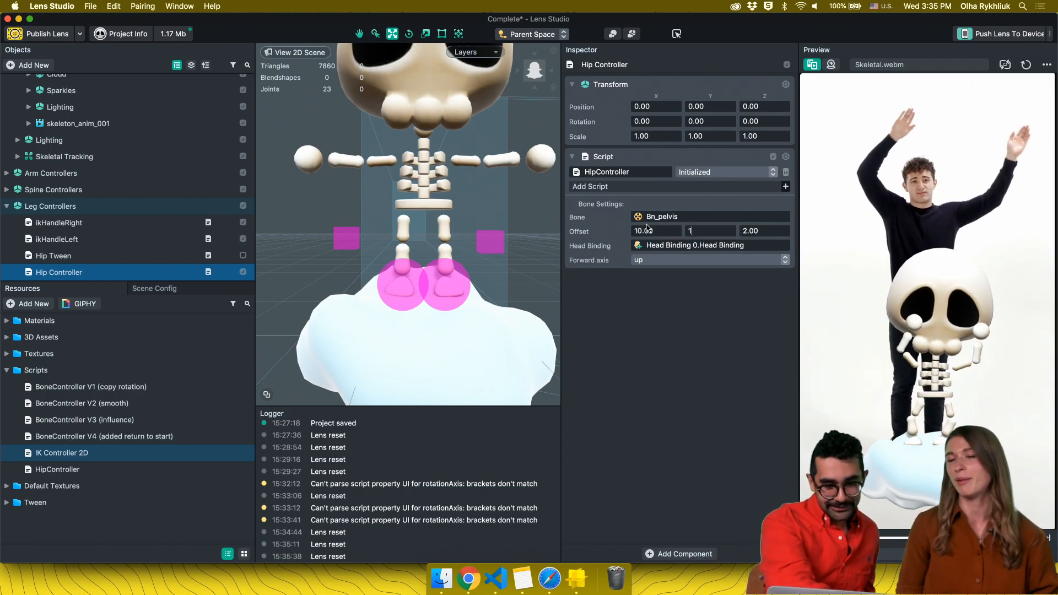
{"action": "key", "text": "Tab"}
{"action": "type", "text": "10"}
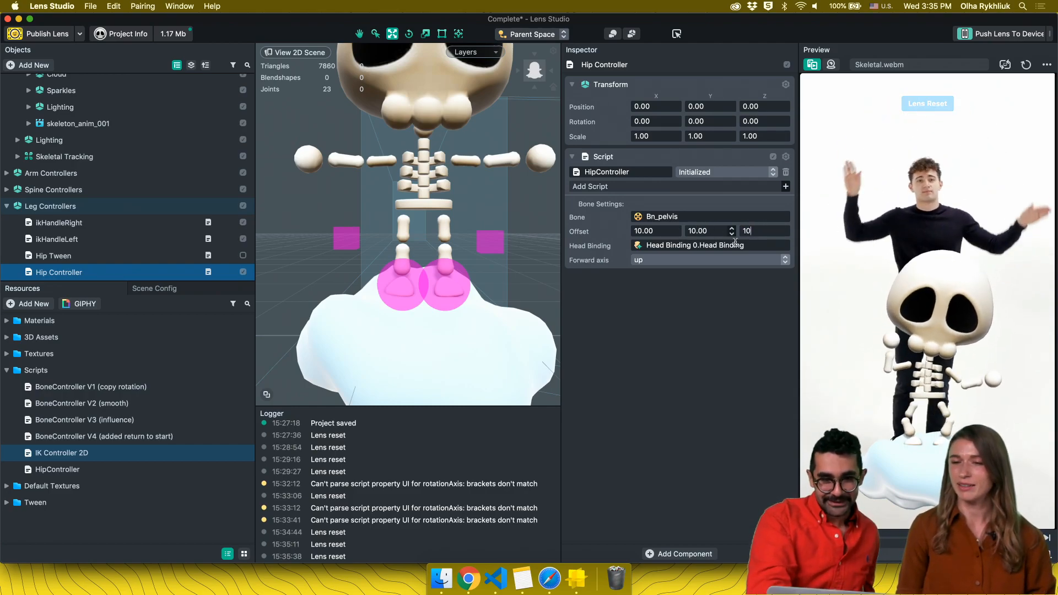
{"action": "key", "text": "Return"}
Test the hip offset on the webcam feed, return to the Skeletal.webm preview, and set the X and Y Offset to 2
{"action": "left_click", "coordinate": [830, 64]}
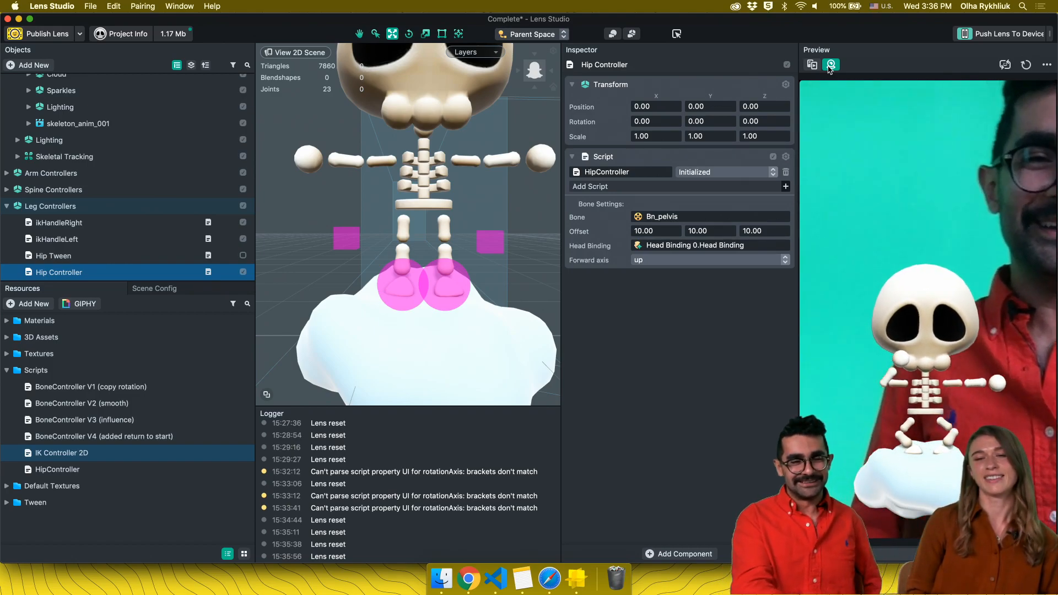
{"action": "left_click", "coordinate": [811, 65]}
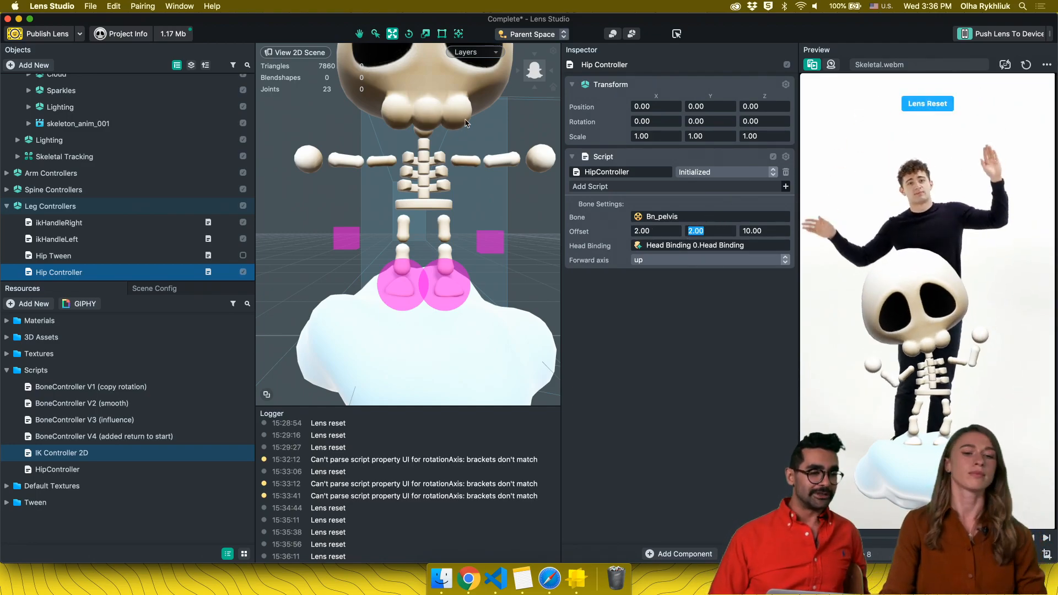
{"action": "key", "text": "Return"}
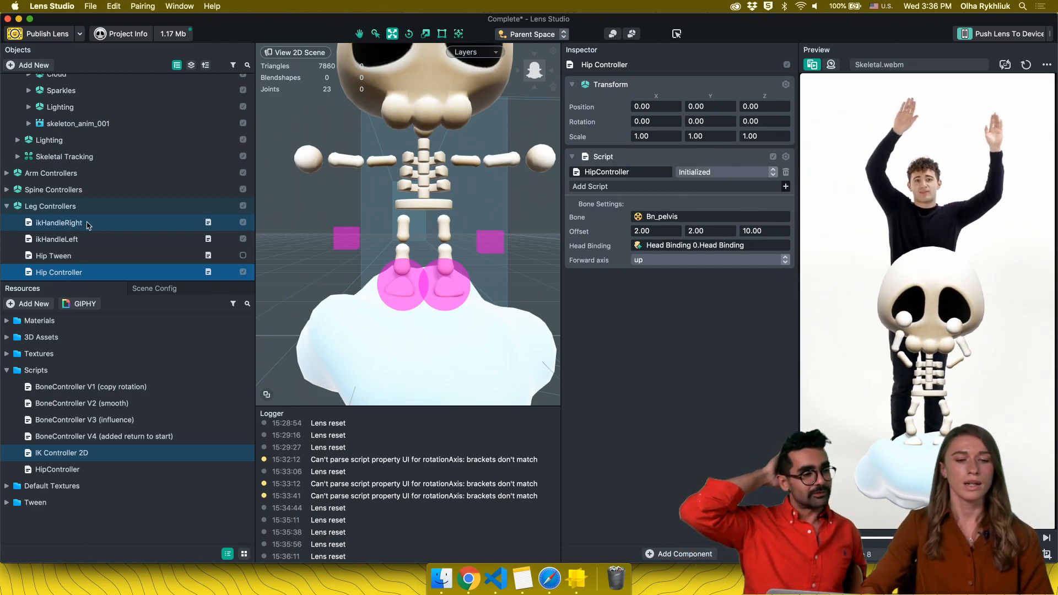
Open the BoneController V1 (copy rotation) script in Visual Studio Code and examine the getAngle call in updateRotation
{"action": "double_click", "coordinate": [114, 387]}
{"action": "scroll", "coordinate": [396, 299], "scroll_direction": "down", "scroll_amount": 1}
{"action": "scroll", "coordinate": [397, 299], "scroll_direction": "down", "scroll_amount": 1}
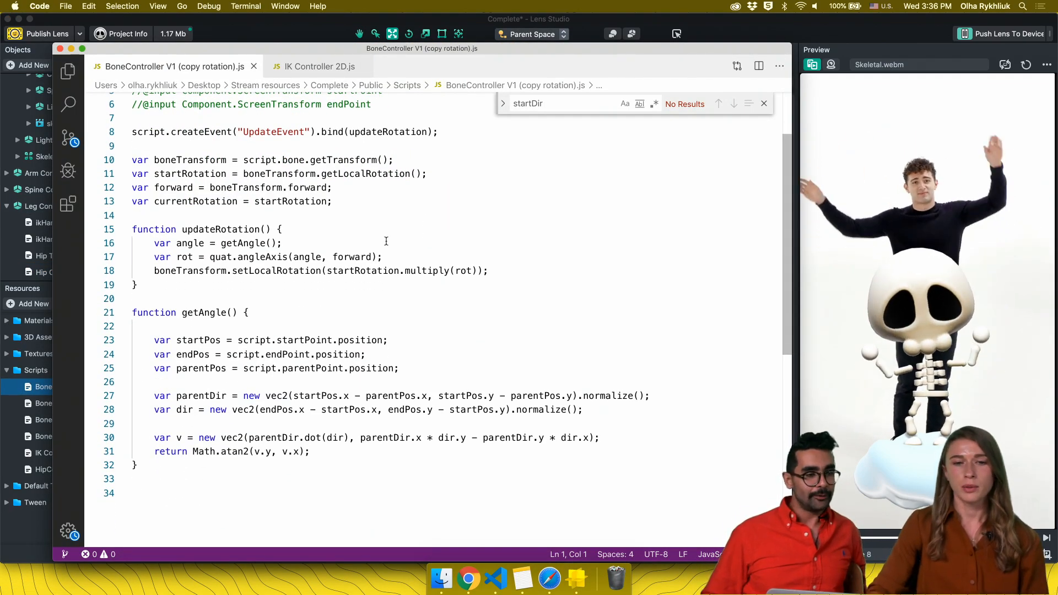
{"action": "scroll", "coordinate": [386, 241], "scroll_direction": "up", "scroll_amount": 2}
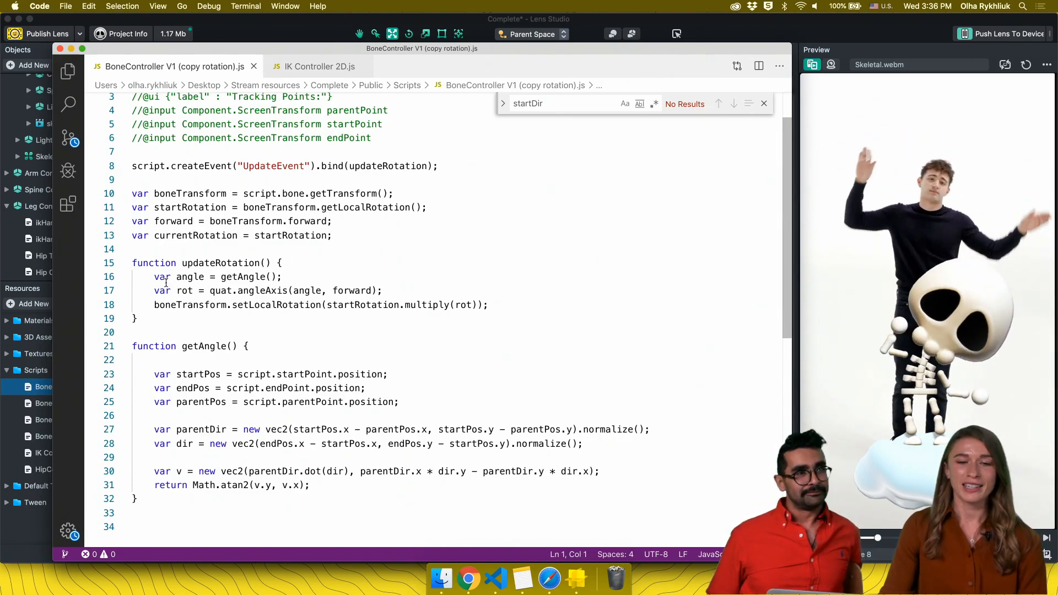
{"action": "left_click_drag", "start_coordinate": [155, 276], "coordinate": [282, 277]}
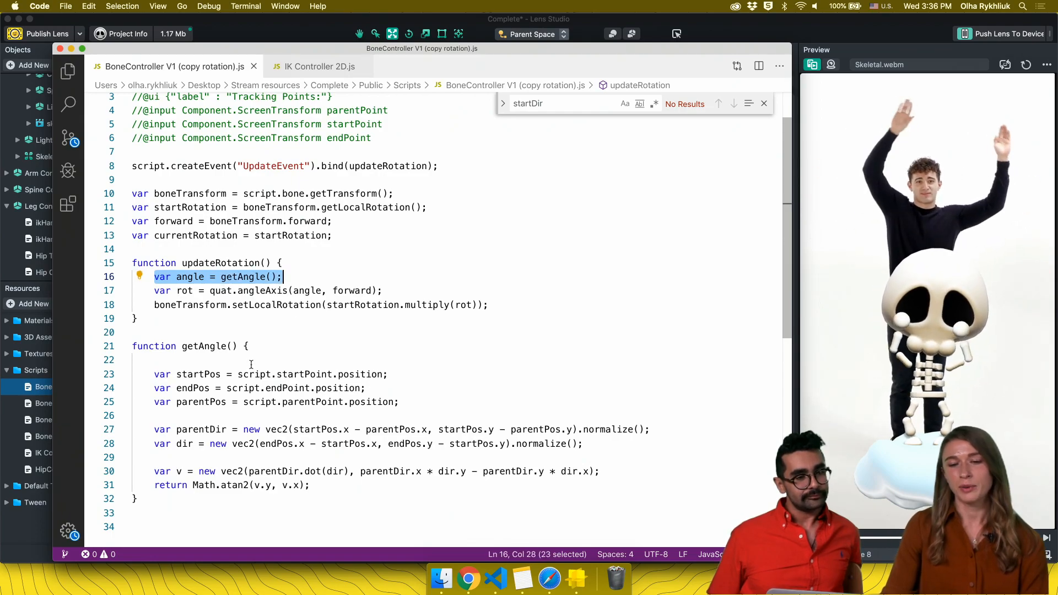
Examine how getAngle reads the start, end and parent point positions from the script's ScreenTransform inputs
{"action": "left_click_drag", "start_coordinate": [180, 378], "coordinate": [221, 401]}
{"action": "left_click", "coordinate": [415, 380]}
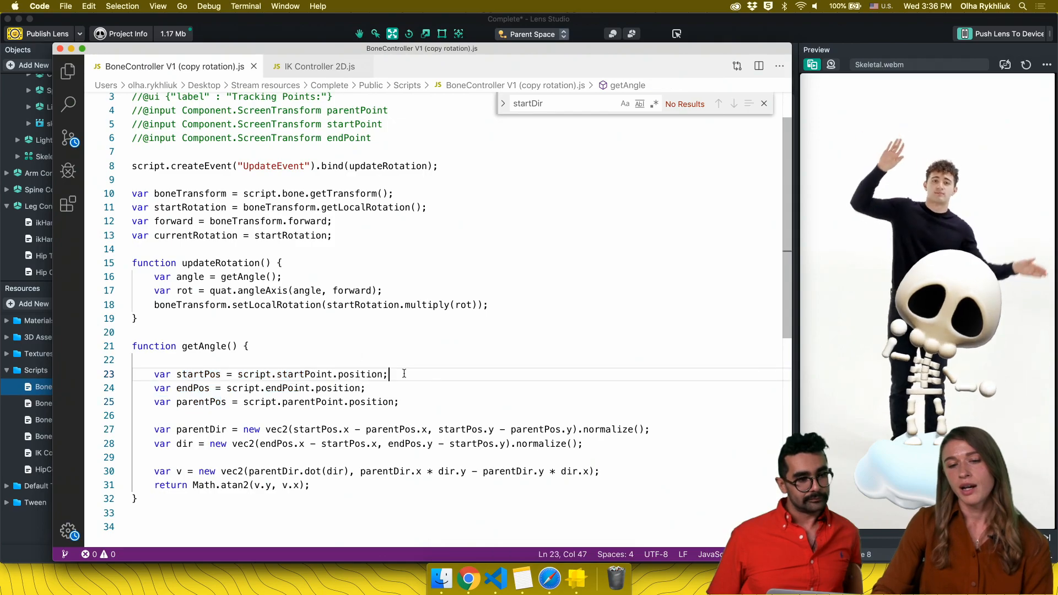
{"action": "left_click", "coordinate": [237, 375]}
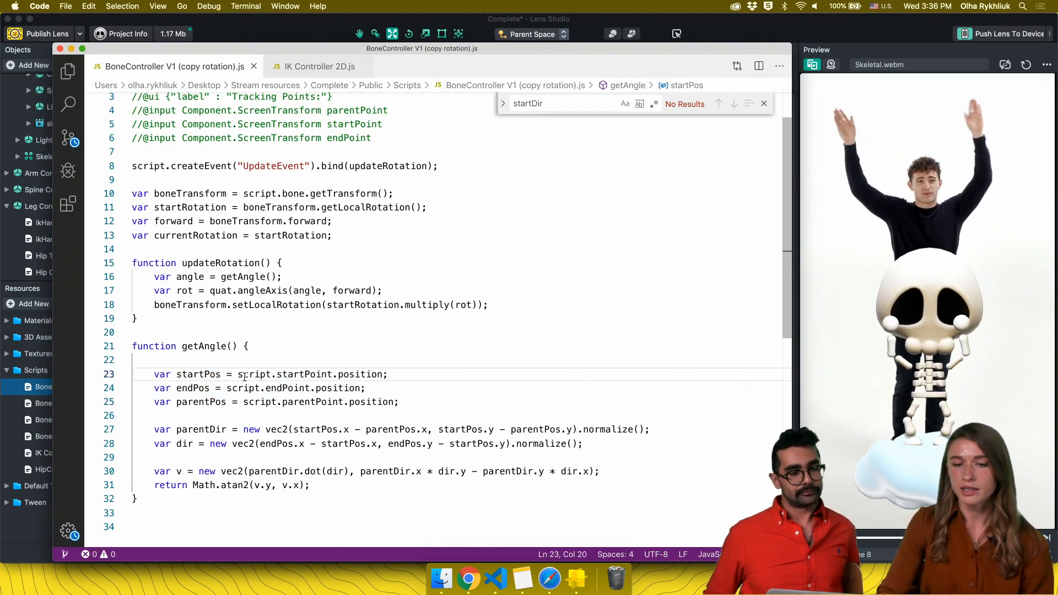
{"action": "left_click_drag", "start_coordinate": [238, 376], "coordinate": [346, 375]}
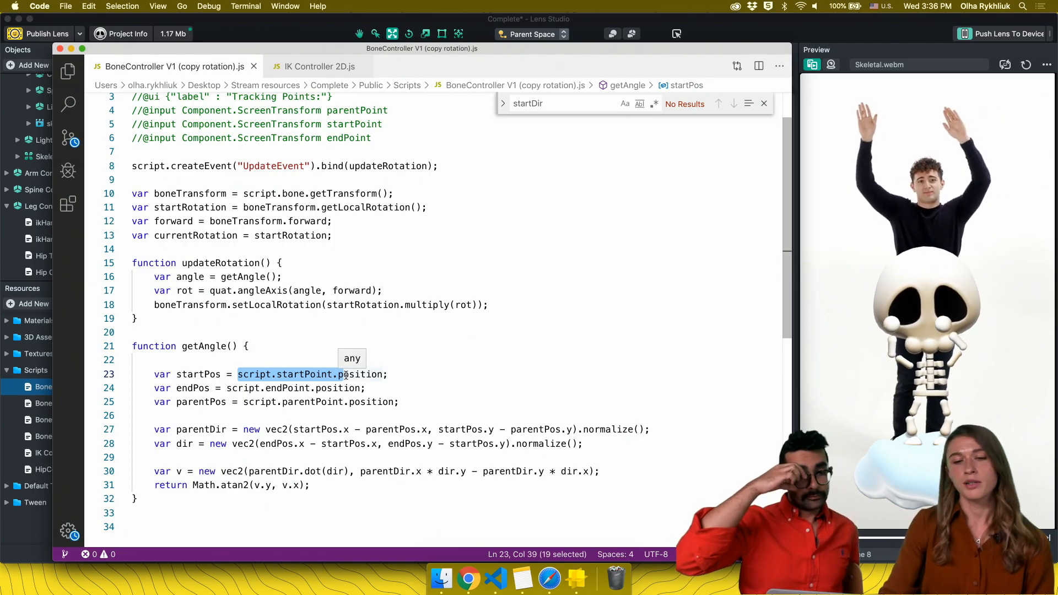
{"action": "left_click", "coordinate": [406, 374]}
{"action": "scroll", "coordinate": [408, 333], "scroll_direction": "up", "scroll_amount": 2}
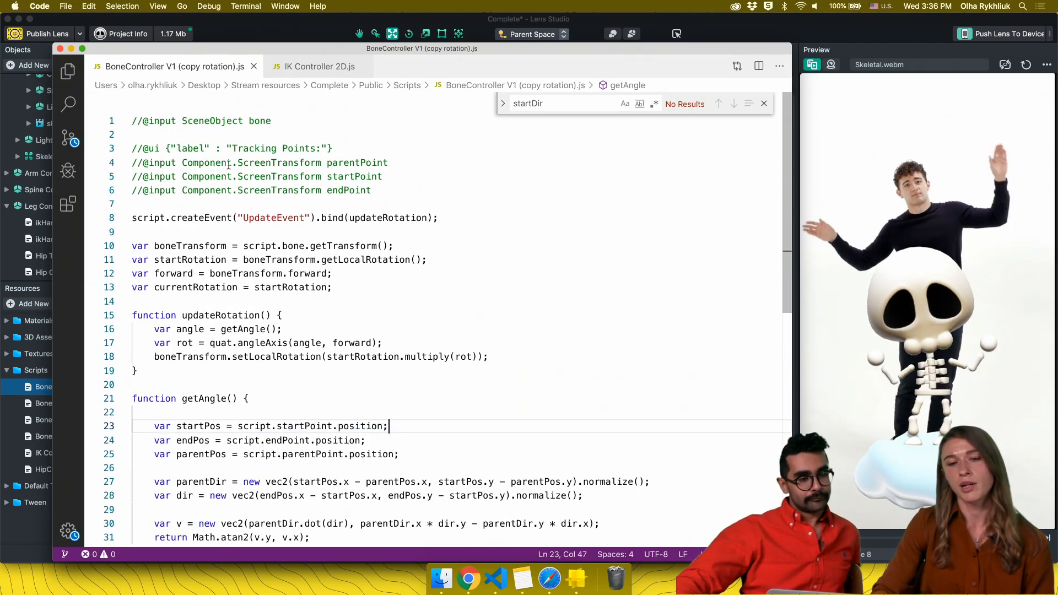
{"action": "scroll", "coordinate": [292, 173], "scroll_direction": "down", "scroll_amount": 3}
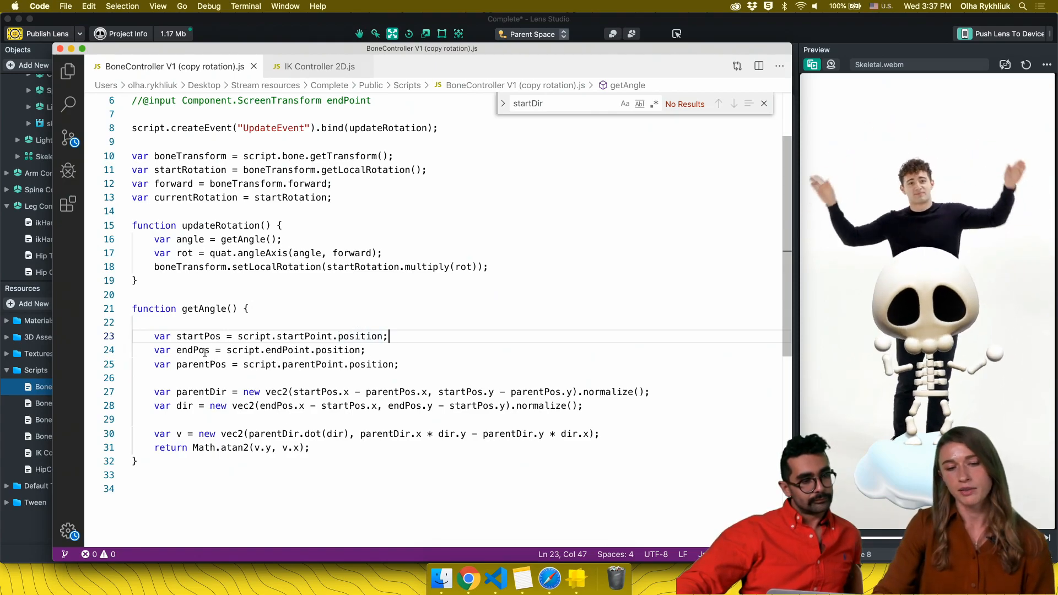
Examine how getAngle builds the normalized parentDir and dir vectors and computes the returned angle with Math.atan2
{"action": "scroll", "coordinate": [255, 381], "scroll_direction": "down", "scroll_amount": 1}
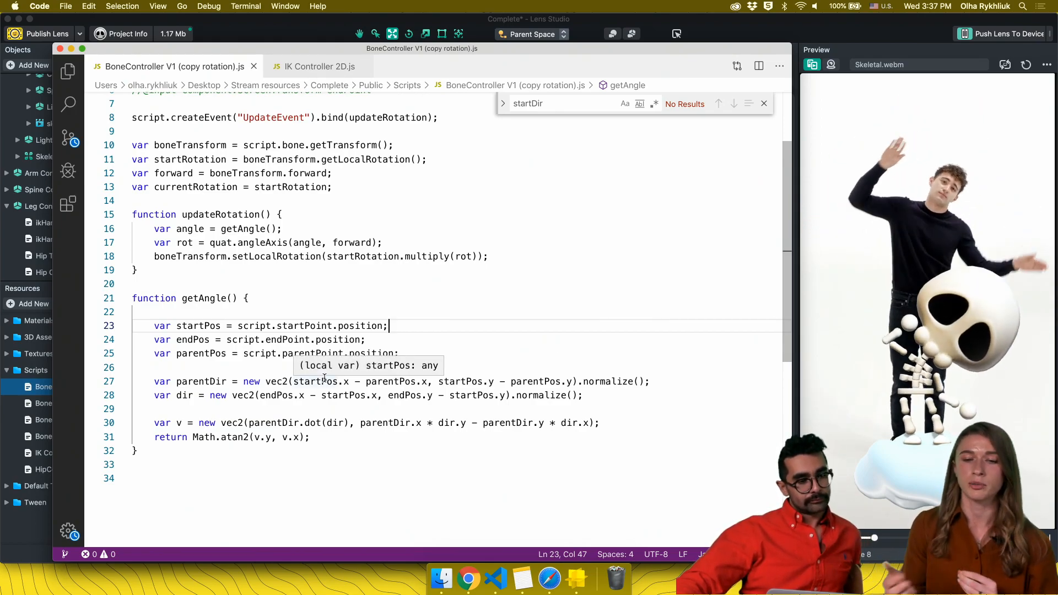
{"action": "double_click", "coordinate": [608, 382]}
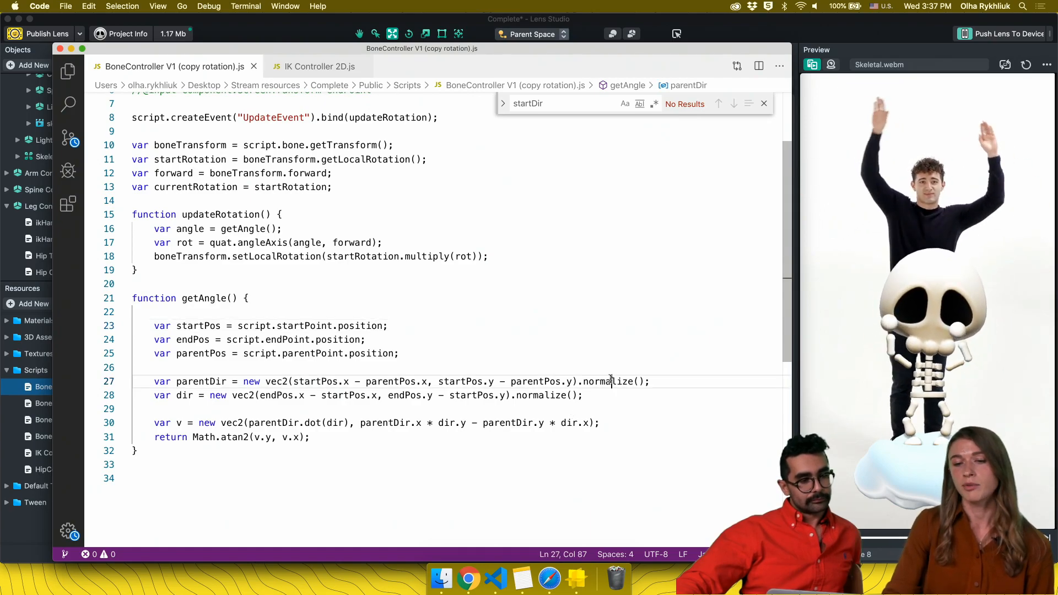
{"action": "scroll", "coordinate": [522, 393], "scroll_direction": "down", "scroll_amount": 3}
{"action": "left_click_drag", "start_coordinate": [340, 390], "coordinate": [184, 373]}
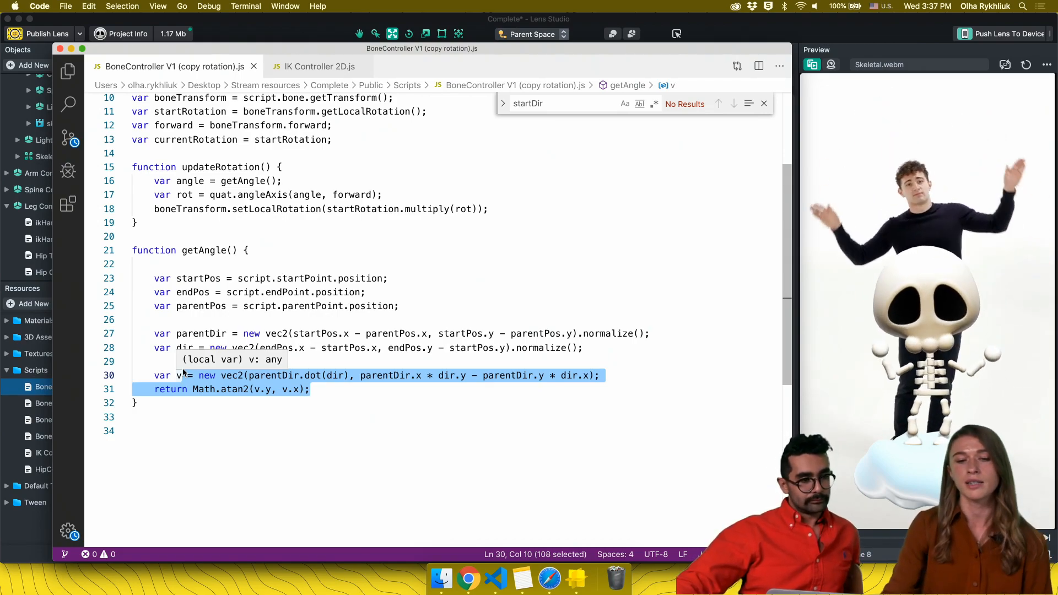
Examine the Math.atan2 return expression at the end of getAngle
{"action": "left_click", "coordinate": [350, 351]}
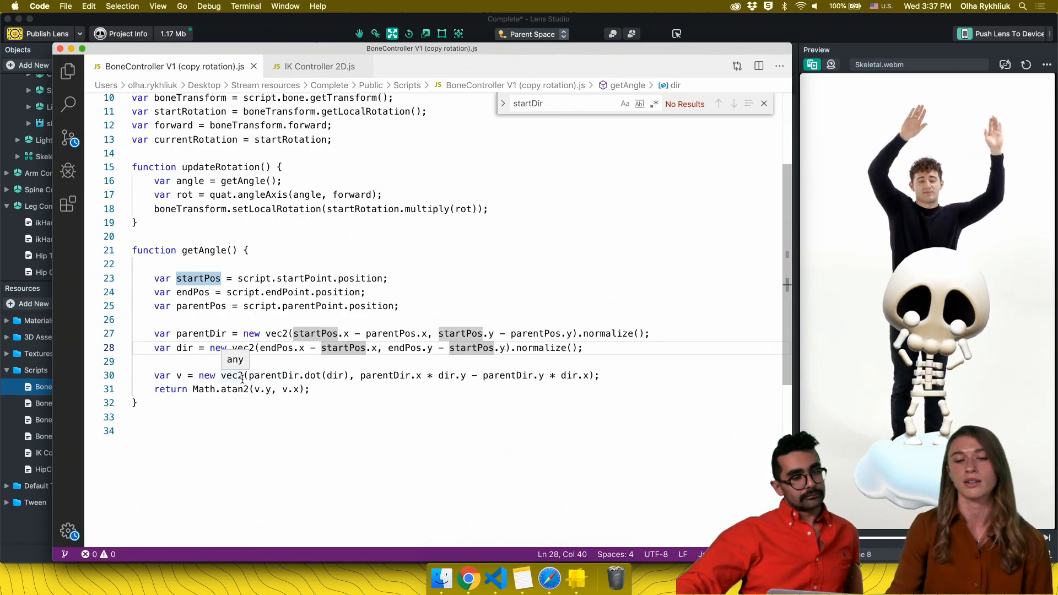
{"action": "left_click_drag", "start_coordinate": [188, 389], "coordinate": [314, 388]}
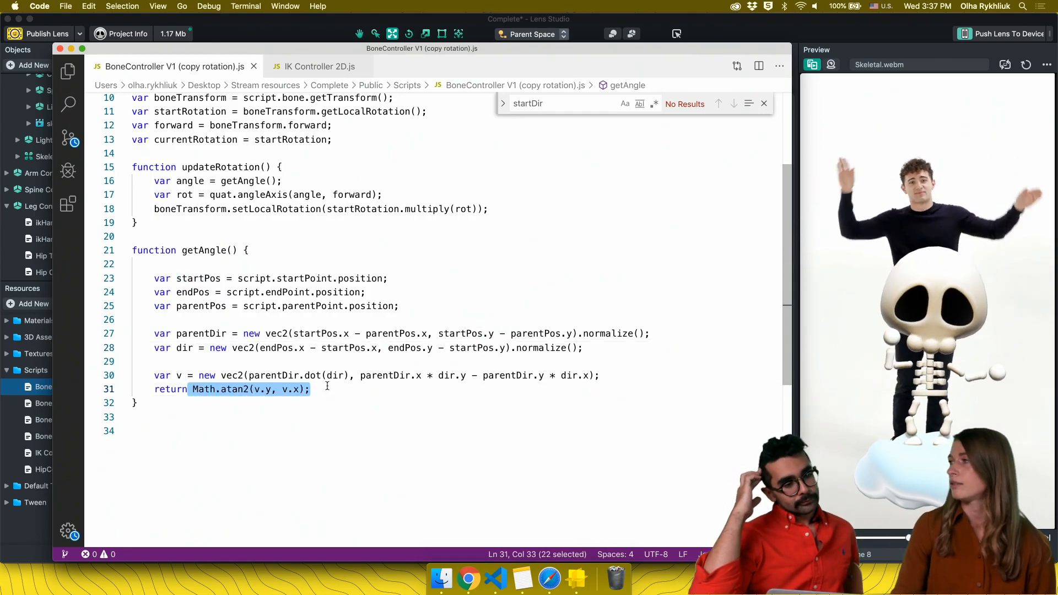
{"action": "left_click", "coordinate": [354, 393]}
Open the BoneController V2 (smooth) script and examine how updateRotation computes targetRotation with startRotation.multiply(rot)
{"action": "scroll", "coordinate": [354, 393], "scroll_direction": "up", "scroll_amount": 1}
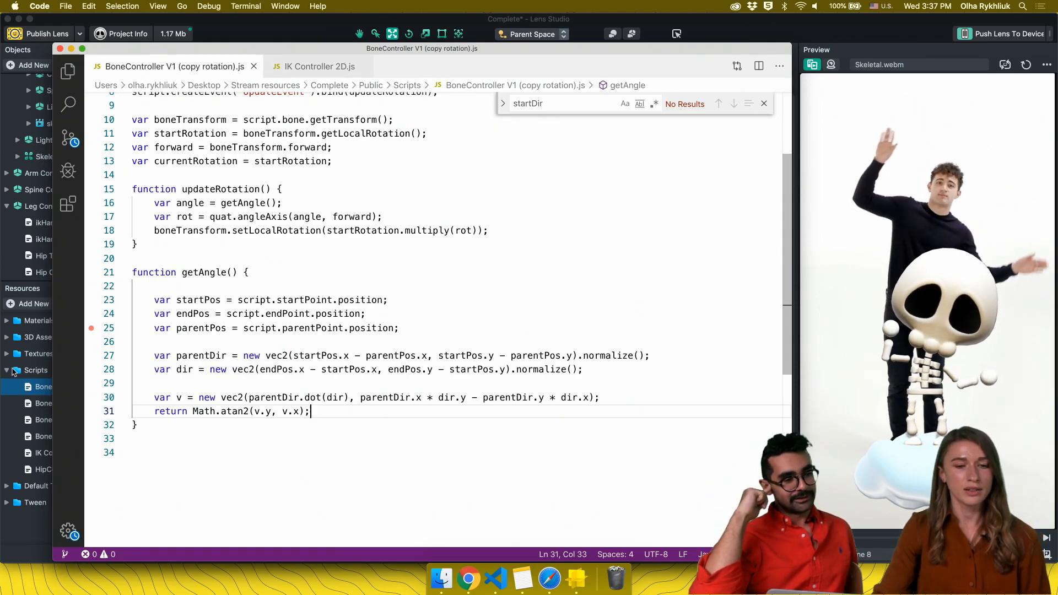
{"action": "left_click", "coordinate": [43, 403]}
{"action": "double_click", "coordinate": [44, 404]}
{"action": "scroll", "coordinate": [348, 318], "scroll_direction": "down", "scroll_amount": 5}
{"action": "scroll", "coordinate": [254, 244], "scroll_direction": "up", "scroll_amount": 2}
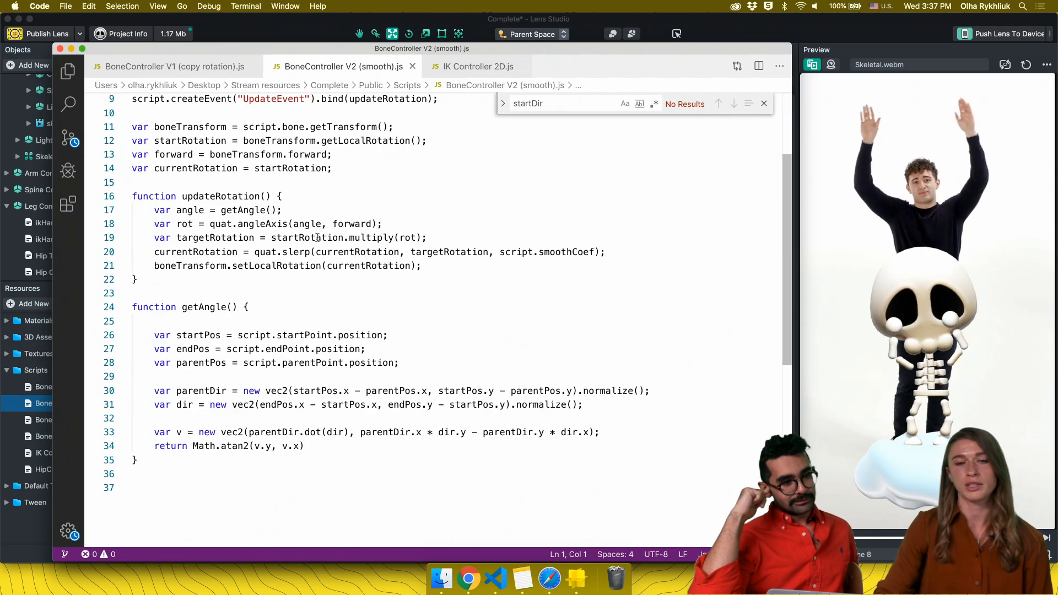
{"action": "left_click_drag", "start_coordinate": [270, 238], "coordinate": [429, 239]}
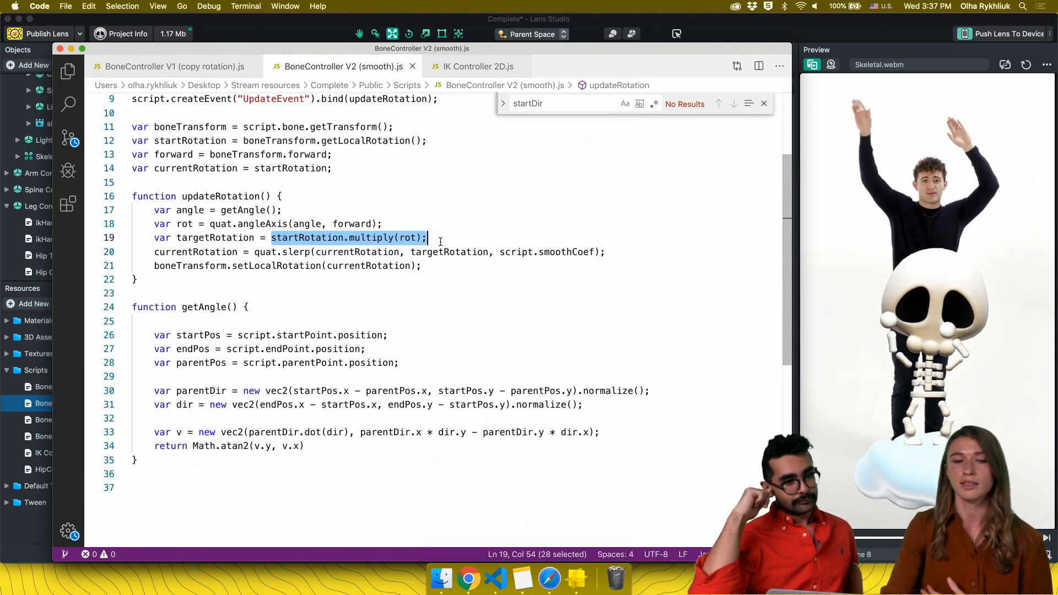
Examine how currentRotation is interpolated toward targetRotation with quat.slerp and script.smoothCoef
{"action": "left_click", "coordinate": [440, 241]}
{"action": "double_click", "coordinate": [203, 252]}
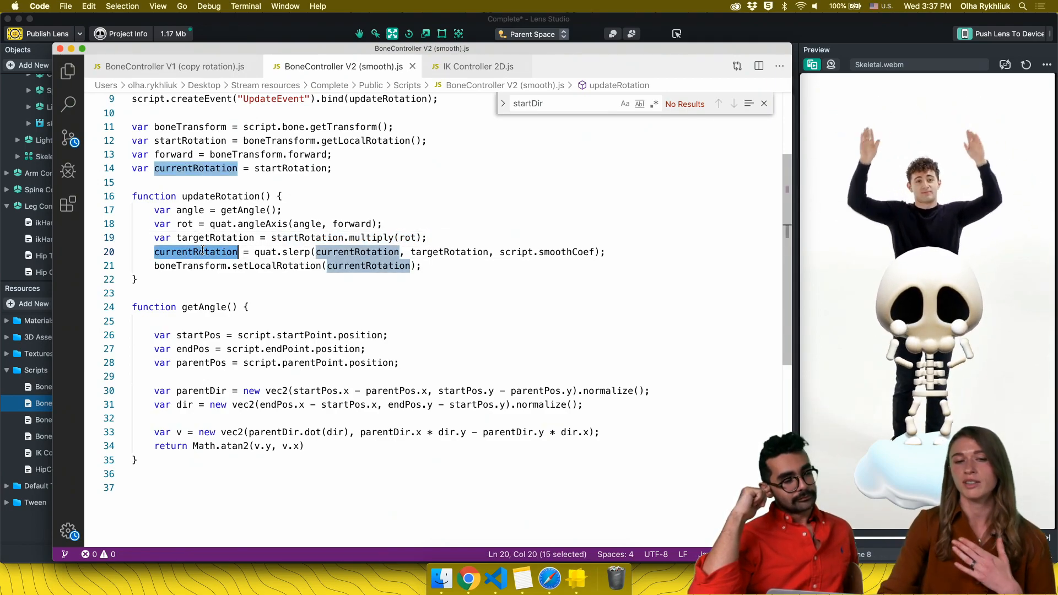
{"action": "left_click", "coordinate": [148, 253]}
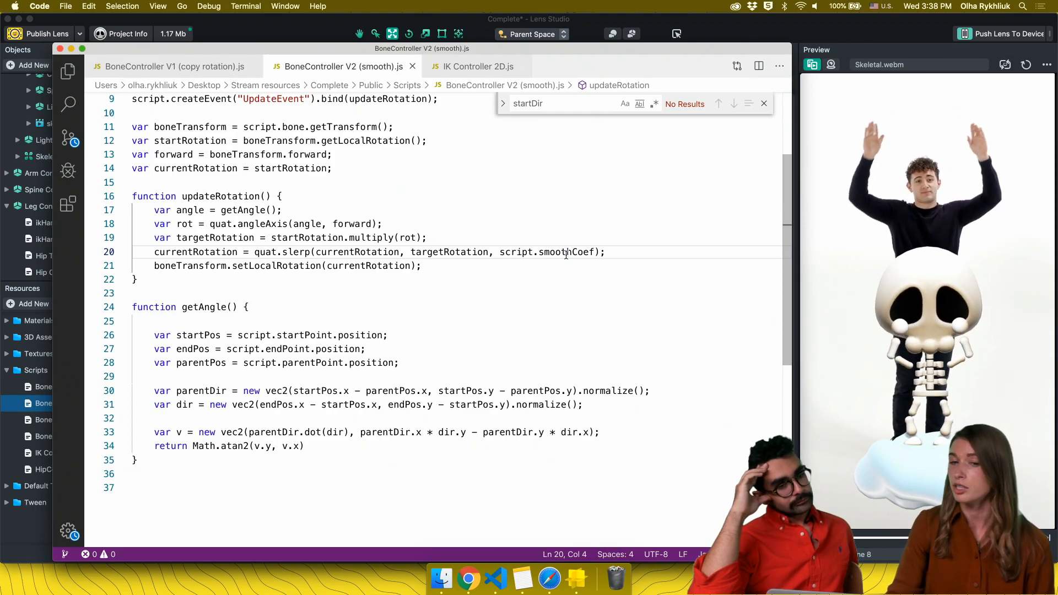
{"action": "left_click", "coordinate": [446, 279]}
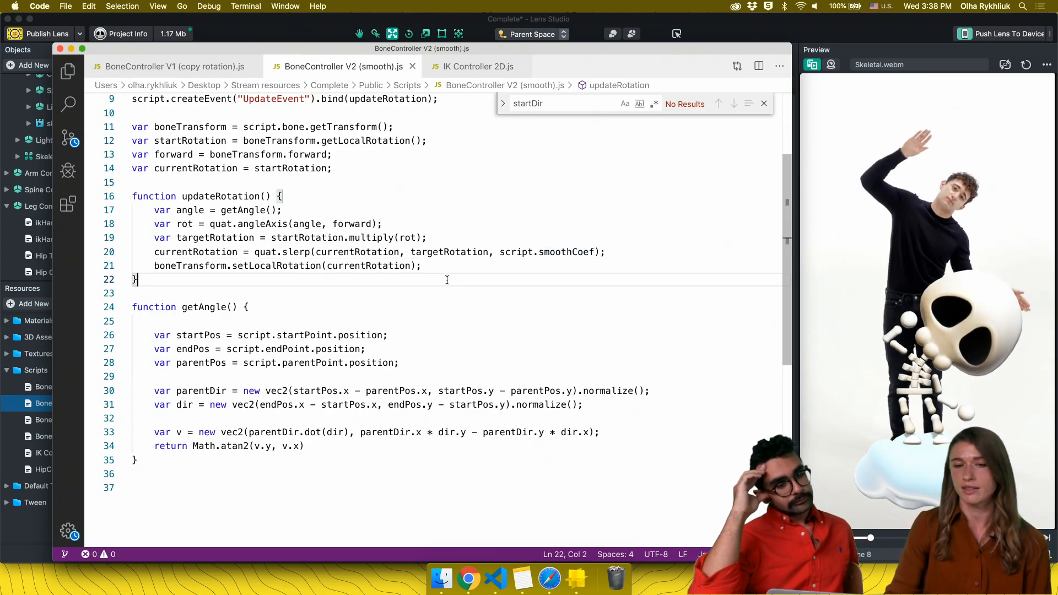
{"action": "scroll", "coordinate": [451, 266], "scroll_direction": "down", "scroll_amount": 1}
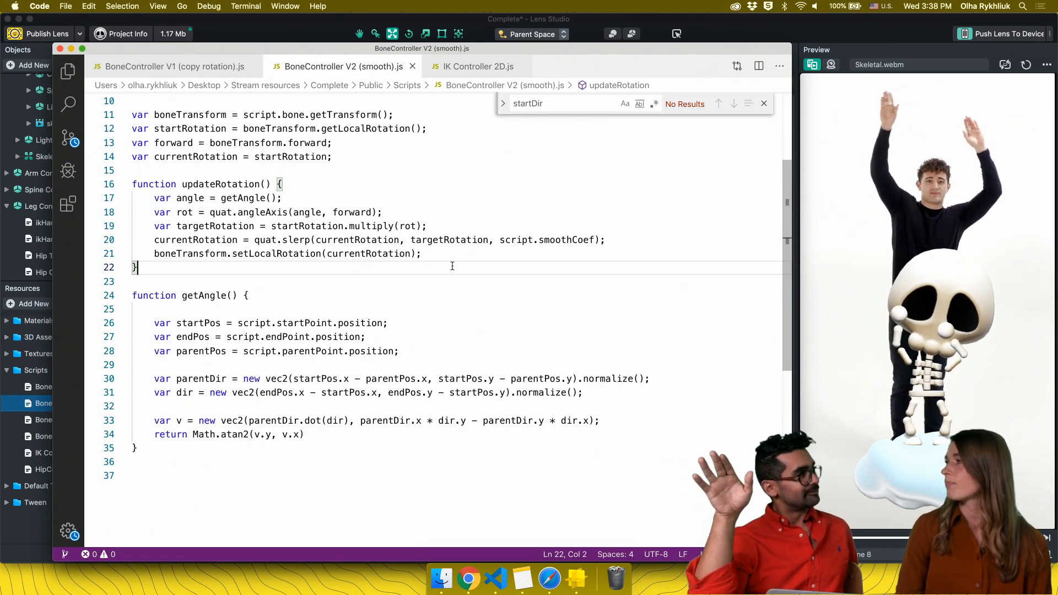
Open the BoneController V3 (influence) script and examine how updateRotation multiplies the angle by script.influence
{"action": "left_click", "coordinate": [1, 385]}
{"action": "double_click", "coordinate": [33, 418]}
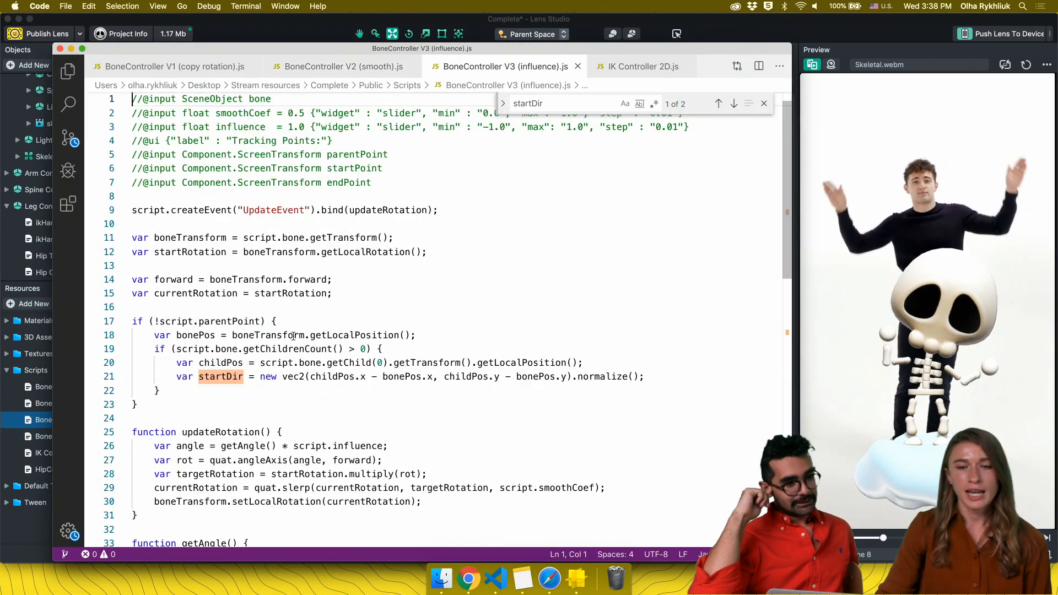
{"action": "scroll", "coordinate": [426, 322], "scroll_direction": "down", "scroll_amount": 5}
{"action": "scroll", "coordinate": [426, 321], "scroll_direction": "down", "scroll_amount": 3}
{"action": "scroll", "coordinate": [426, 321], "scroll_direction": "down", "scroll_amount": 2}
{"action": "scroll", "coordinate": [426, 321], "scroll_direction": "up", "scroll_amount": 1}
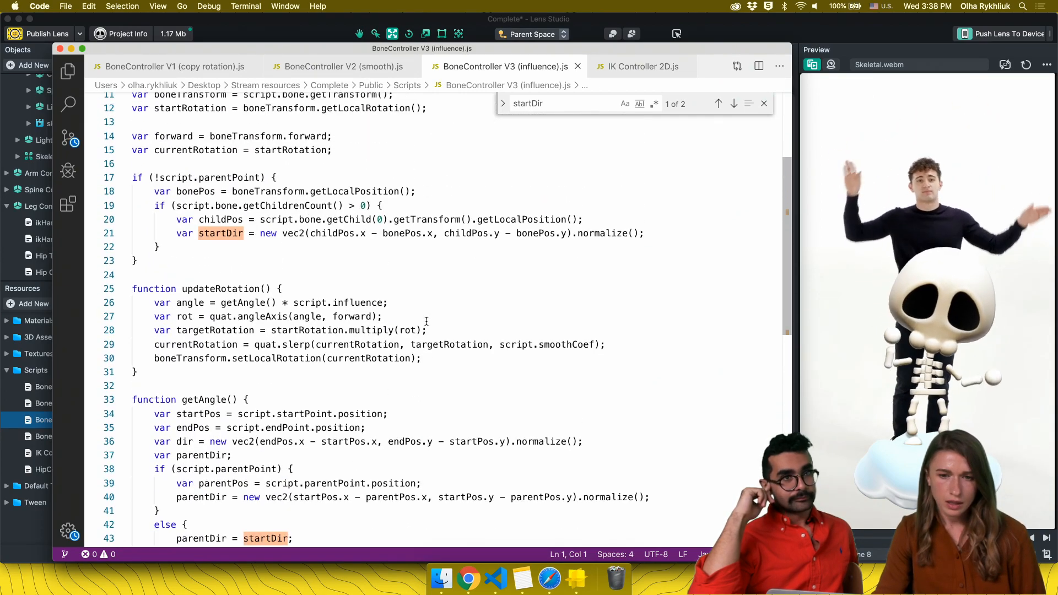
Examine the block that computes startDir from the bone and child positions when no parentPoint is set
{"action": "scroll", "coordinate": [427, 321], "scroll_direction": "up", "scroll_amount": 4}
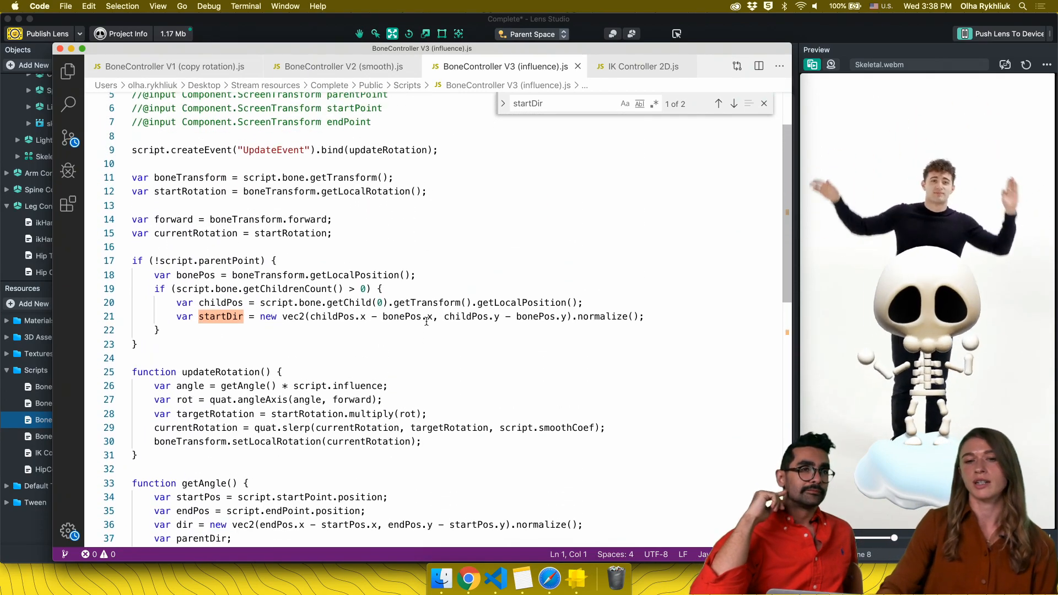
{"action": "scroll", "coordinate": [427, 321], "scroll_direction": "up", "scroll_amount": 1}
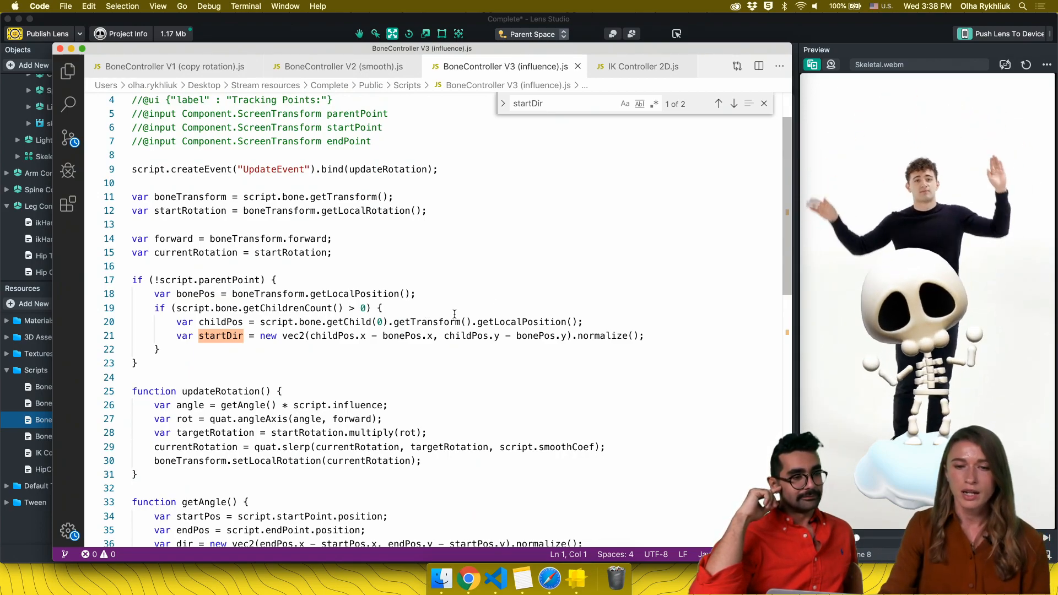
{"action": "left_click", "coordinate": [543, 290]}
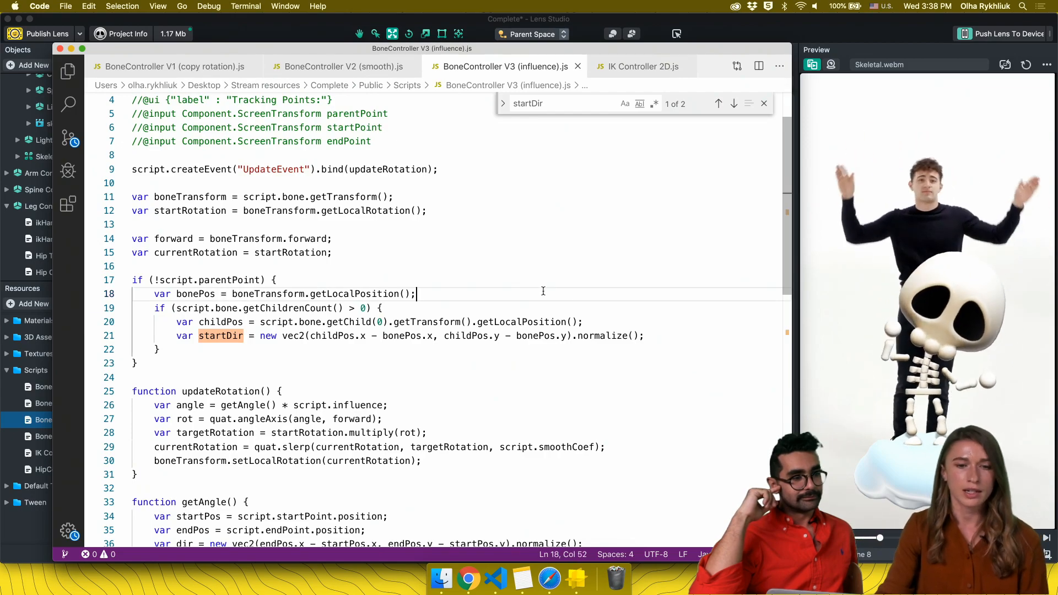
Open the BoneController V4 (added return to start) script and examine where startDir is defined and used in getAbsoluteAngle
{"action": "double_click", "coordinate": [41, 436]}
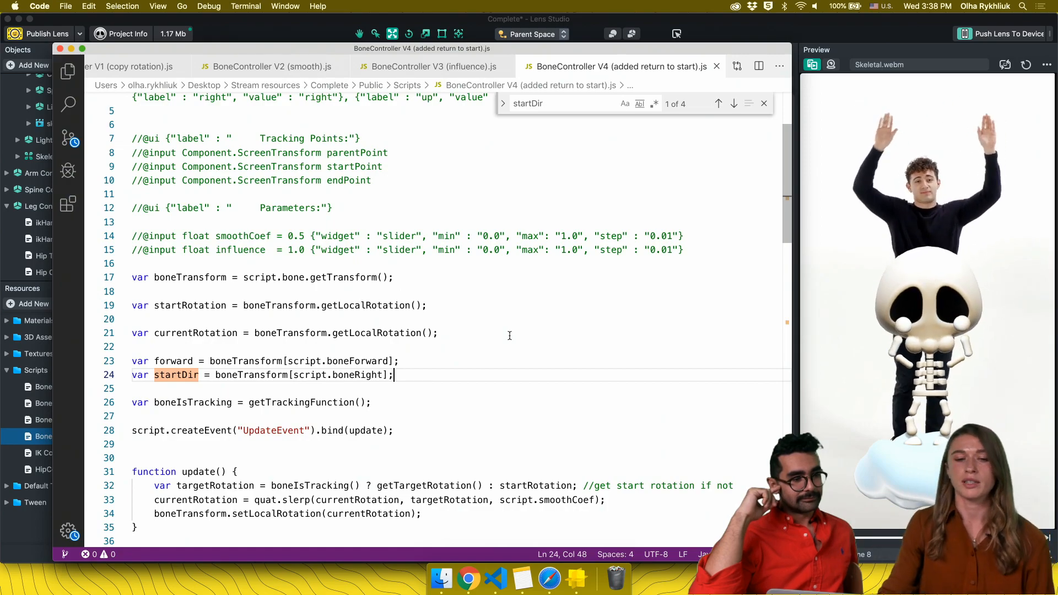
{"action": "scroll", "coordinate": [524, 304], "scroll_direction": "down", "scroll_amount": 5}
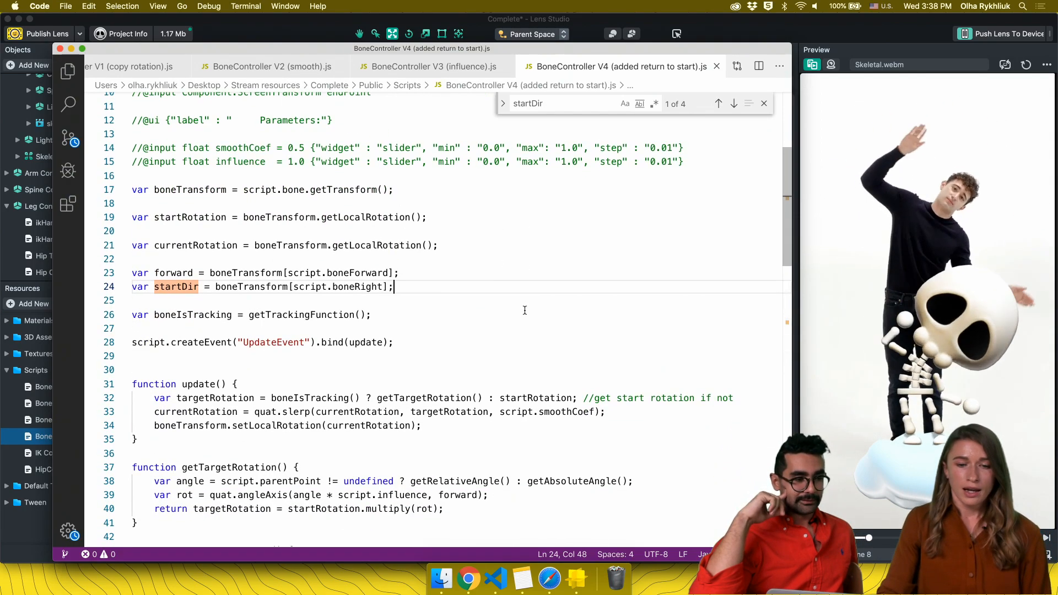
{"action": "scroll", "coordinate": [524, 310], "scroll_direction": "down", "scroll_amount": 10}
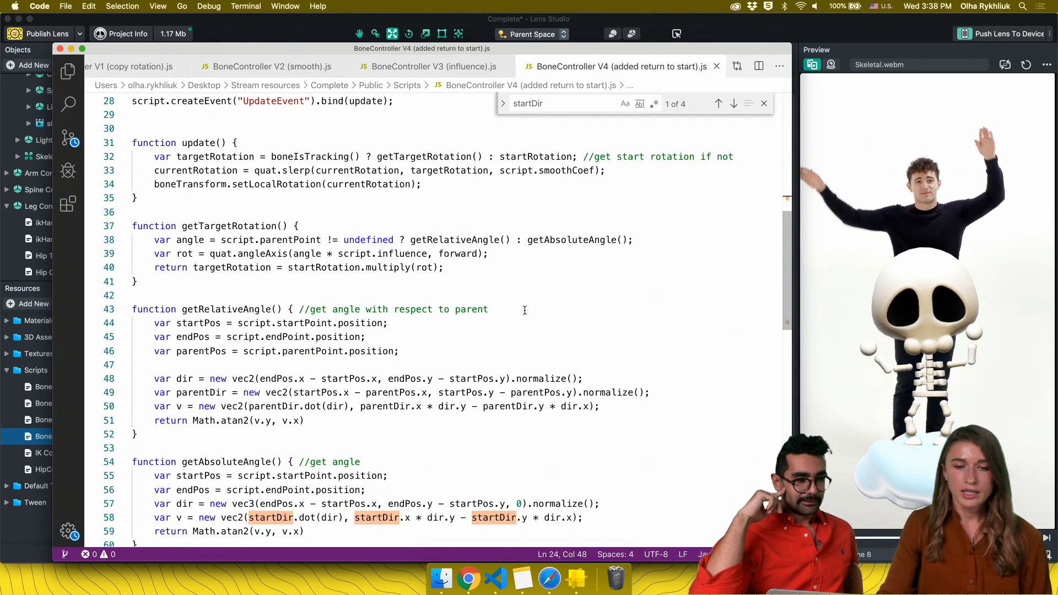
{"action": "scroll", "coordinate": [525, 310], "scroll_direction": "up", "scroll_amount": 15}
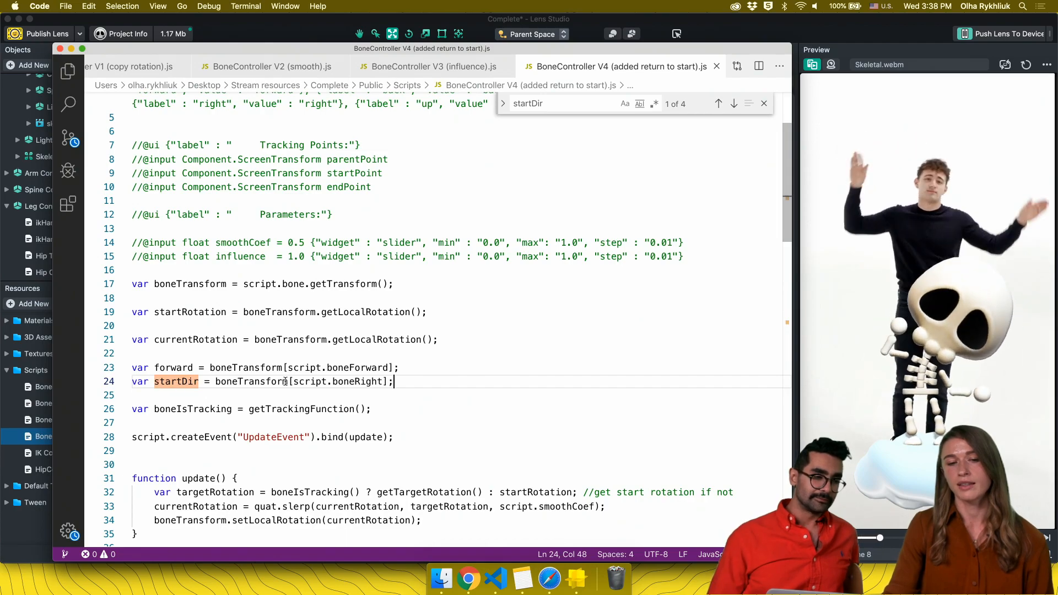
{"action": "scroll", "coordinate": [409, 385], "scroll_direction": "down", "scroll_amount": 15}
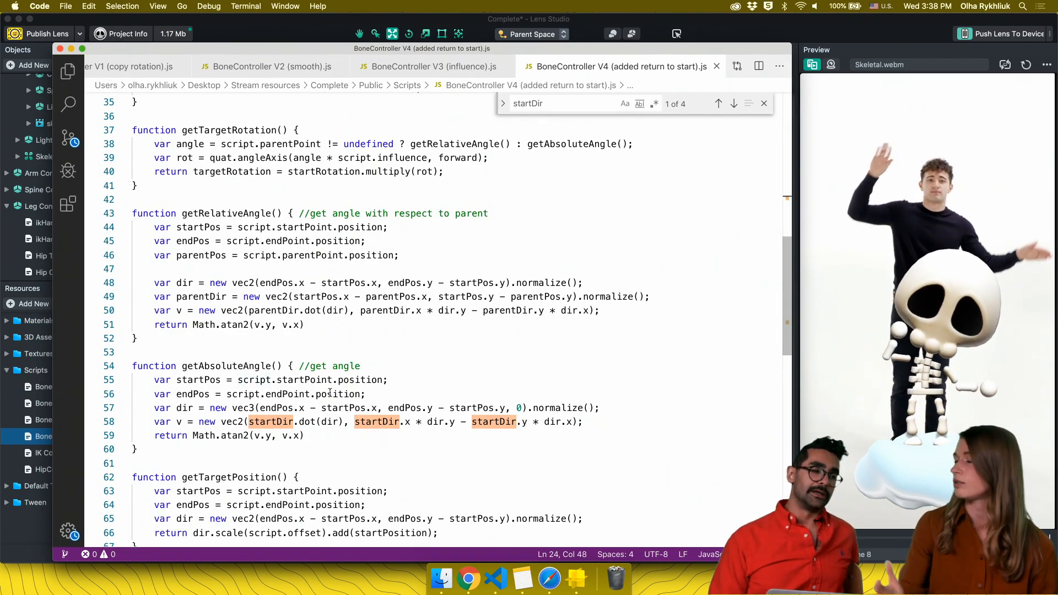
Examine the getTrackingFunction code that checks whether the start, end and parent points are tracking
{"action": "scroll", "coordinate": [358, 393], "scroll_direction": "down", "scroll_amount": 10}
{"action": "scroll", "coordinate": [382, 393], "scroll_direction": "down", "scroll_amount": 2}
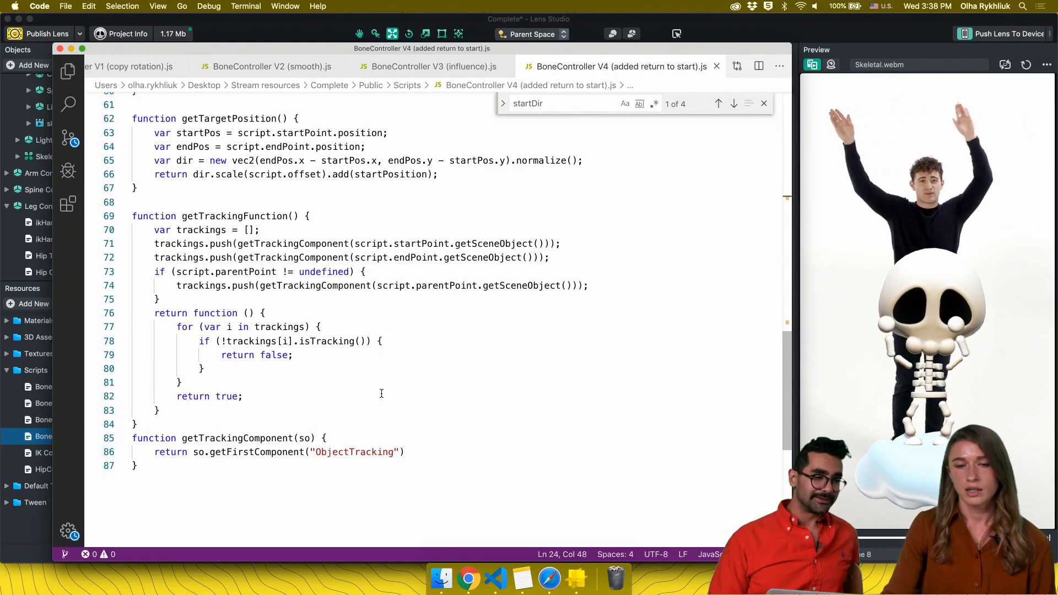
{"action": "scroll", "coordinate": [381, 393], "scroll_direction": "down", "scroll_amount": 1}
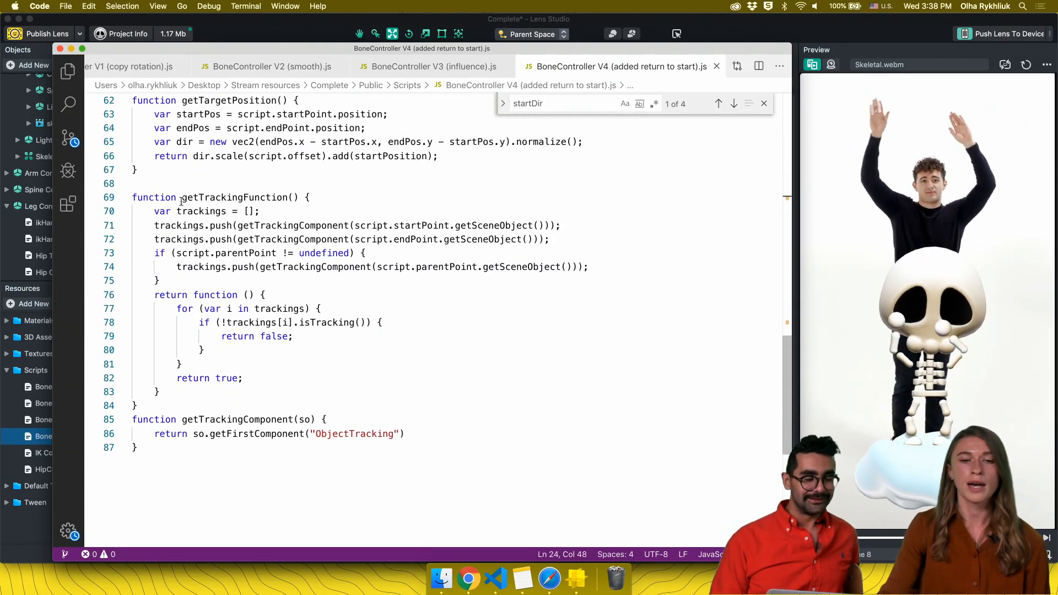
{"action": "double_click", "coordinate": [243, 197]}
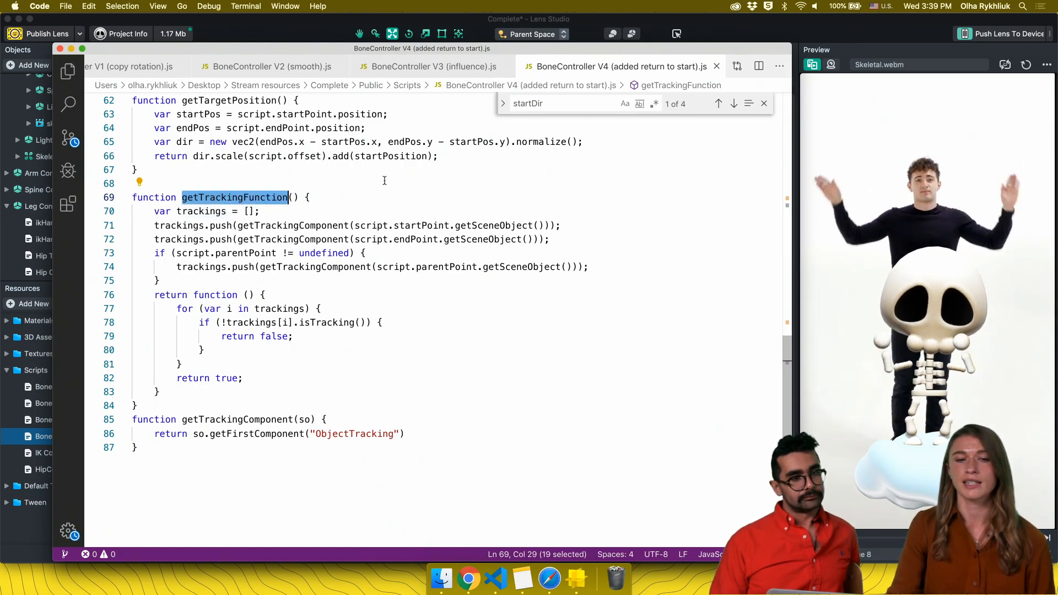
Examine the line near the script's beginning that assigns getTrackingFunction() to boneIsTracking
{"action": "left_click", "coordinate": [336, 184]}
{"action": "scroll", "coordinate": [287, 192], "scroll_direction": "up", "scroll_amount": 10}
{"action": "scroll", "coordinate": [286, 192], "scroll_direction": "up", "scroll_amount": 5}
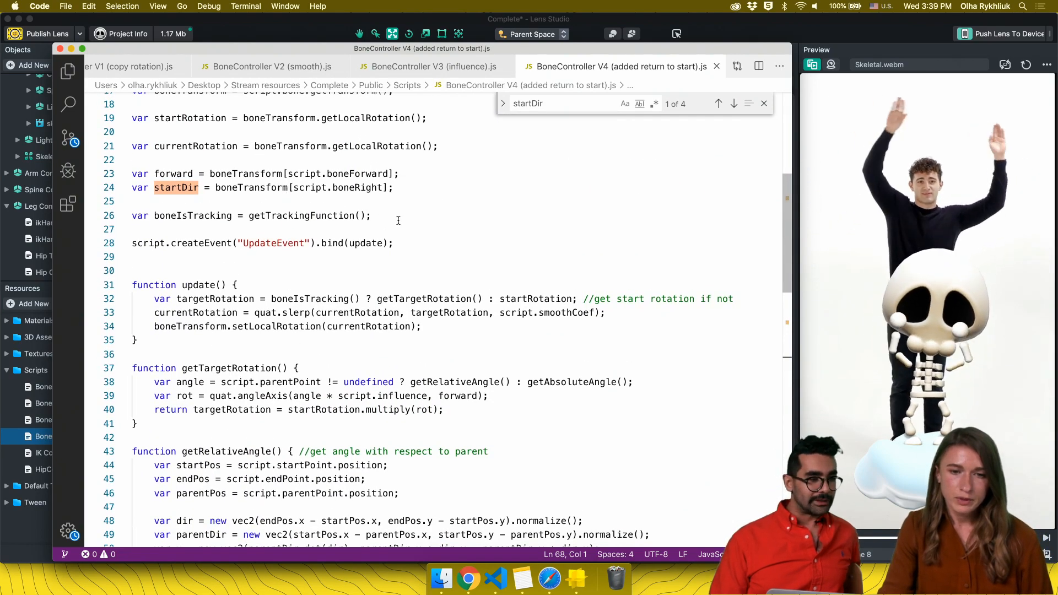
{"action": "left_click_drag", "start_coordinate": [398, 221], "coordinate": [155, 208]}
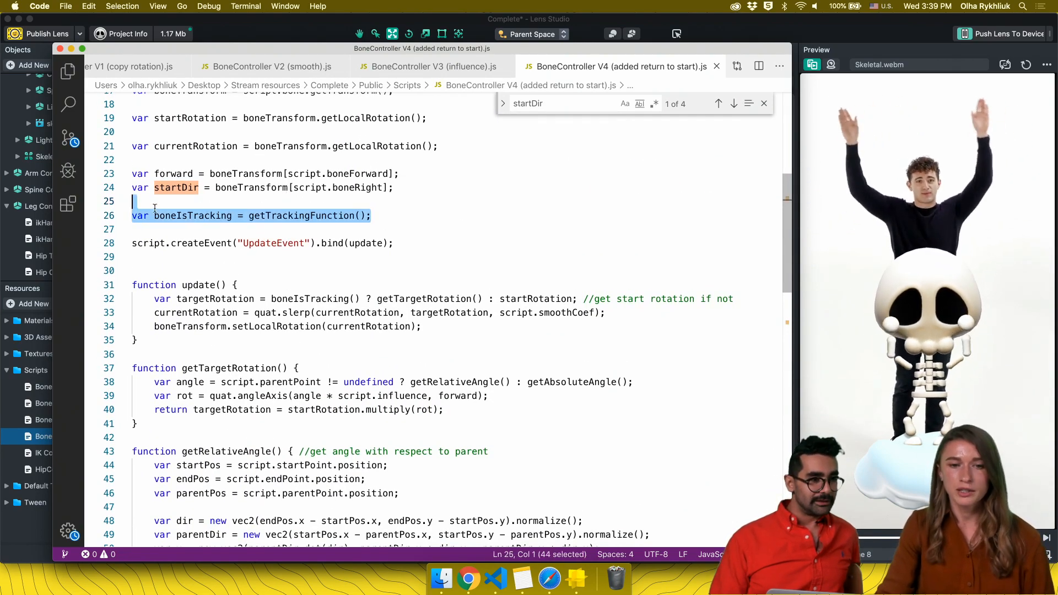
{"action": "left_click", "coordinate": [448, 221]}
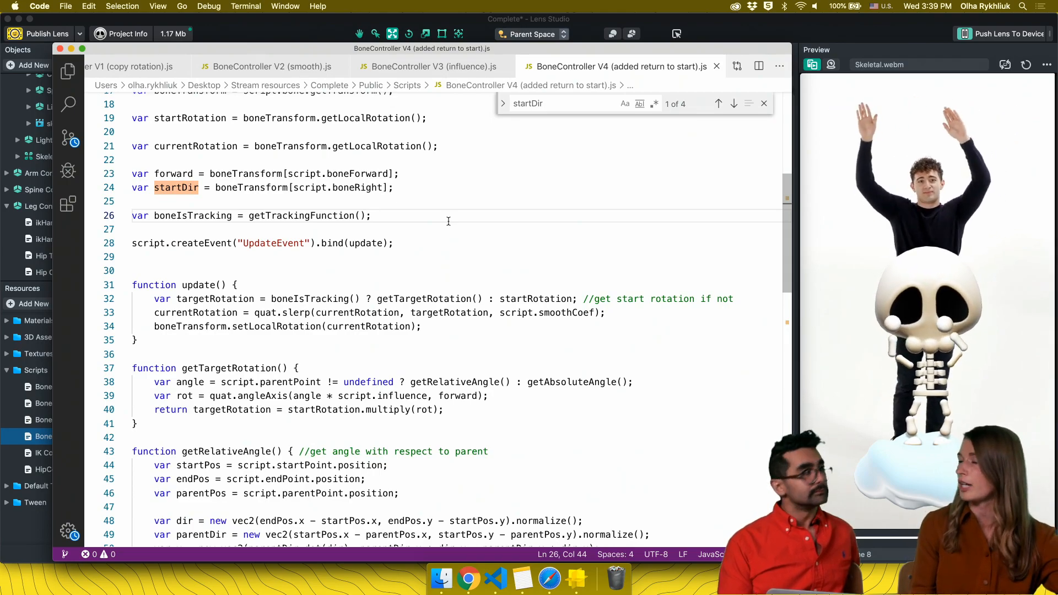
Examine how update chooses between getTargetRotation() and startRotation depending on boneIsTracking()
{"action": "scroll", "coordinate": [448, 221], "scroll_direction": "down", "scroll_amount": 5}
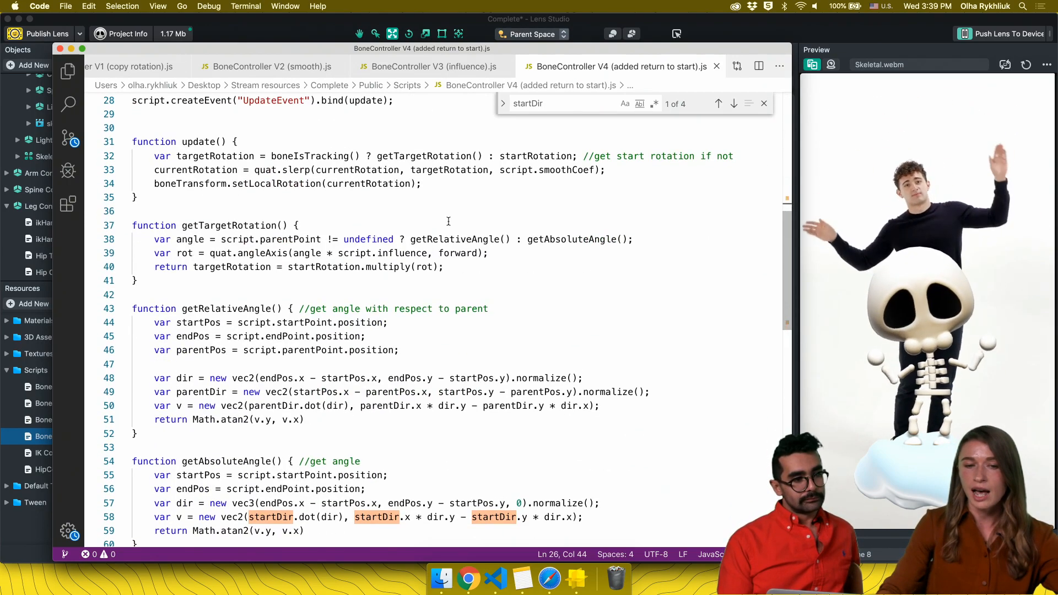
{"action": "scroll", "coordinate": [448, 221], "scroll_direction": "up", "scroll_amount": 1}
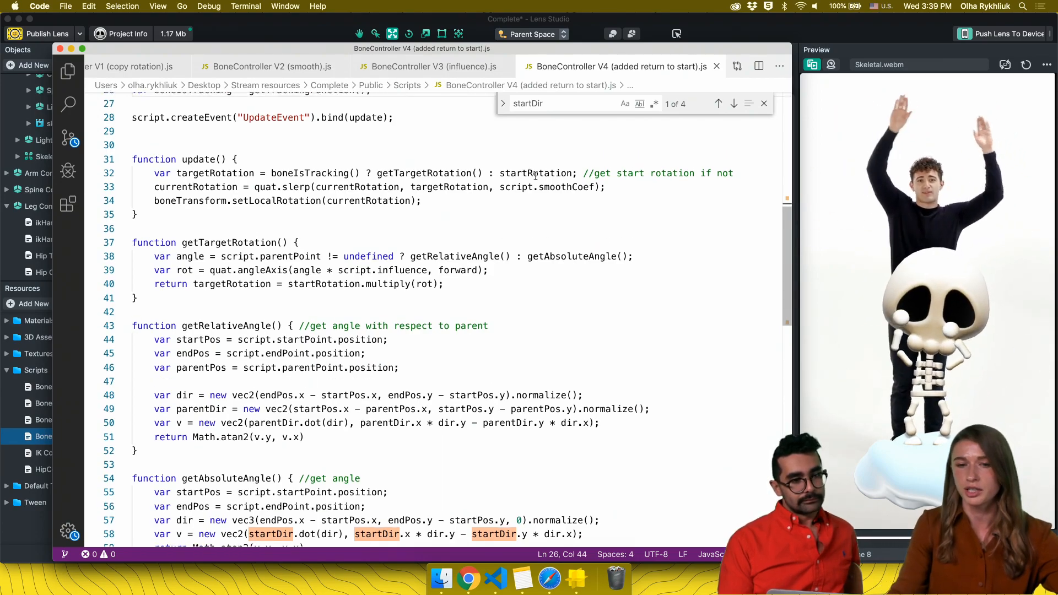
{"action": "double_click", "coordinate": [271, 174]}
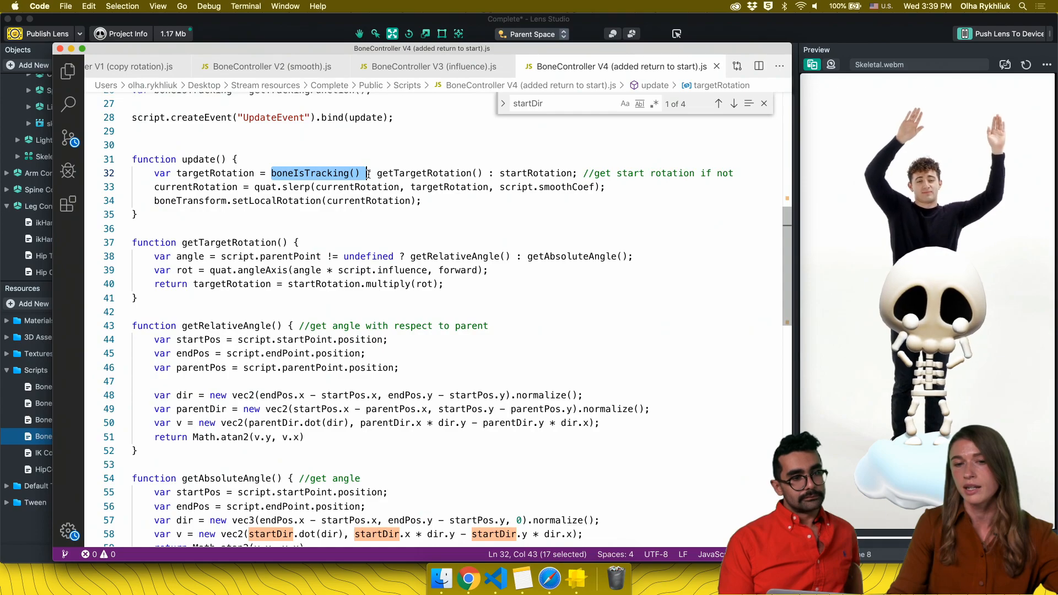
{"action": "left_click", "coordinate": [410, 171]}
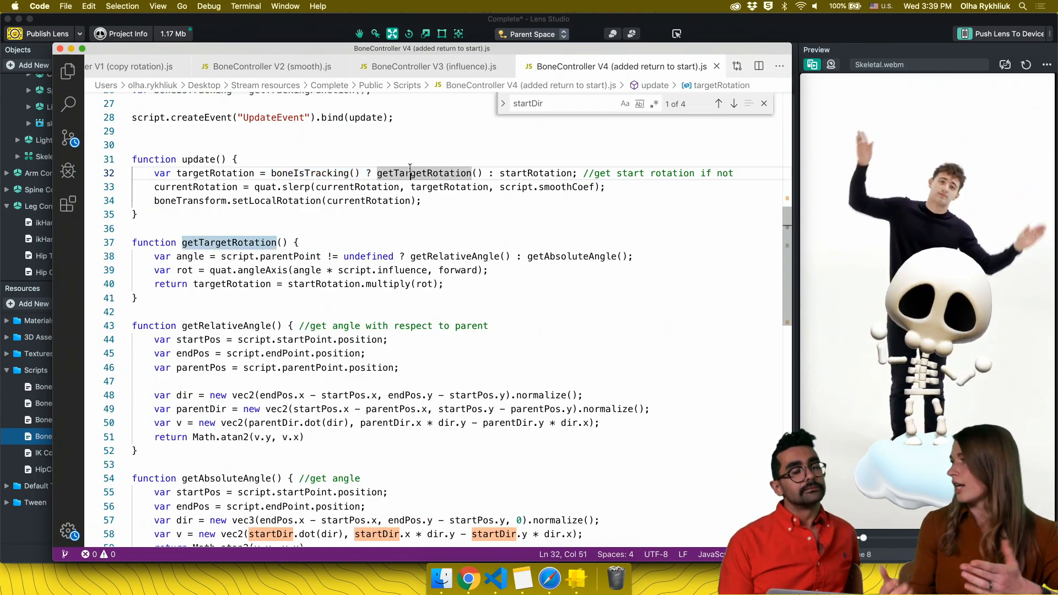
{"action": "double_click", "coordinate": [524, 173]}
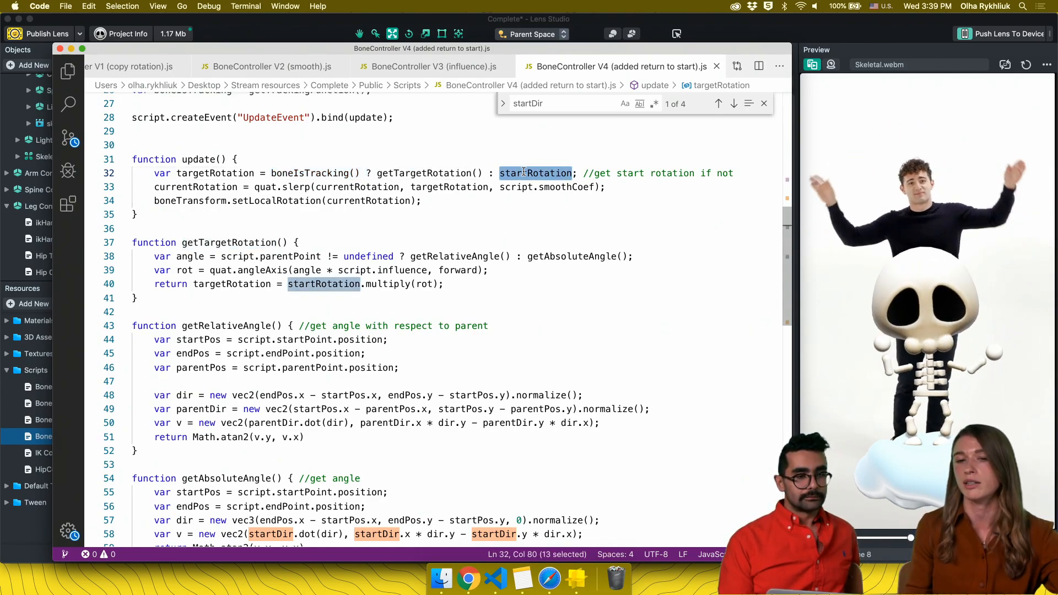
{"action": "left_click", "coordinate": [609, 188]}
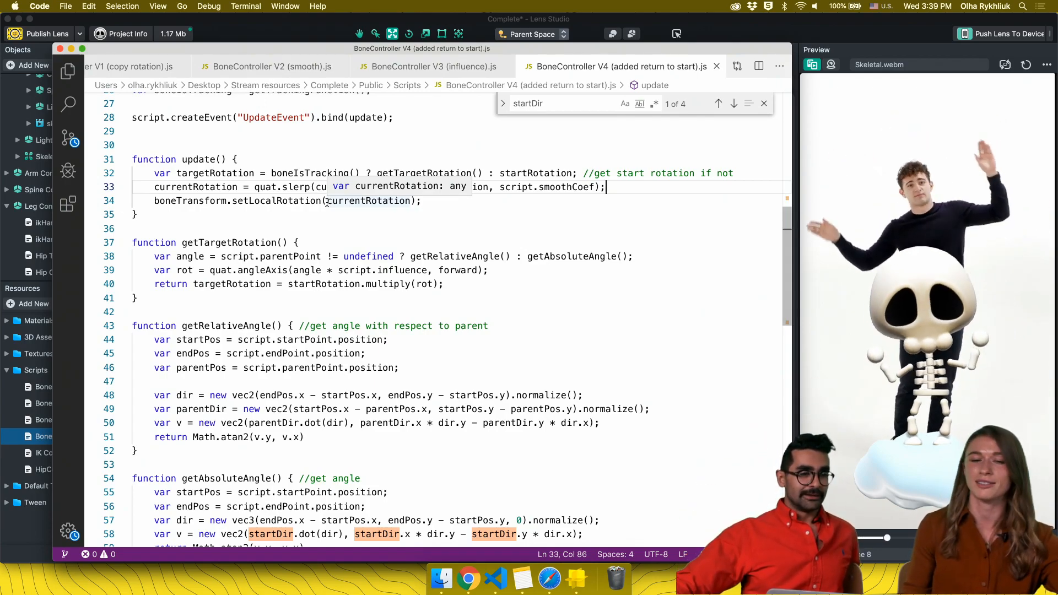
Switch back to Lens Studio and open the recent project IK demo without saving the current project
{"action": "left_click", "coordinate": [25, 524]}
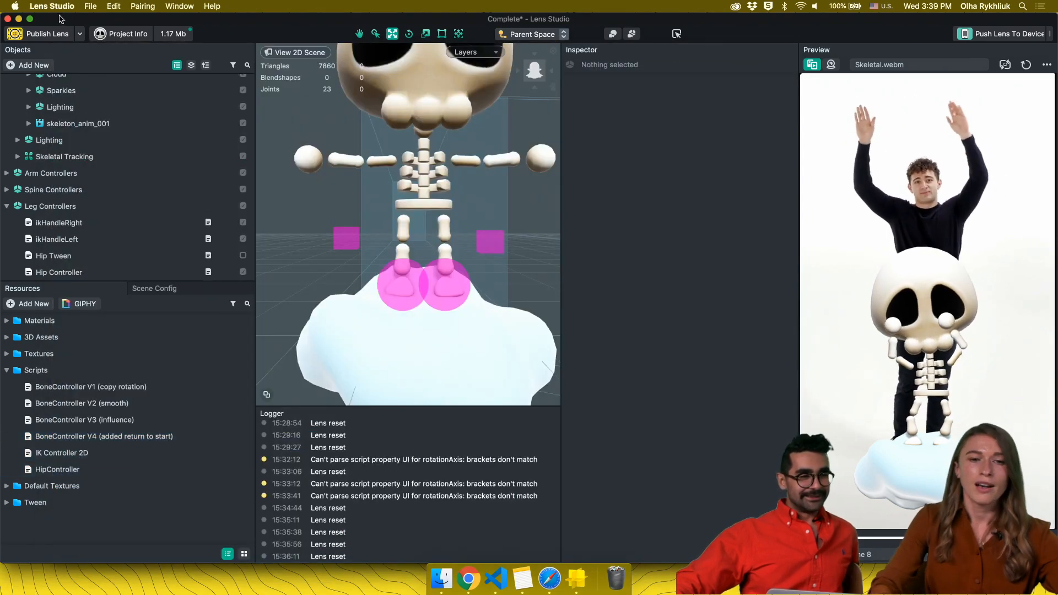
{"action": "left_click", "coordinate": [95, 7]}
{"action": "mouse_move", "coordinate": [165, 51]}
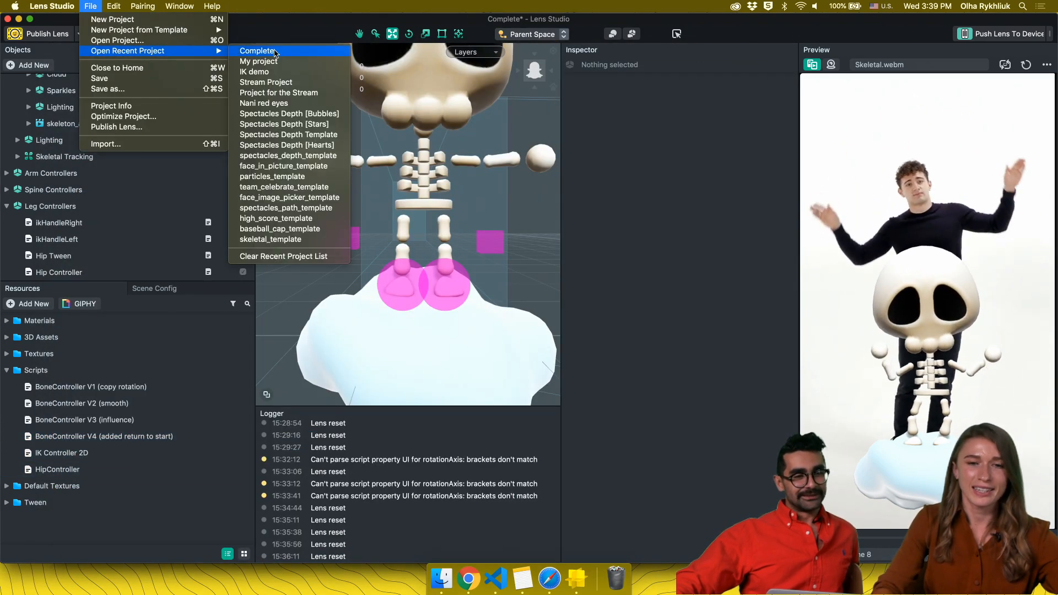
{"action": "left_click", "coordinate": [269, 71]}
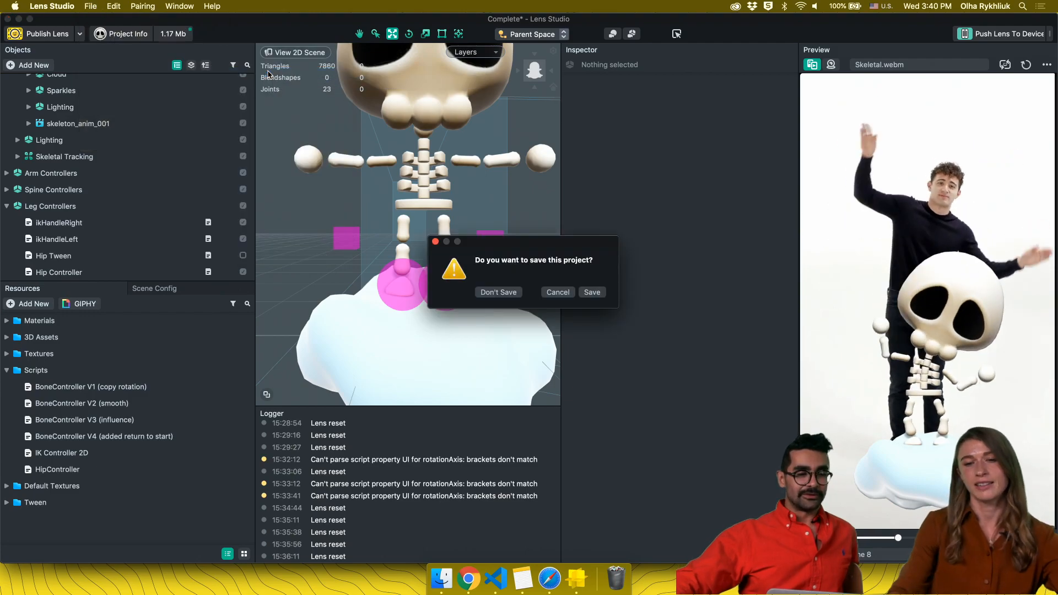
{"action": "left_click", "coordinate": [495, 293]}
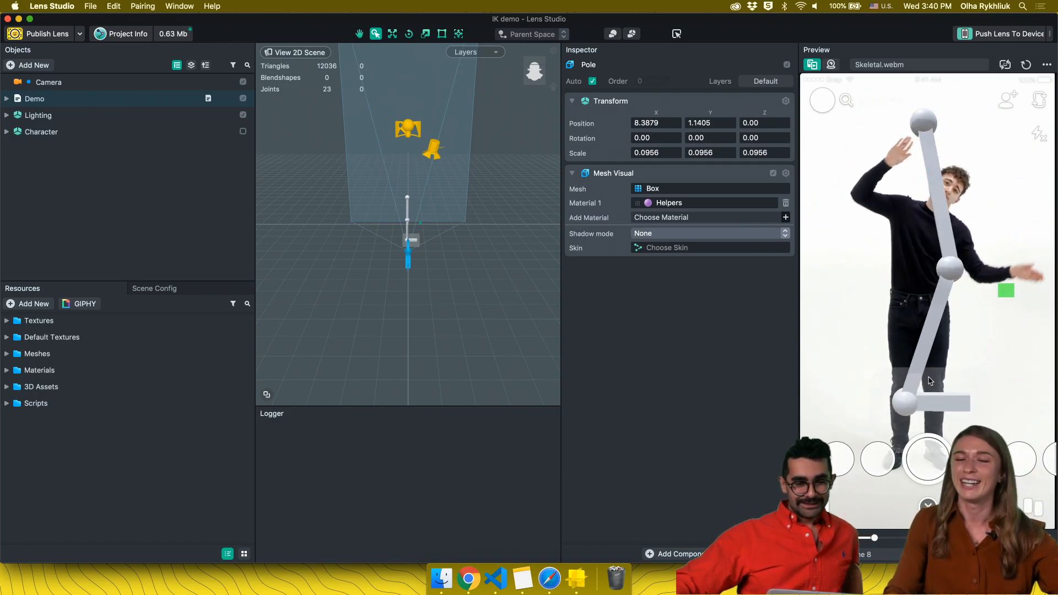
Disable the Demo object, enable the Character object and expand Character to show its direct children
{"action": "left_click", "coordinate": [243, 99]}
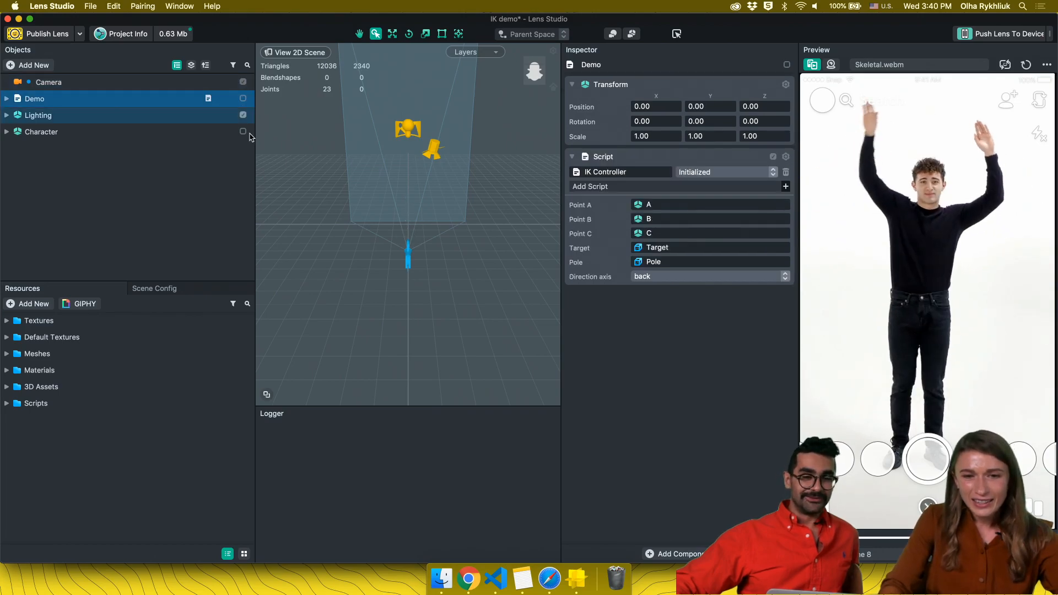
{"action": "left_click", "coordinate": [243, 131]}
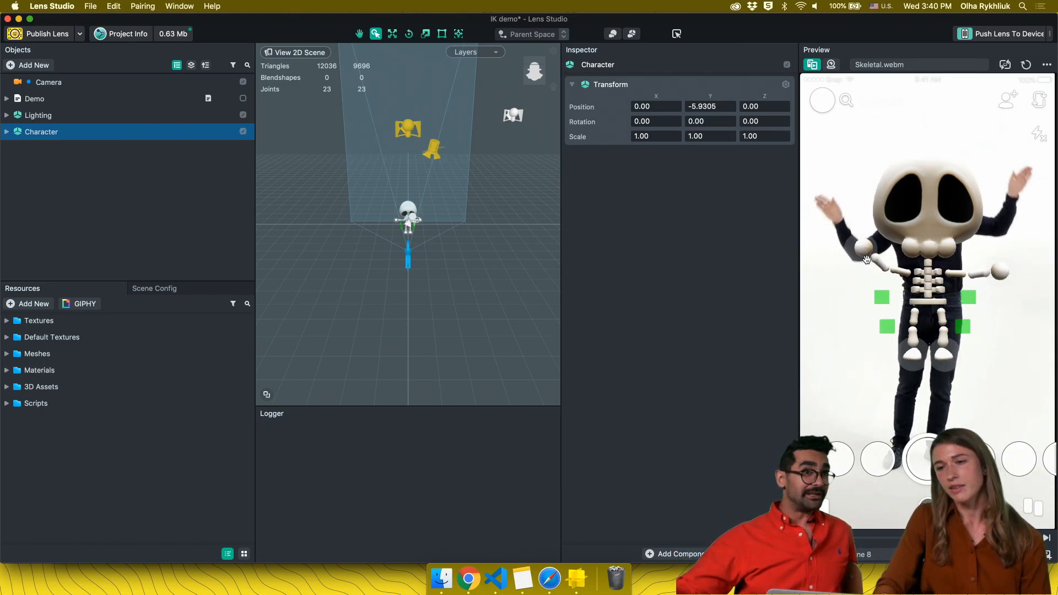
{"action": "left_click", "coordinate": [7, 131]}
{"action": "left_click", "coordinate": [18, 165]}
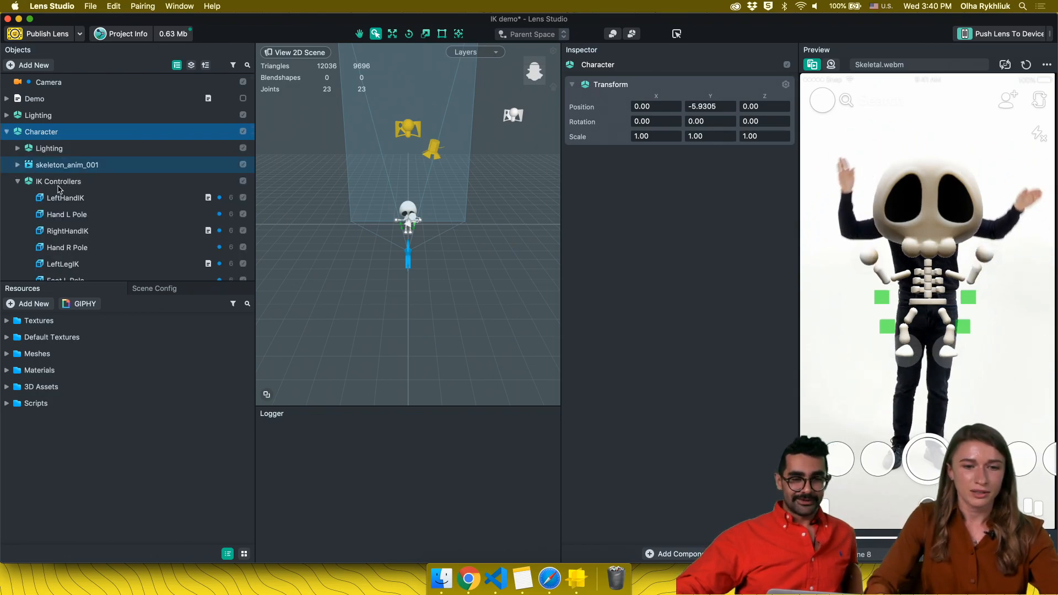
{"action": "left_click", "coordinate": [16, 181]}
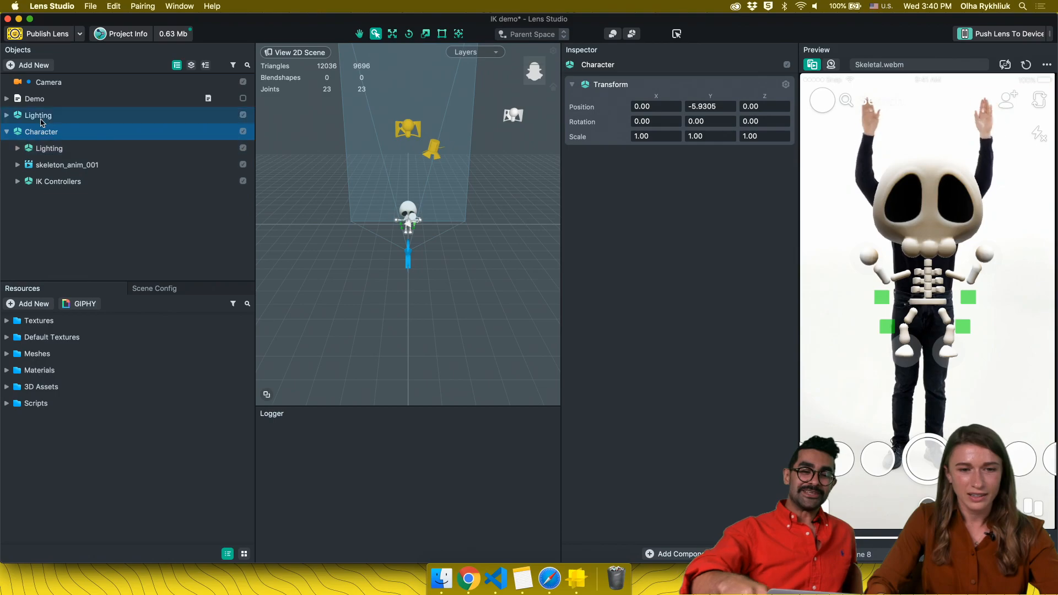
Frame the Character in the scene and move its Bn_pelvis bone to about X -0.32, Y 5.02
{"action": "key", "text": "f"}
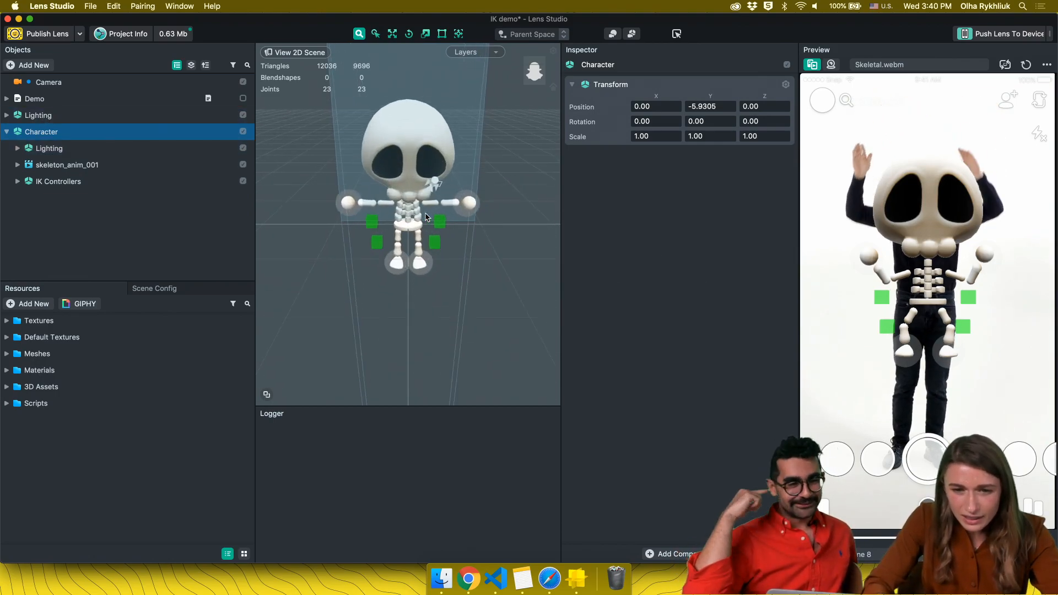
{"action": "left_click", "coordinate": [418, 244]}
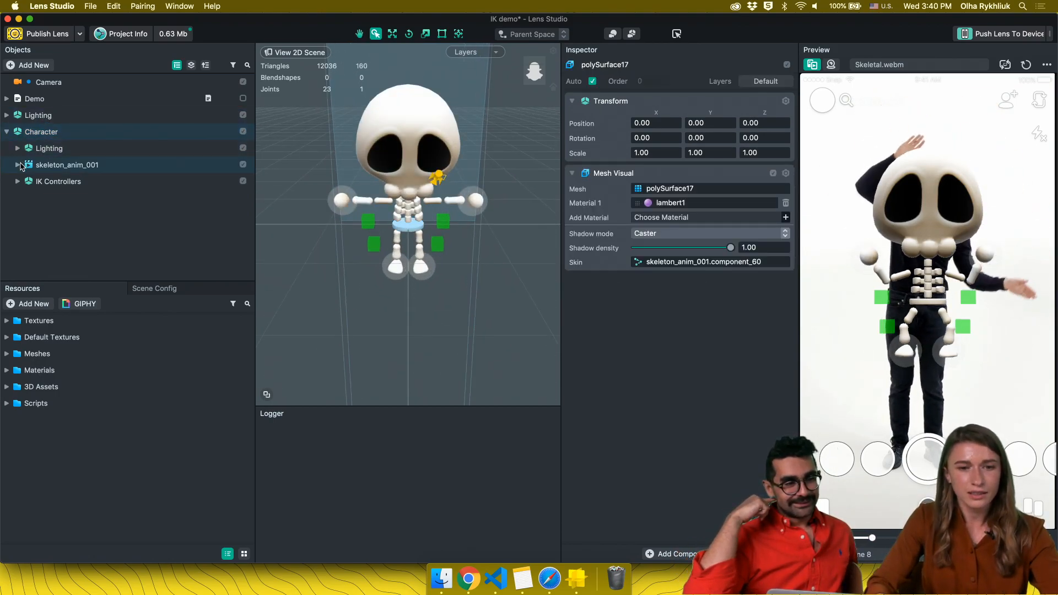
{"action": "scroll", "coordinate": [116, 198], "scroll_direction": "down", "scroll_amount": 10}
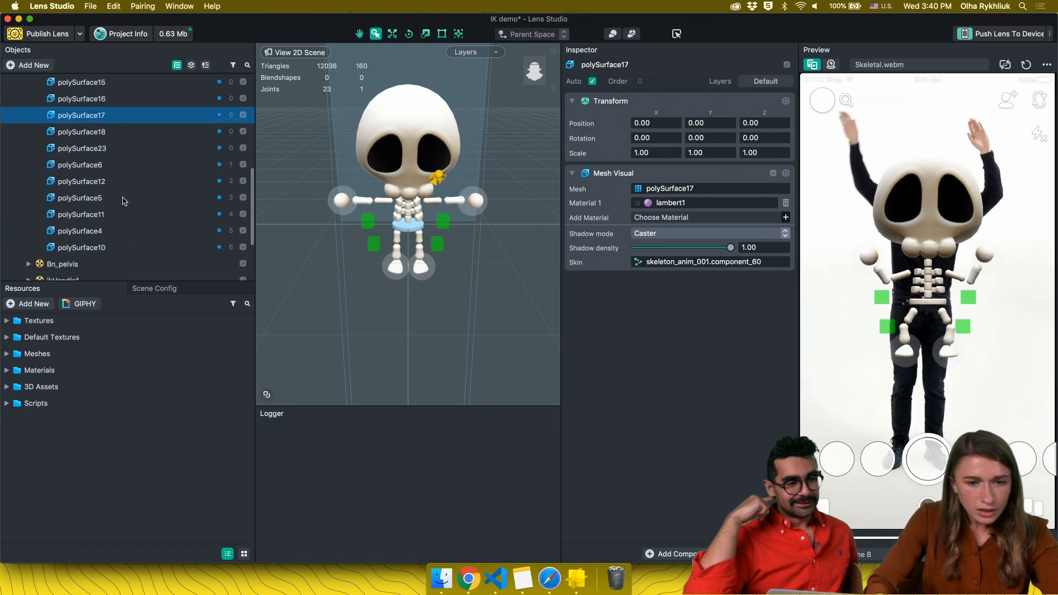
{"action": "left_click", "coordinate": [84, 182]}
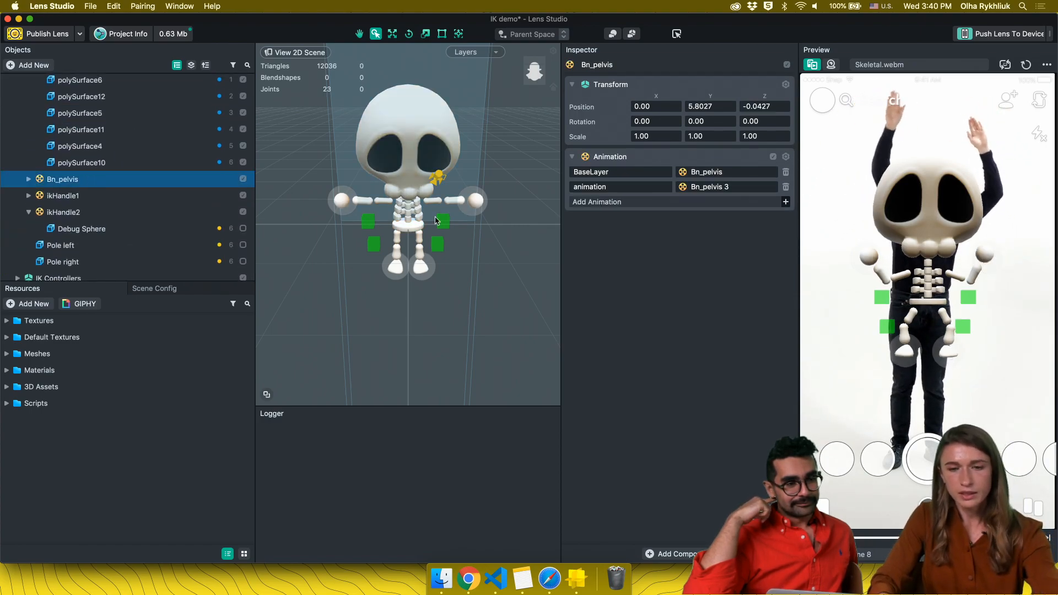
{"action": "key", "text": "w"}
{"action": "mouse_move", "coordinate": [429, 208]}
{"action": "left_mouse_down"}
{"action": "mouse_move", "coordinate": [419, 243]}
{"action": "mouse_move", "coordinate": [432, 182]}
{"action": "mouse_move", "coordinate": [416, 238]}
{"action": "mouse_move", "coordinate": [458, 193]}
{"action": "mouse_move", "coordinate": [441, 248]}
{"action": "mouse_move", "coordinate": [419, 195]}
{"action": "mouse_move", "coordinate": [426, 213]}
{"action": "left_mouse_up"}
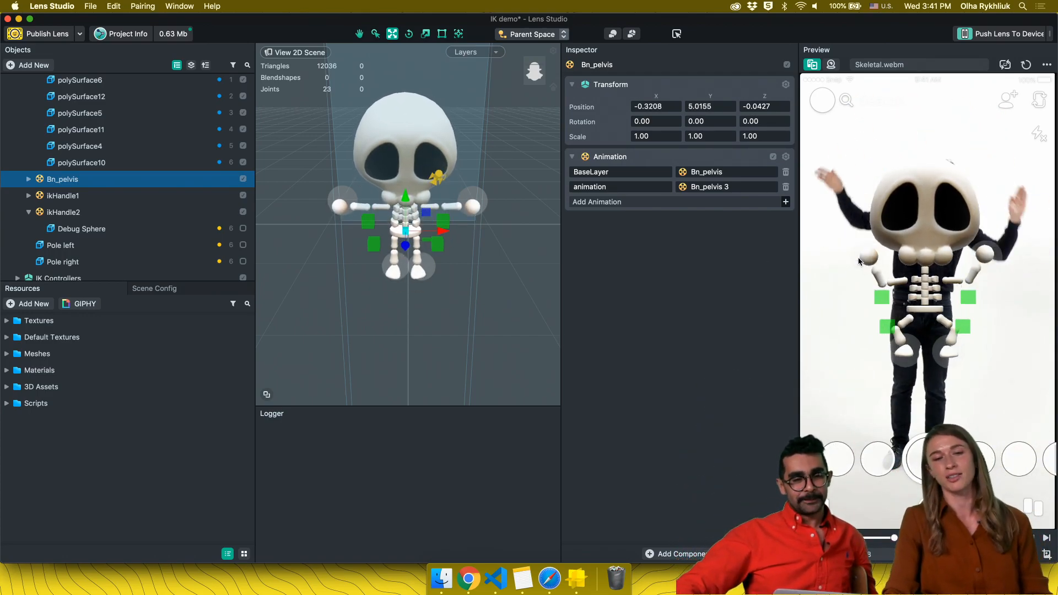
Collapse the Character hierarchy and clear the object selection
{"action": "scroll", "coordinate": [160, 208], "scroll_direction": "down", "scroll_amount": 1}
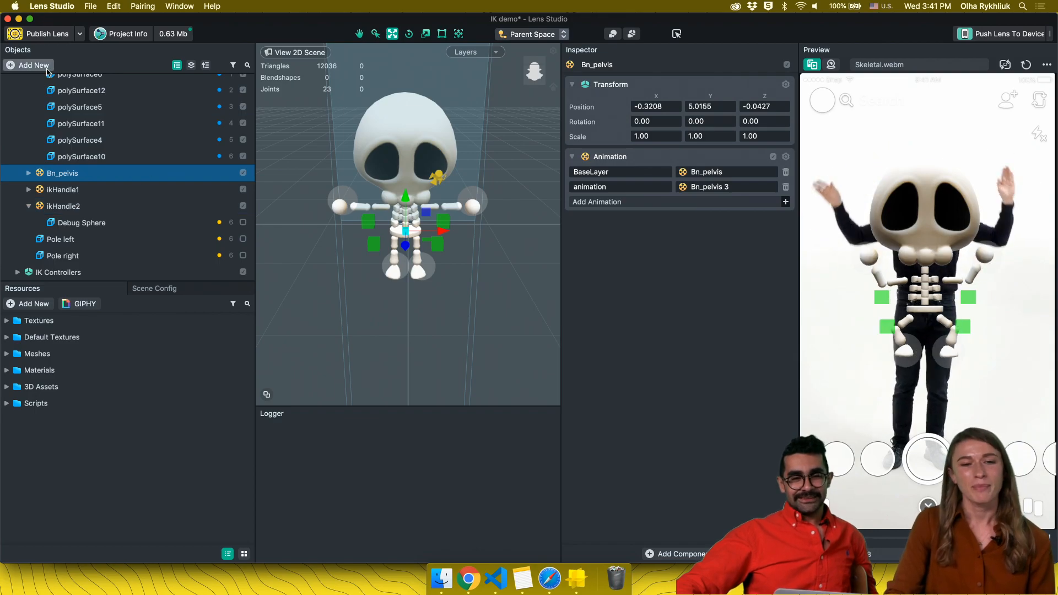
{"action": "scroll", "coordinate": [33, 127], "scroll_direction": "up", "scroll_amount": 5}
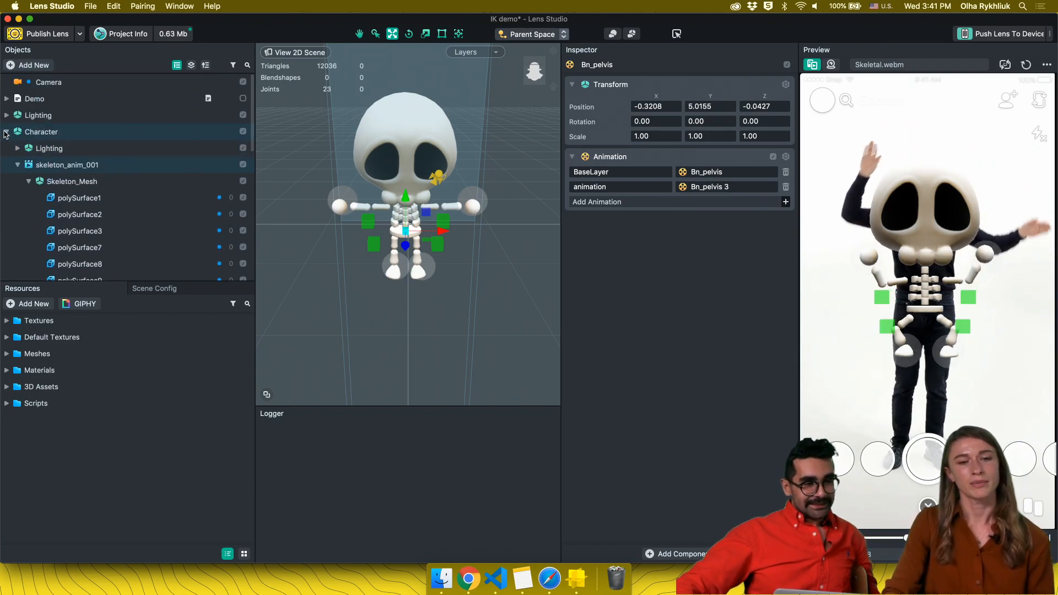
{"action": "left_click", "coordinate": [7, 132]}
{"action": "left_click", "coordinate": [57, 197]}
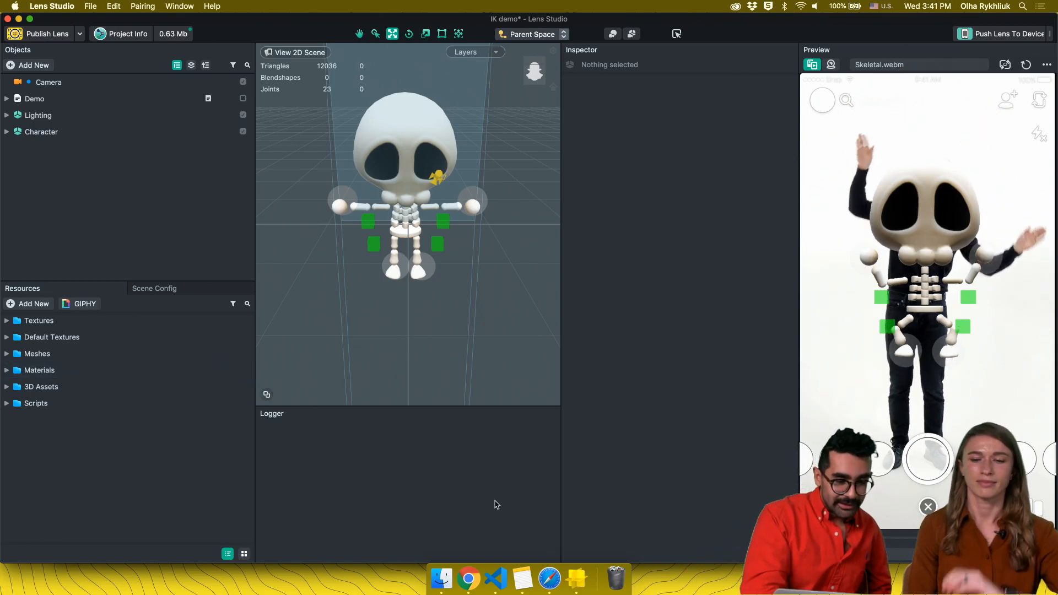
Switch to Safari and view the beginning of the forum post on animating a skeleton dynamically using IK
{"action": "left_click", "coordinate": [550, 578]}
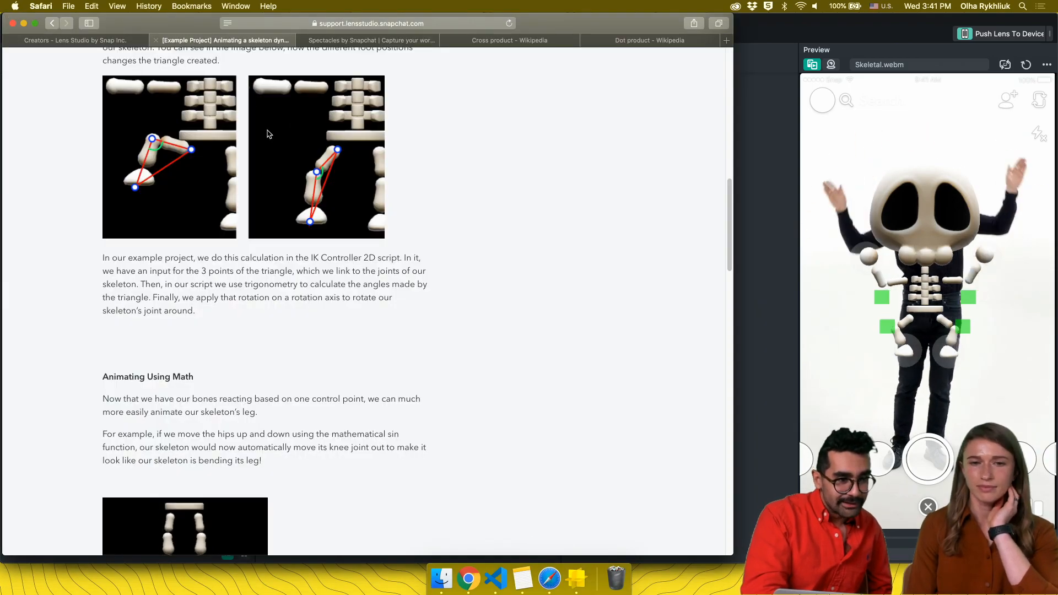
{"action": "scroll", "coordinate": [267, 135], "scroll_direction": "down", "scroll_amount": 20}
{"action": "key", "text": "super+Up"}
{"action": "scroll", "coordinate": [268, 134], "scroll_direction": "up", "scroll_amount": 3}
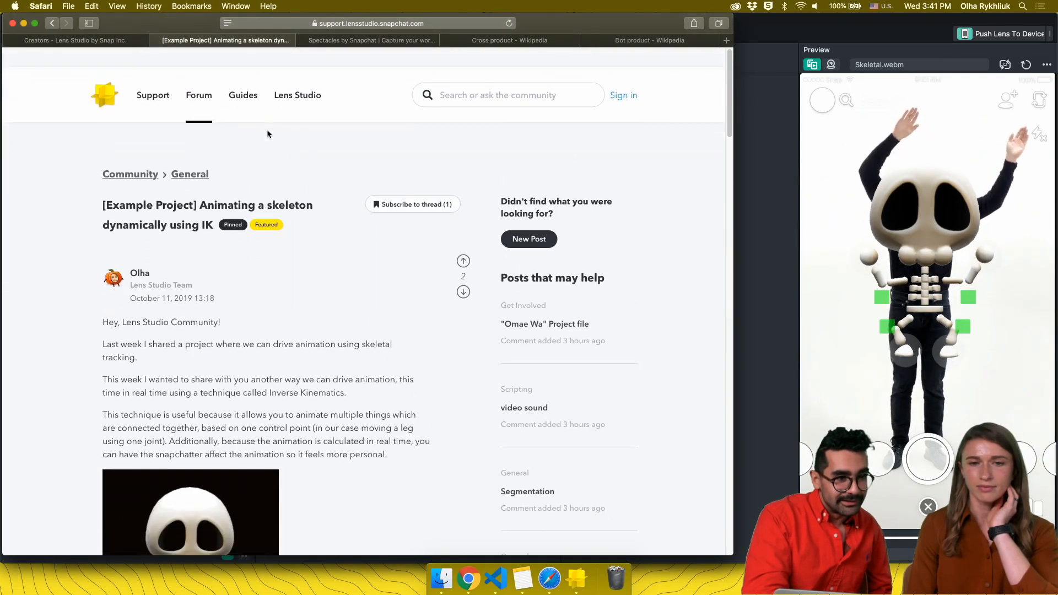
Go to the Lens Studio community forum's topics page and search the community for "twitch"
{"action": "left_click", "coordinate": [200, 91]}
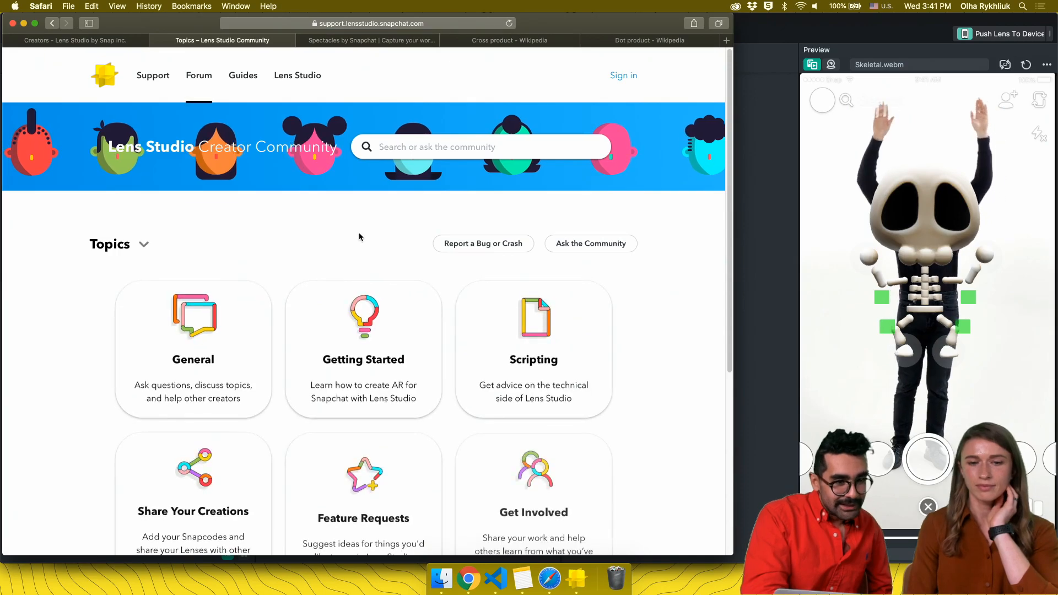
{"action": "left_click", "coordinate": [404, 149]}
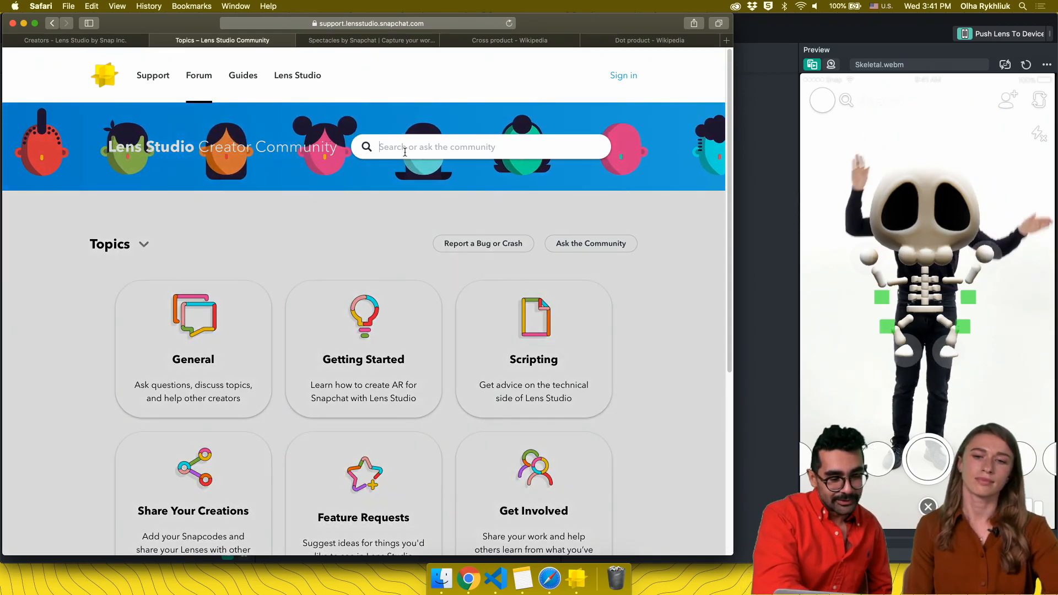
{"action": "type", "text": "tw"}
{"action": "type", "text": "it"}
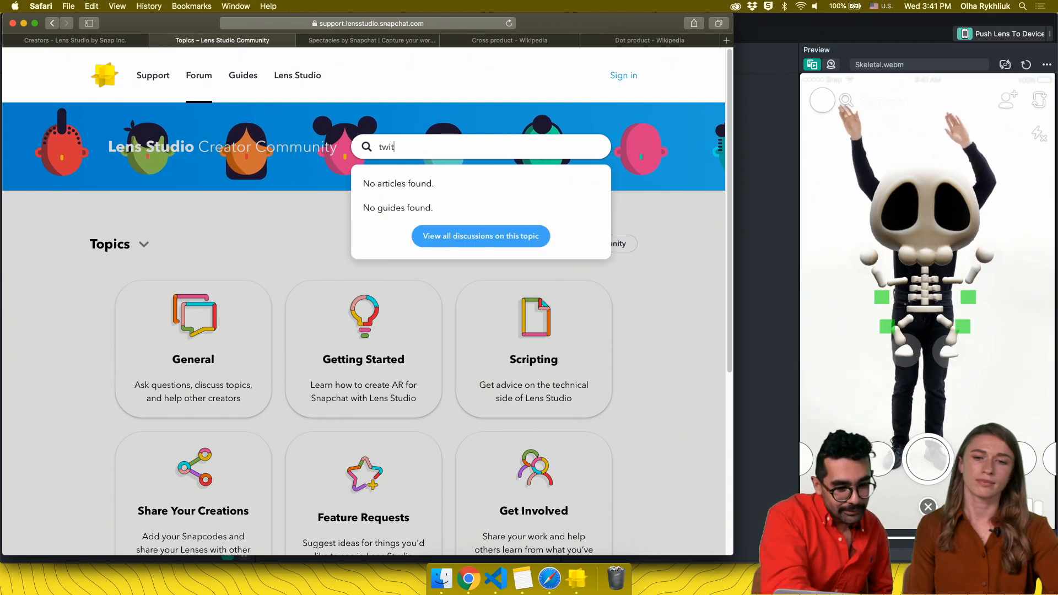
{"action": "type", "text": "ch"}
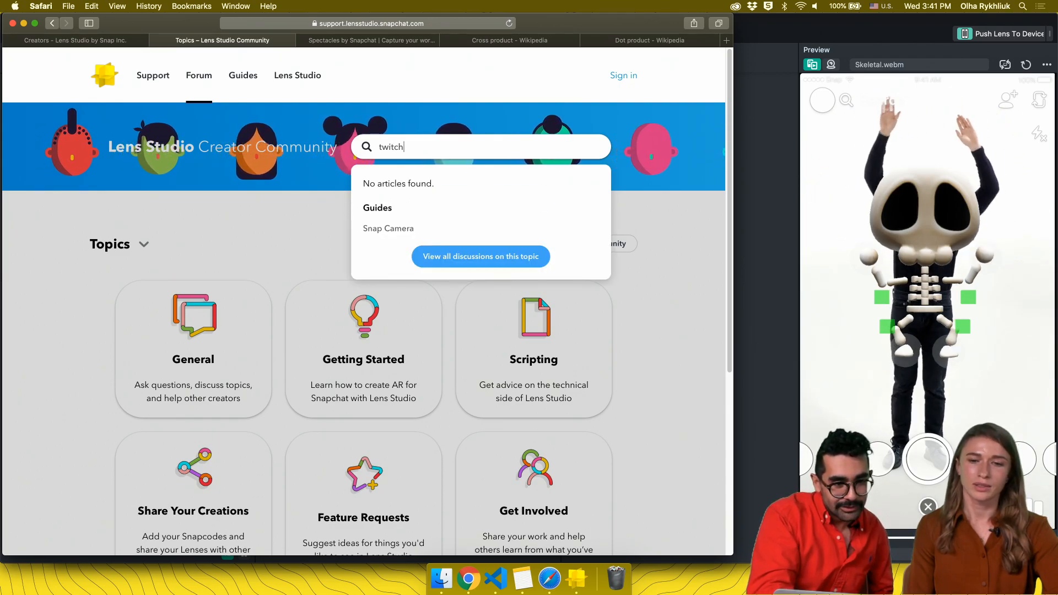
{"action": "key", "text": "Return"}
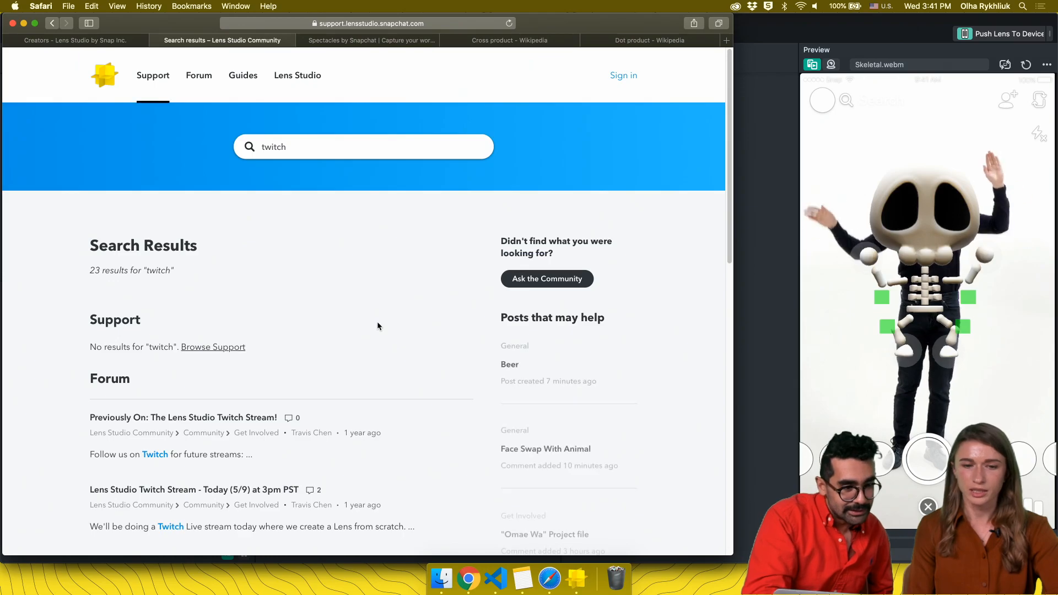
Open the post "Previously On: The Lens Studio Twitch Stream!" and look through its list of past streams and projects
{"action": "left_click", "coordinate": [207, 418]}
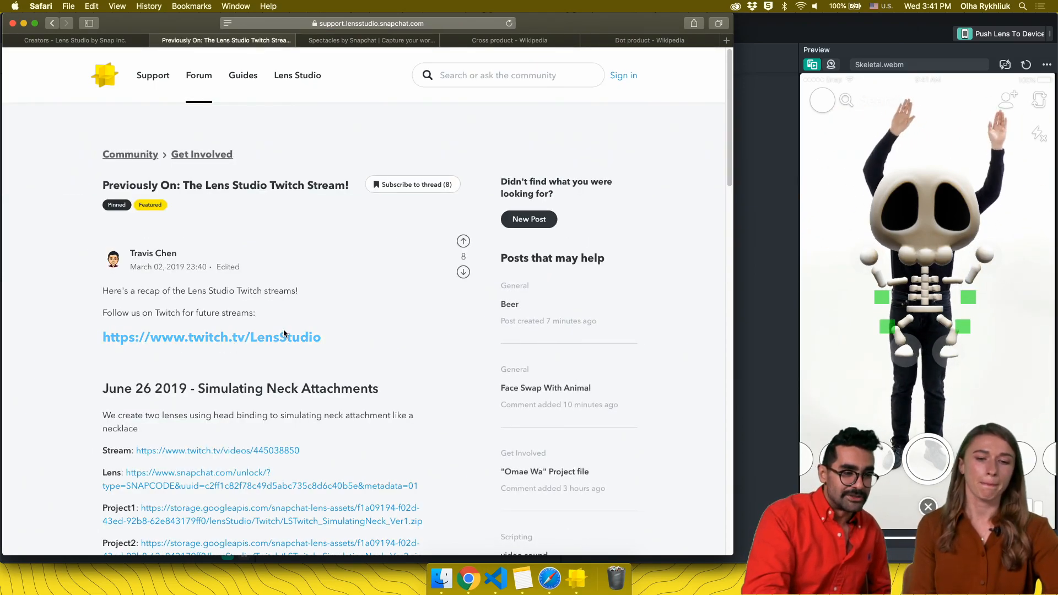
{"action": "scroll", "coordinate": [285, 333], "scroll_direction": "down", "scroll_amount": 10}
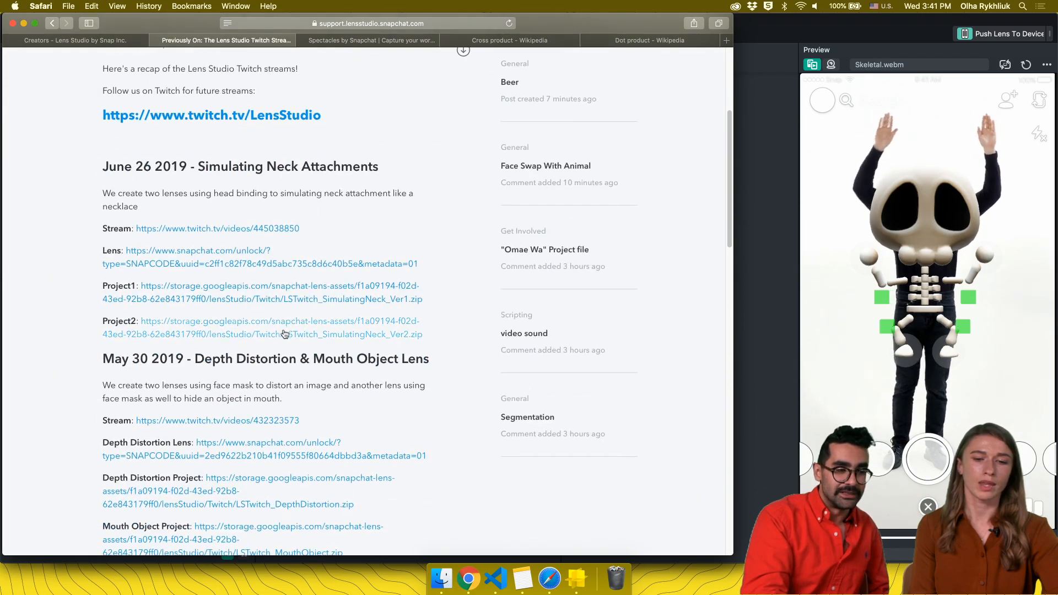
{"action": "scroll", "coordinate": [285, 333], "scroll_direction": "down", "scroll_amount": 10}
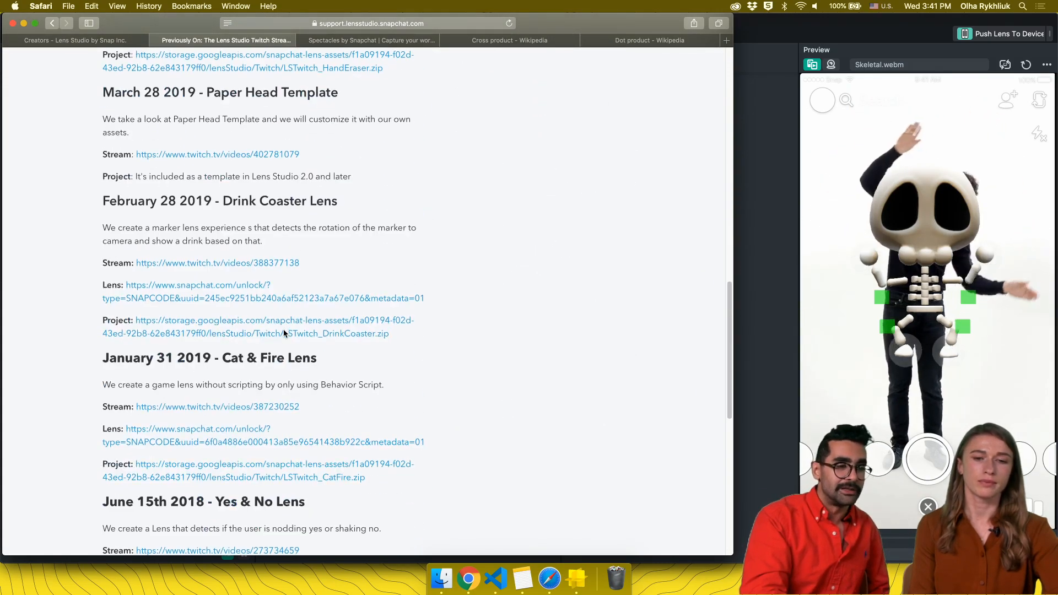
{"action": "scroll", "coordinate": [284, 332], "scroll_direction": "down", "scroll_amount": 10}
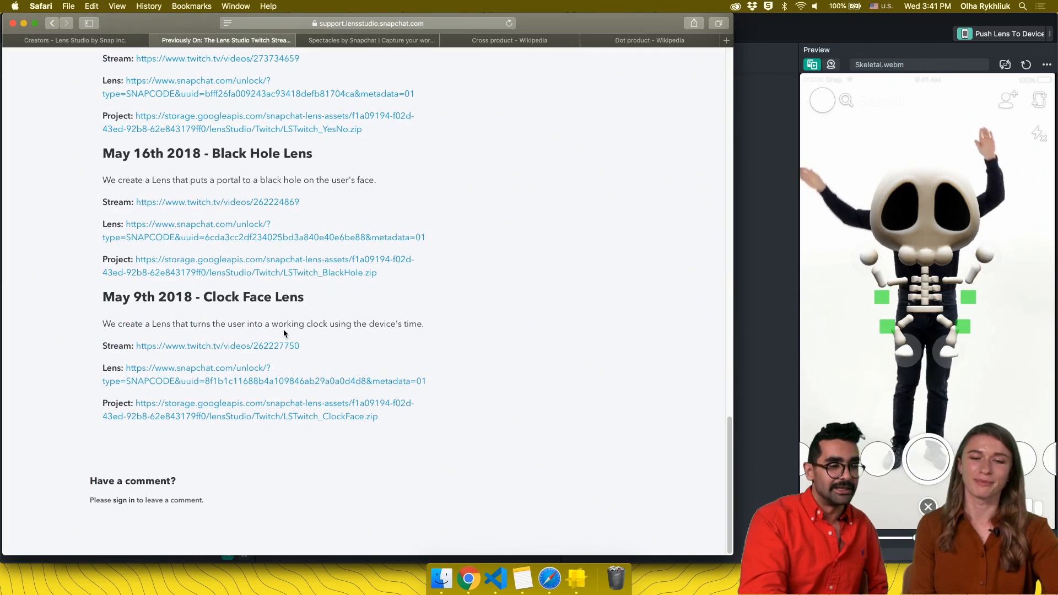